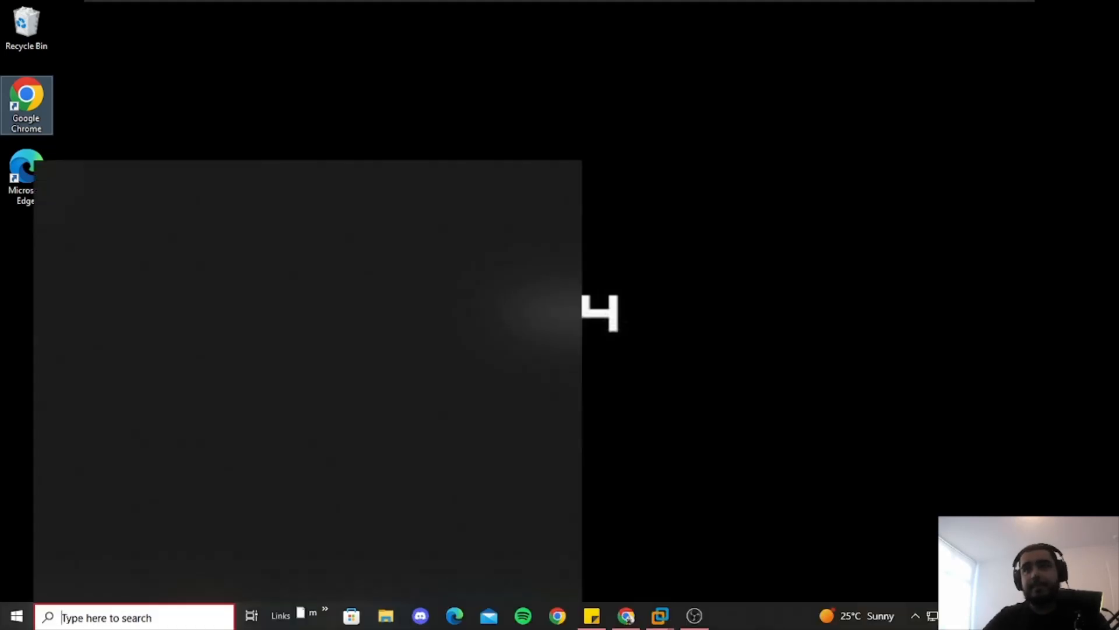
# Search for 'snipping' and launch Snipping Tool from the results
pyautogui.write('s')
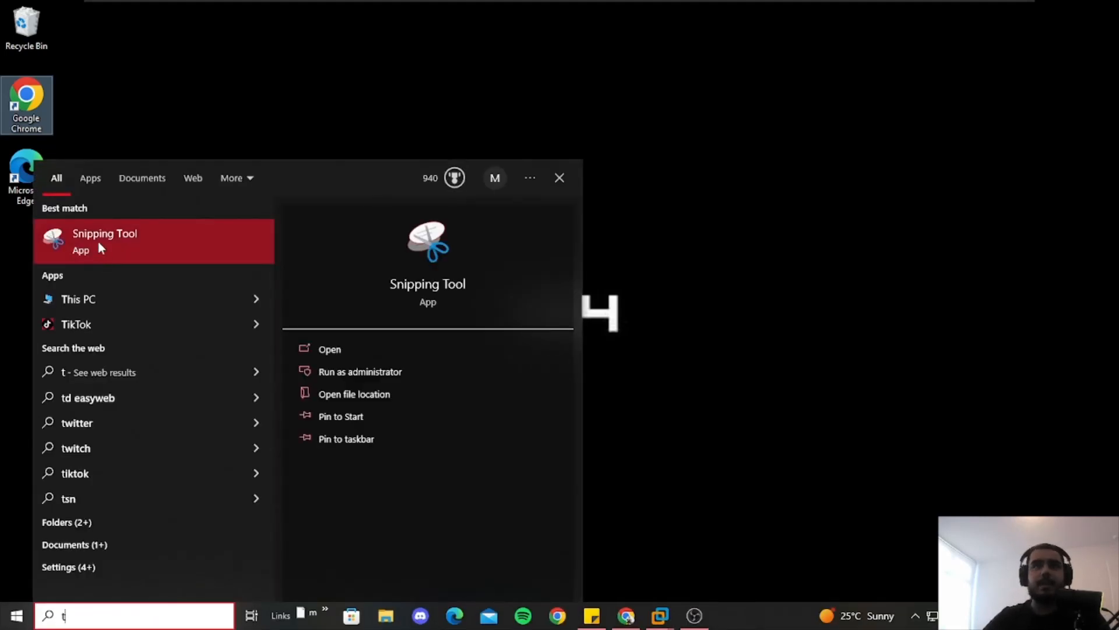
pyautogui.click(358, 264)
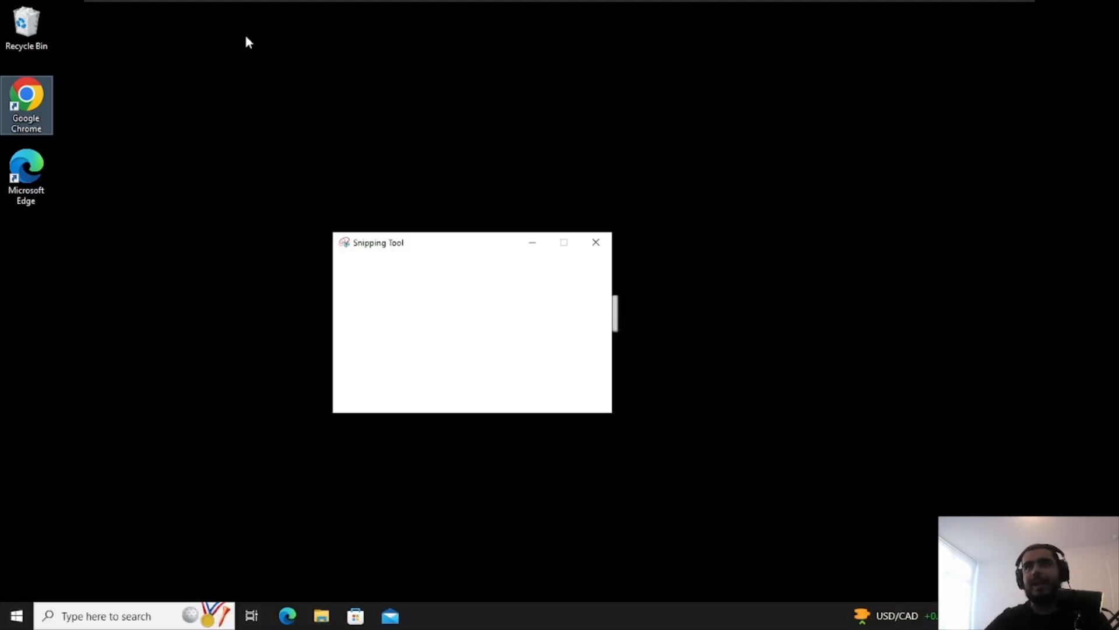
# Capture a wide black screen region and sketch a trial table diagram with boxes and arrows
pyautogui.moveTo(465, 83); pyautogui.dragTo(1051, 222)
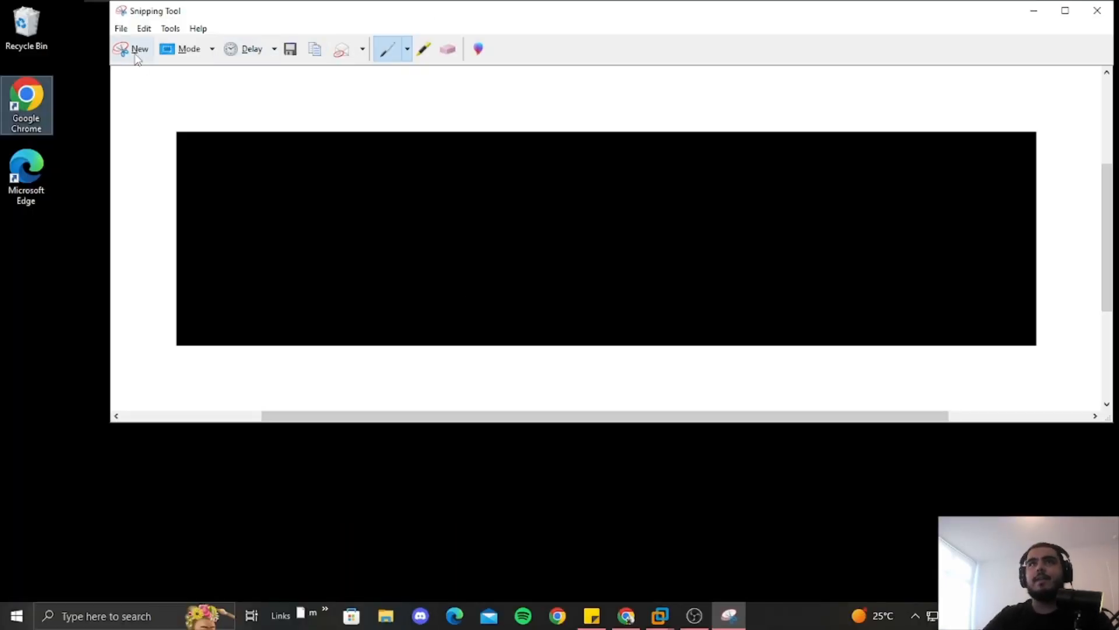
pyautogui.moveTo(67, 15); pyautogui.dragTo(1107, 301)
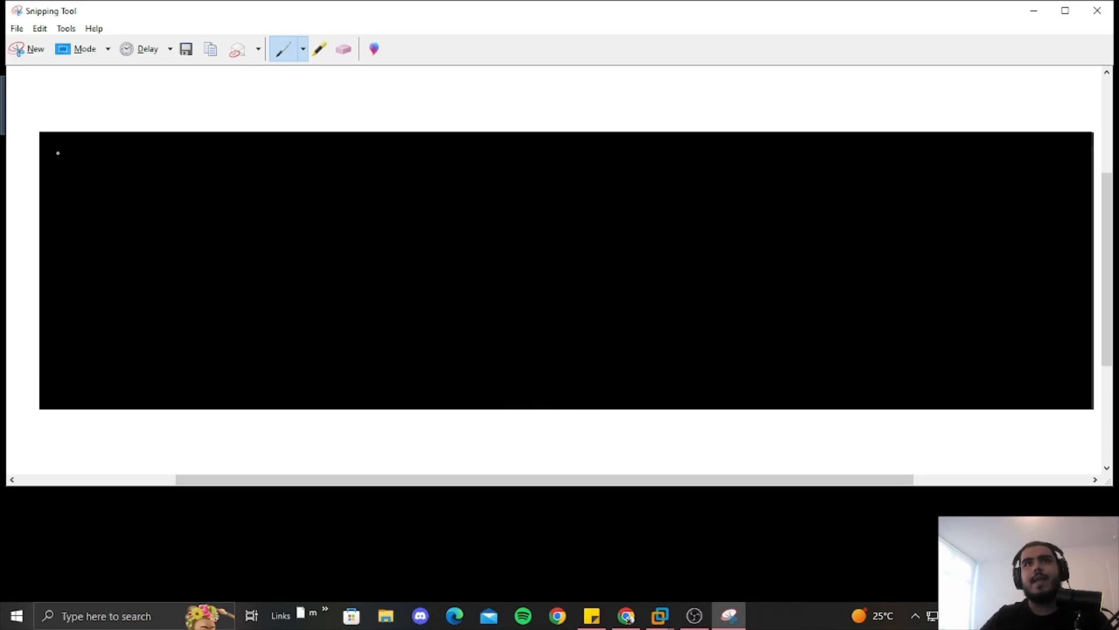
pyautogui.moveTo(58, 154)
pyautogui.mouseDown()
pyautogui.moveTo(178, 153)
pyautogui.moveTo(182, 257)
pyautogui.moveTo(55, 330)
pyautogui.moveTo(51, 149)
pyautogui.moveTo(123, 182)
pyautogui.moveTo(179, 185)
pyautogui.mouseUp()
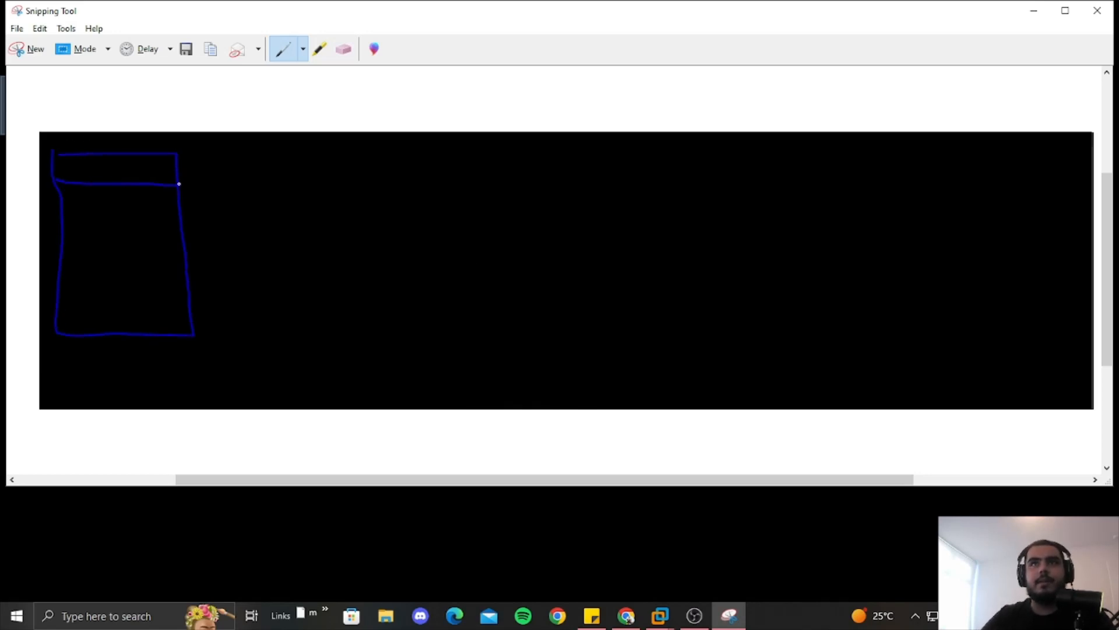
pyautogui.moveTo(62, 231); pyautogui.dragTo(187, 232)
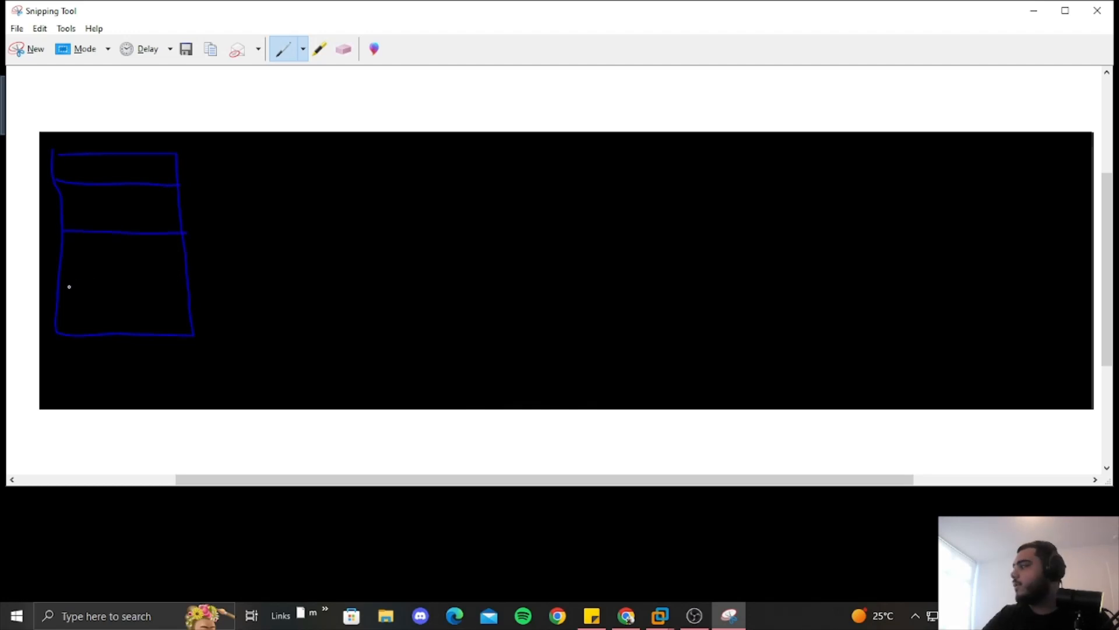
pyautogui.moveTo(57, 297); pyautogui.dragTo(168, 297)
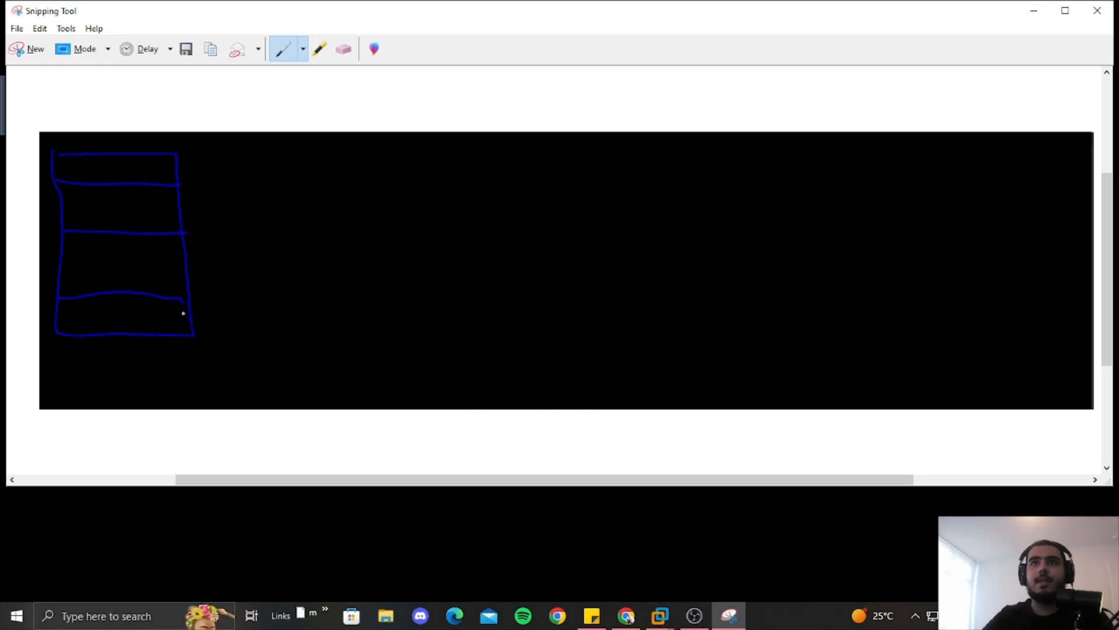
pyautogui.moveTo(214, 392); pyautogui.dragTo(190, 346)
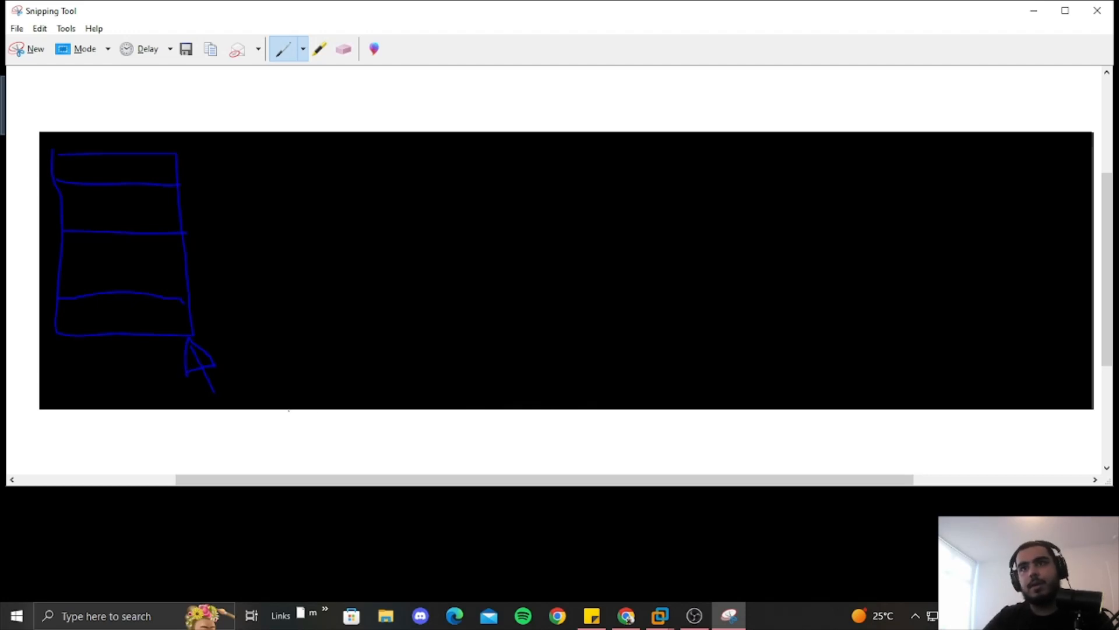
pyautogui.moveTo(367, 413)
pyautogui.mouseDown()
pyautogui.moveTo(371, 461)
pyautogui.moveTo(693, 446)
pyautogui.moveTo(449, 407)
pyautogui.moveTo(255, 432)
pyautogui.moveTo(201, 371)
pyautogui.mouseUp()
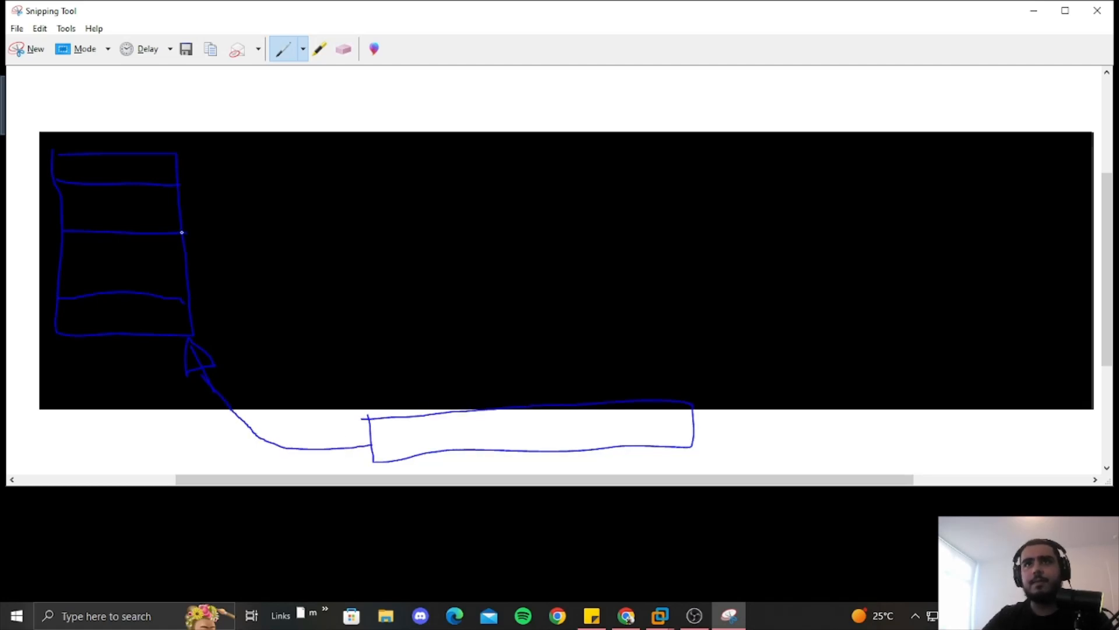
pyautogui.moveTo(182, 232)
pyautogui.mouseDown()
pyautogui.moveTo(185, 207)
pyautogui.moveTo(265, 157)
pyautogui.moveTo(499, 135)
pyautogui.moveTo(517, 145)
pyautogui.moveTo(498, 135)
pyautogui.mouseUp()
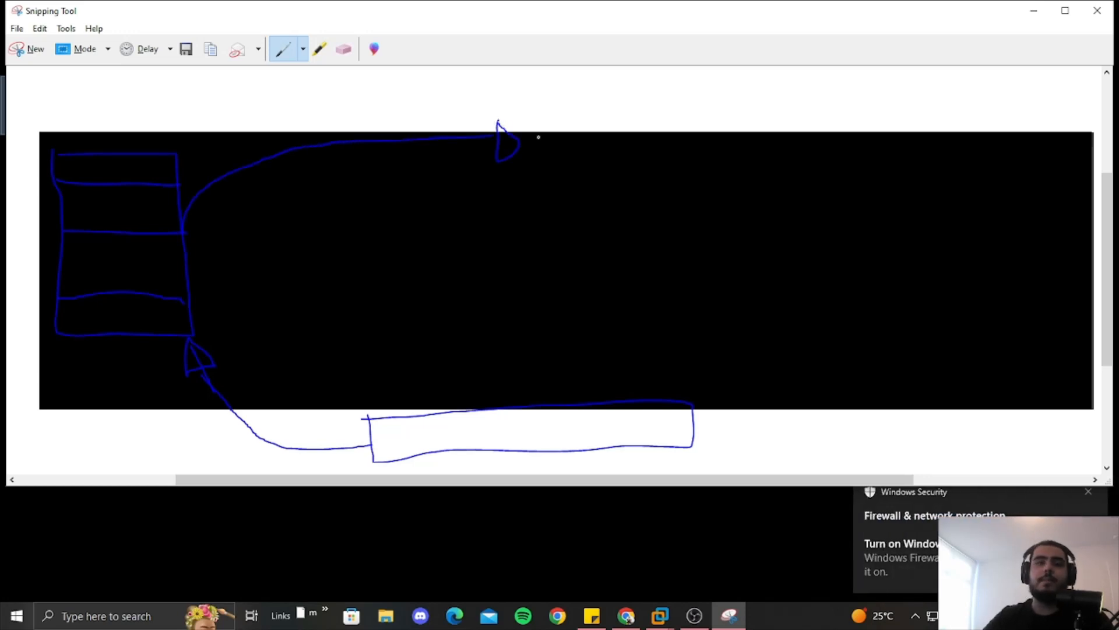
pyautogui.moveTo(547, 129)
pyautogui.mouseDown()
pyautogui.moveTo(641, 183)
pyautogui.moveTo(799, 125)
pyautogui.moveTo(550, 128)
pyautogui.mouseUp()
pyautogui.moveTo(806, 174)
pyautogui.mouseDown()
pyautogui.moveTo(970, 270)
pyautogui.moveTo(929, 318)
pyautogui.moveTo(939, 318)
pyautogui.mouseUp()
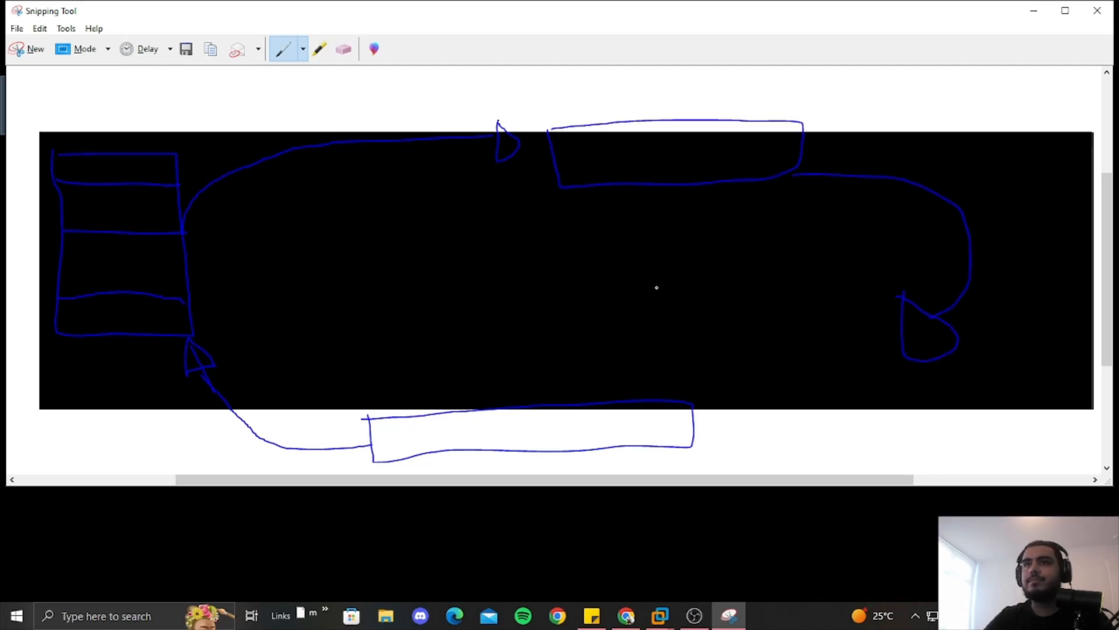
# Erase all the pen strokes to leave a clean black capture
pyautogui.click(344, 50)
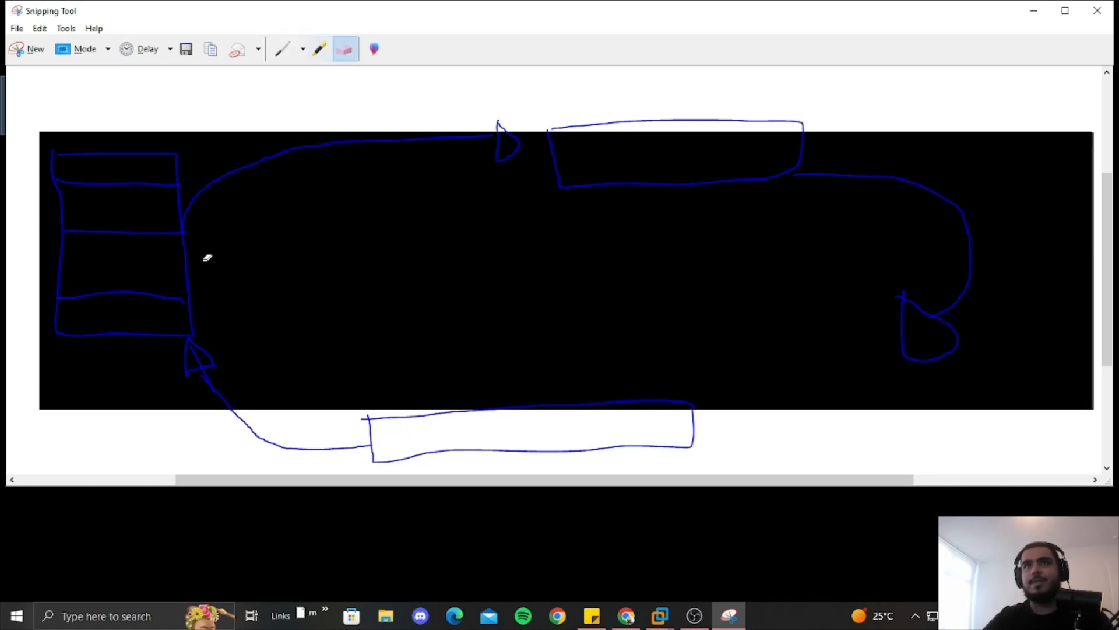
pyautogui.moveTo(204, 254); pyautogui.dragTo(198, 285)
pyautogui.moveTo(582, 182)
pyautogui.mouseDown()
pyautogui.moveTo(861, 186)
pyautogui.moveTo(957, 270)
pyautogui.moveTo(604, 393)
pyautogui.moveTo(184, 352)
pyautogui.moveTo(237, 380)
pyautogui.mouseUp()
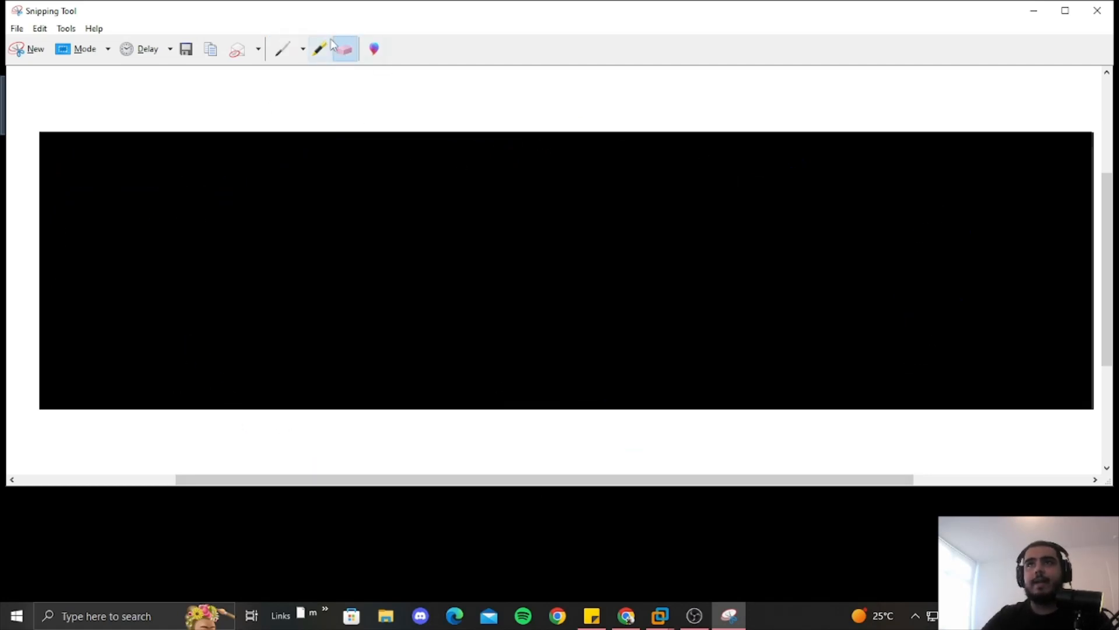
# With the Pen, draw a tall table with two row lines on the left of the snip
pyautogui.click(282, 49)
pyautogui.moveTo(65, 175)
pyautogui.mouseDown()
pyautogui.moveTo(155, 313)
pyautogui.moveTo(58, 315)
pyautogui.moveTo(56, 184)
pyautogui.moveTo(148, 195)
pyautogui.mouseUp()
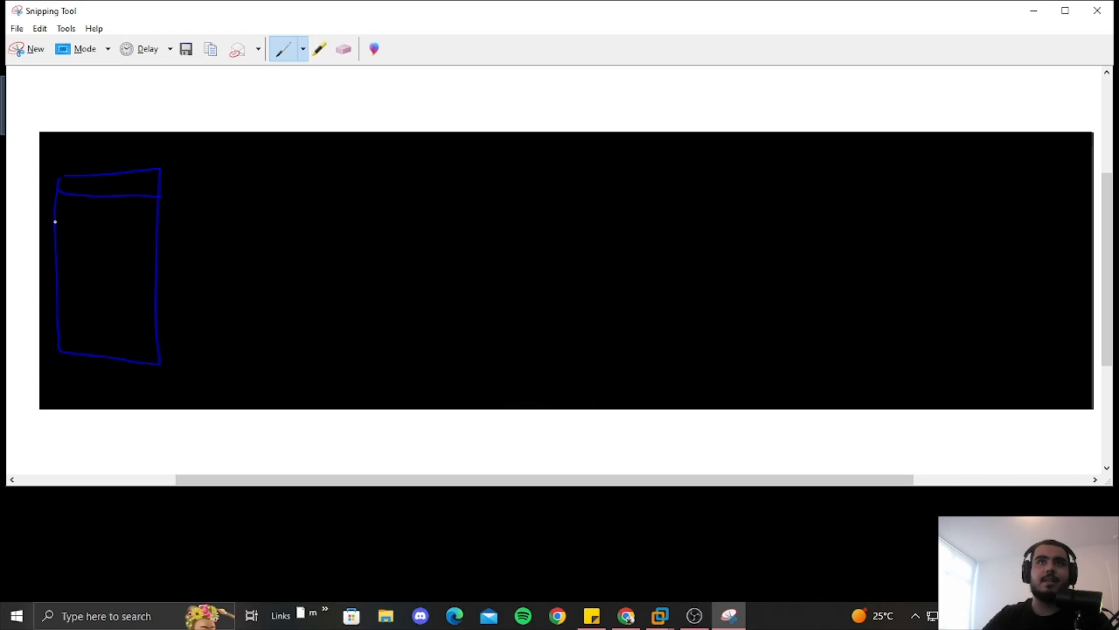
pyautogui.moveTo(54, 222); pyautogui.dragTo(152, 230)
pyautogui.moveTo(58, 281); pyautogui.dragTo(126, 280)
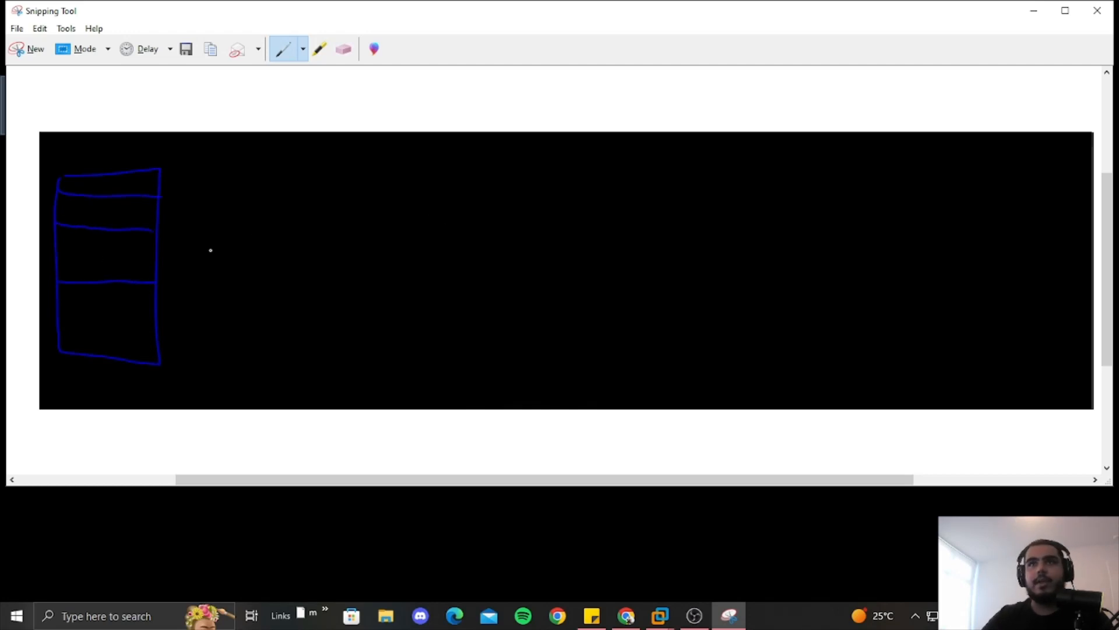
# Draw a smaller box, join it to the table with curves, and close Snipping Tool
pyautogui.moveTo(281, 344)
pyautogui.mouseDown()
pyautogui.moveTo(285, 394)
pyautogui.moveTo(332, 324)
pyautogui.moveTo(274, 345)
pyautogui.mouseUp()
pyautogui.moveTo(459, 286); pyautogui.dragTo(420, 328)
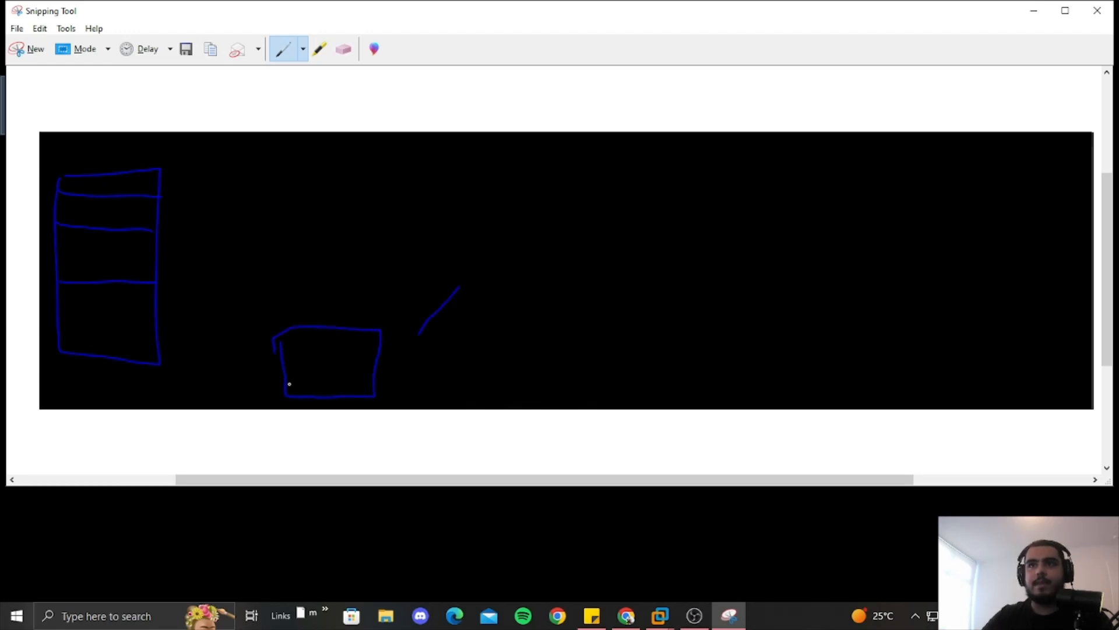
pyautogui.moveTo(288, 400)
pyautogui.mouseDown()
pyautogui.moveTo(185, 404)
pyautogui.moveTo(155, 364)
pyautogui.mouseUp()
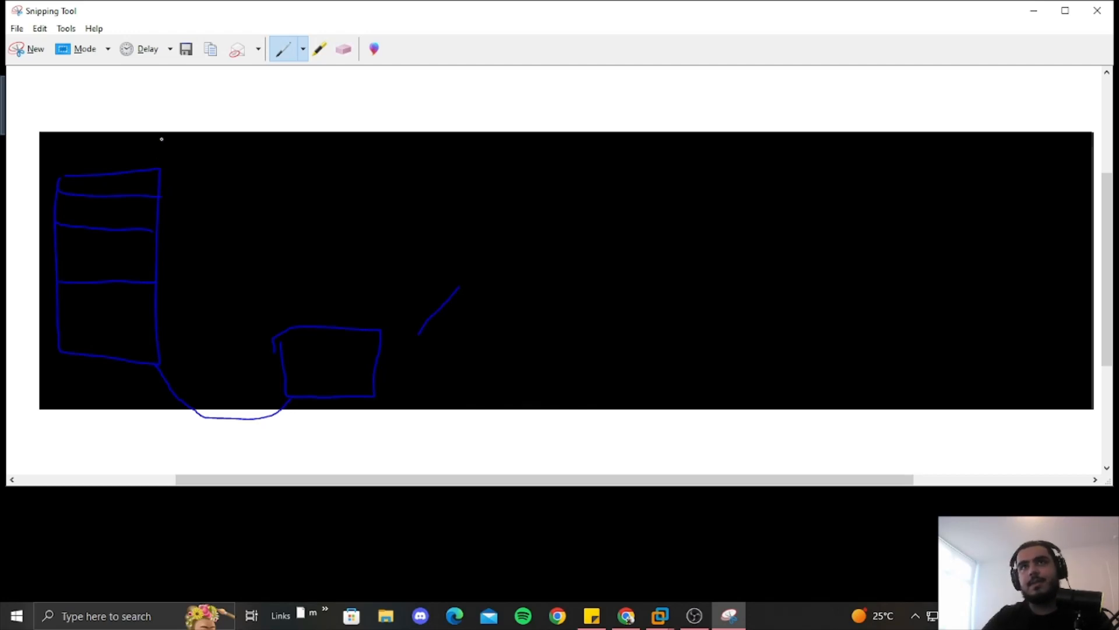
pyautogui.moveTo(161, 169)
pyautogui.mouseDown()
pyautogui.moveTo(227, 313)
pyautogui.moveTo(281, 331)
pyautogui.moveTo(349, 292)
pyautogui.moveTo(454, 296)
pyautogui.mouseUp()
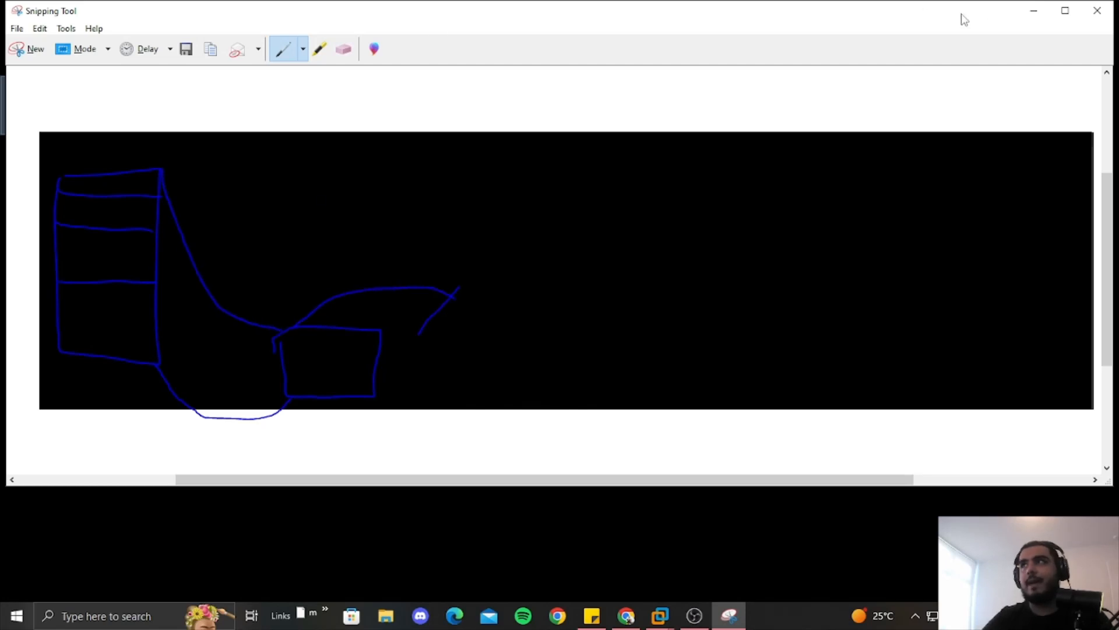
pyautogui.click(1097, 11)
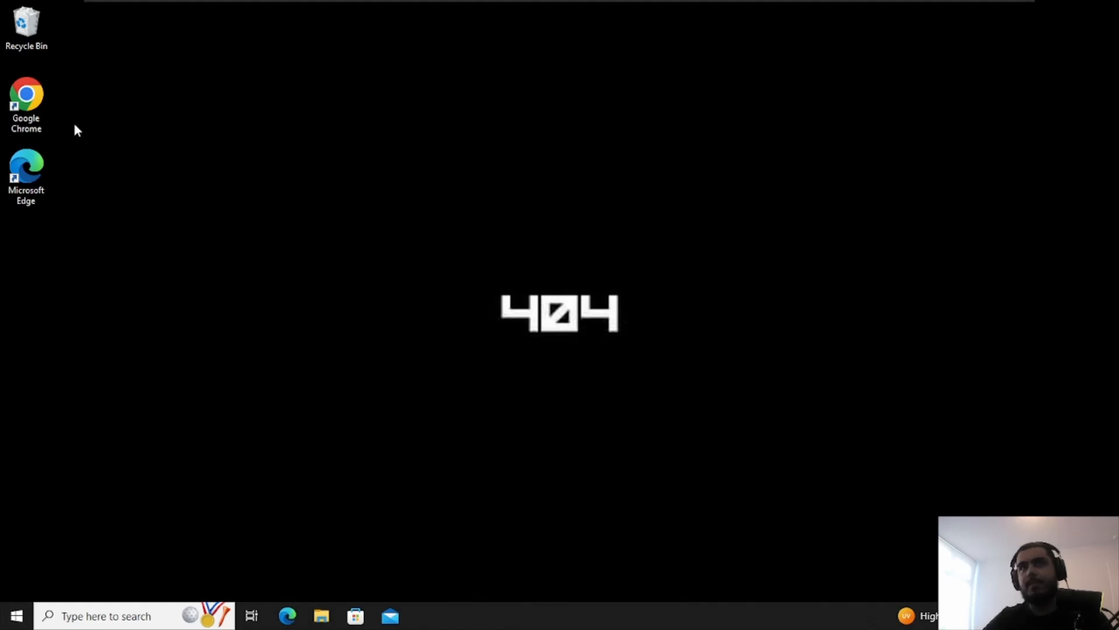
# Launch Chrome and rerun the 'install sql' search at 100% zoom, scrolling through the results
pyautogui.doubleClick(46, 99)
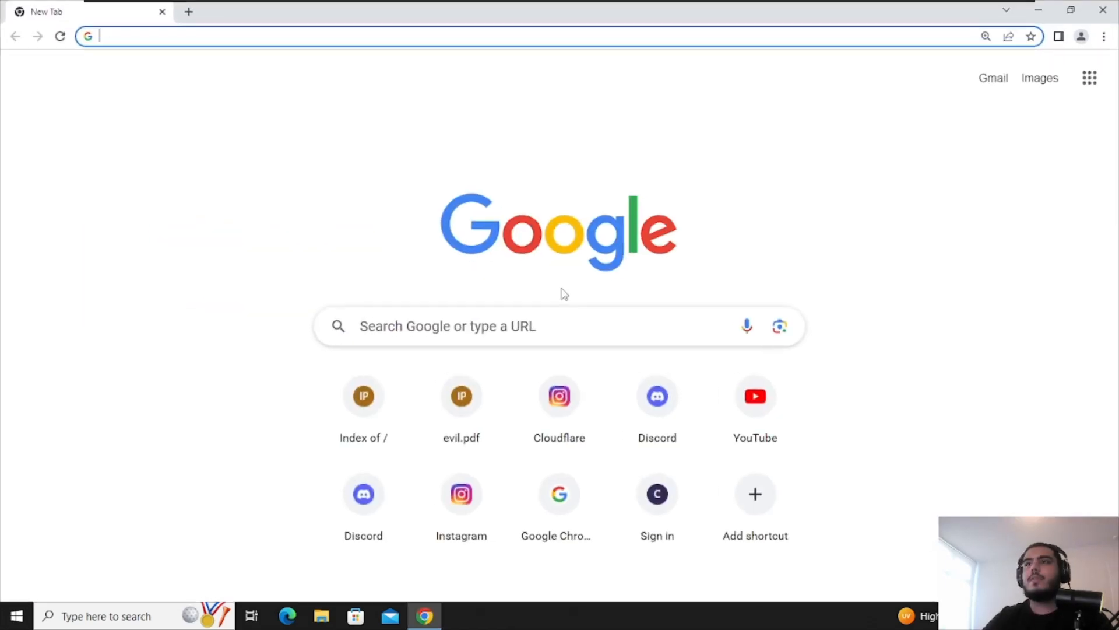
pyautogui.hotkey('ctrl', '-')
pyautogui.hotkey('ctrl', '-')
pyautogui.hotkey('ctrl', '-')
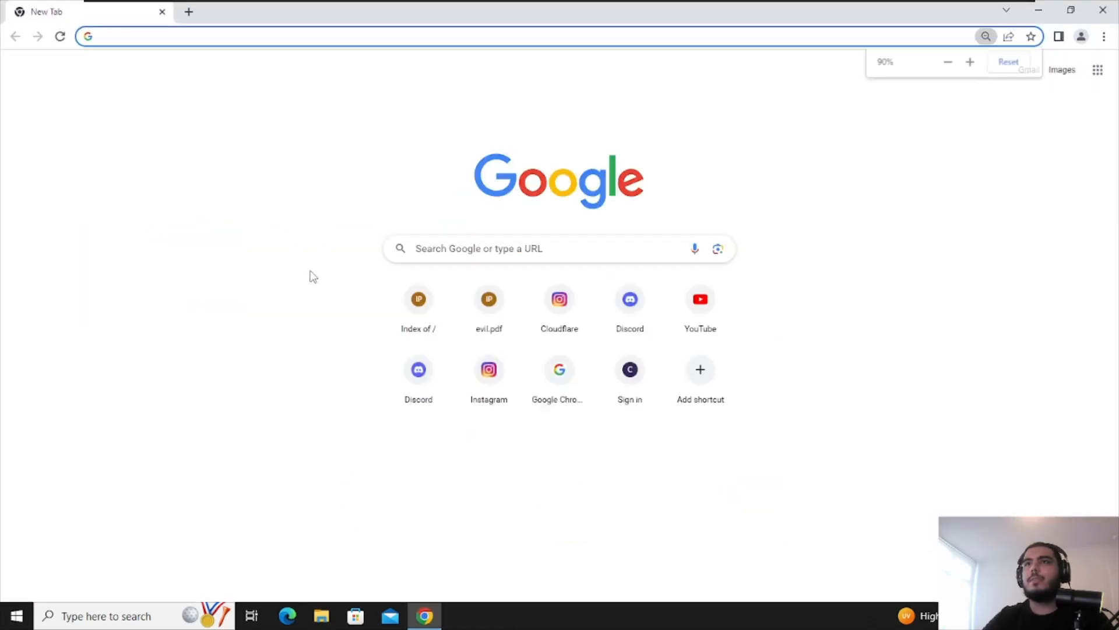
pyautogui.hotkey('ctrl', '-')
pyautogui.hotkey('ctrl', '-')
pyautogui.hotkey('ctrl', '0')
pyautogui.click(467, 271)
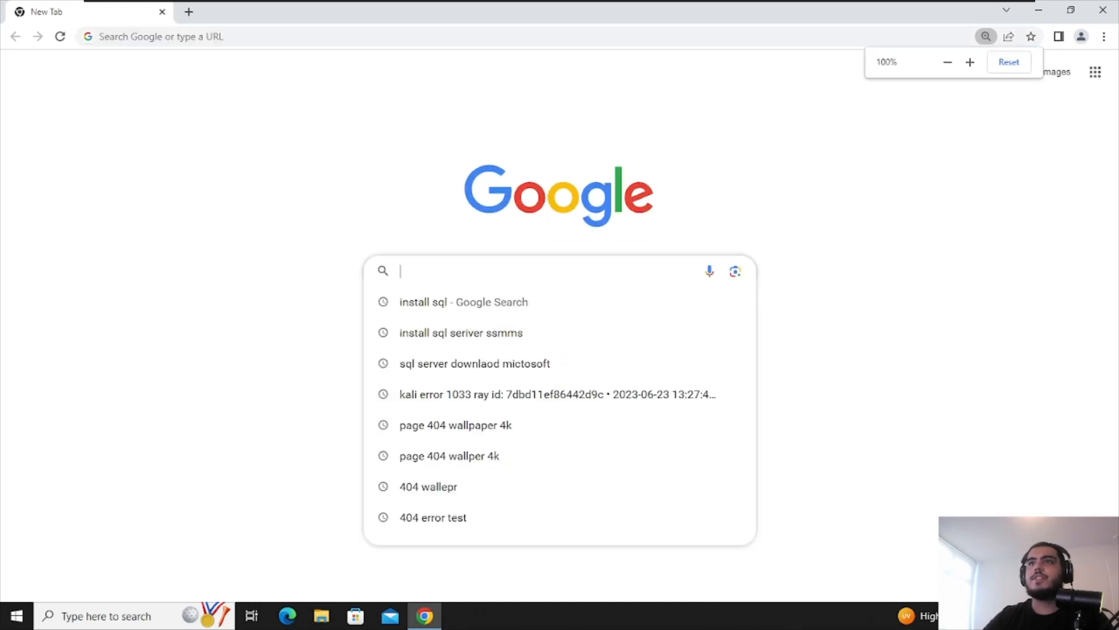
pyautogui.click(474, 302)
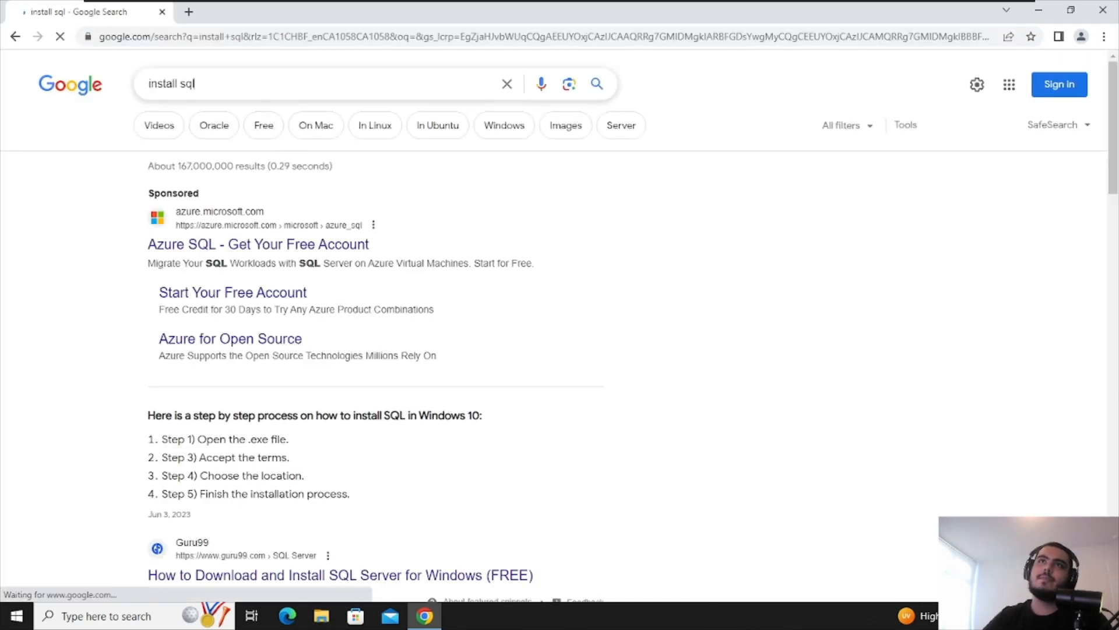
pyautogui.moveTo(197, 84); pyautogui.dragTo(130, 87)
pyautogui.click(107, 248)
pyautogui.scroll(-2, 264, 373)
pyautogui.scroll(-1, 264, 373)
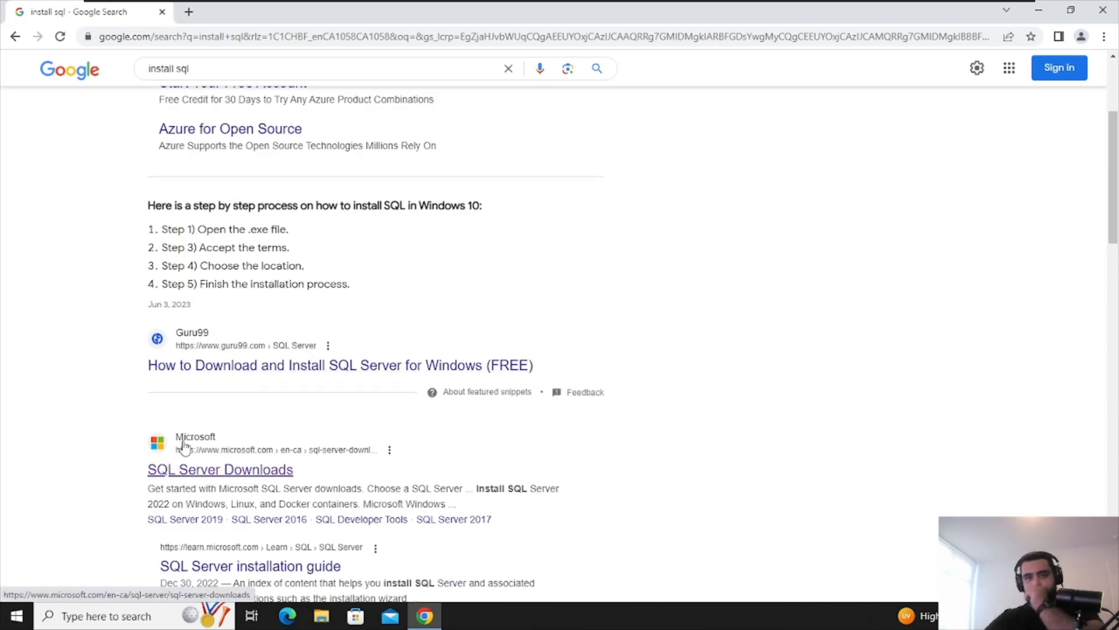
# Search 'what is the most popular data base' in a new tab, then return to the install sql results
pyautogui.click(188, 12)
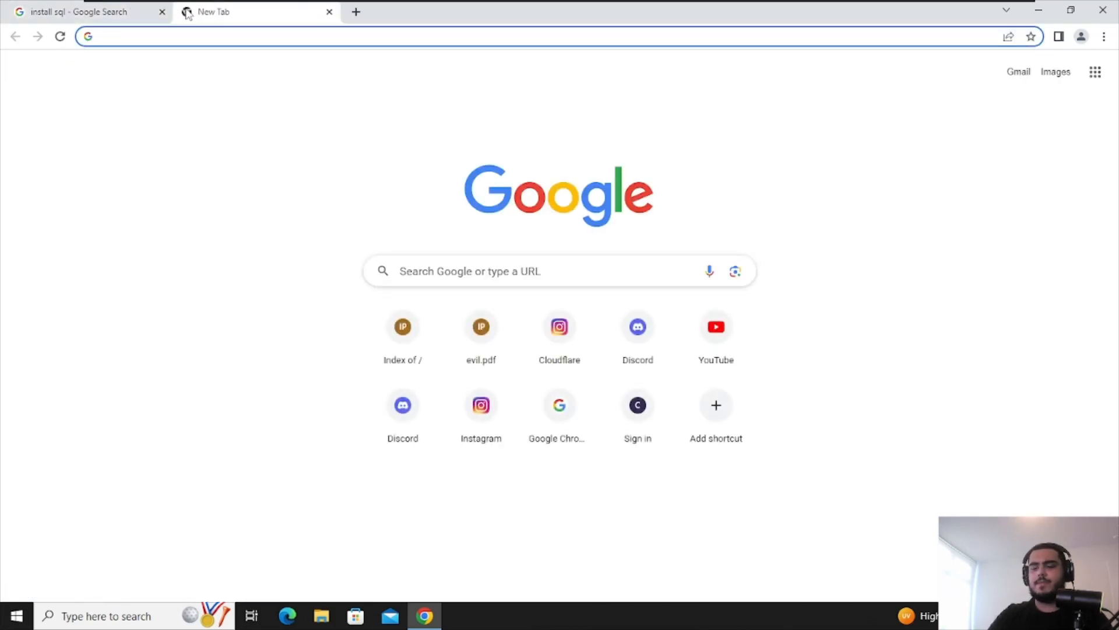
pyautogui.write('what is the mos')
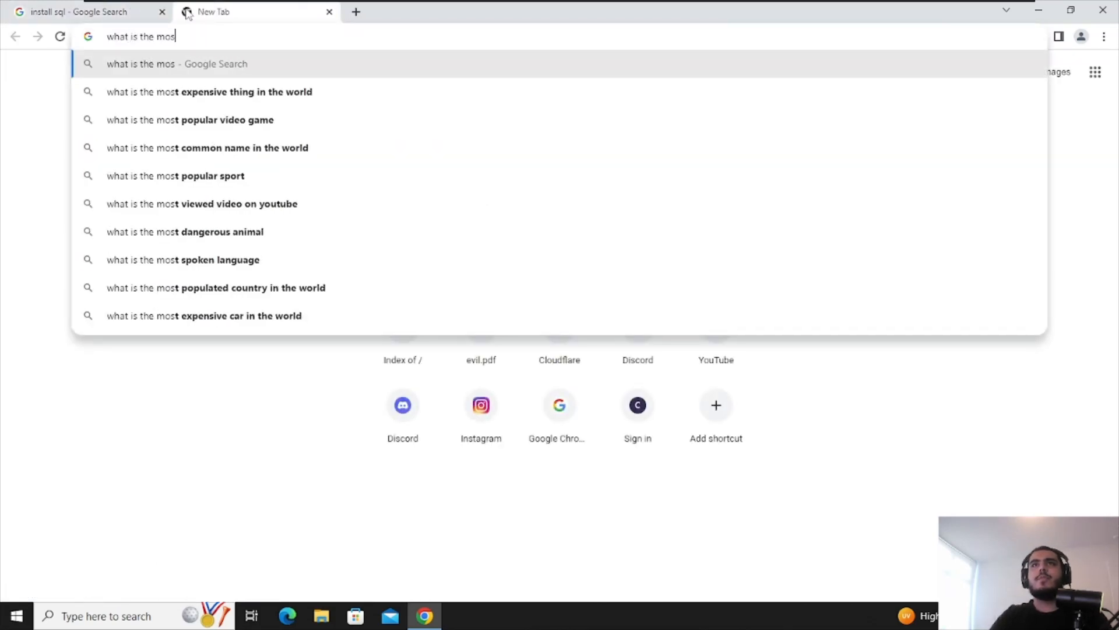
pyautogui.write('t po')
pyautogui.write('p')
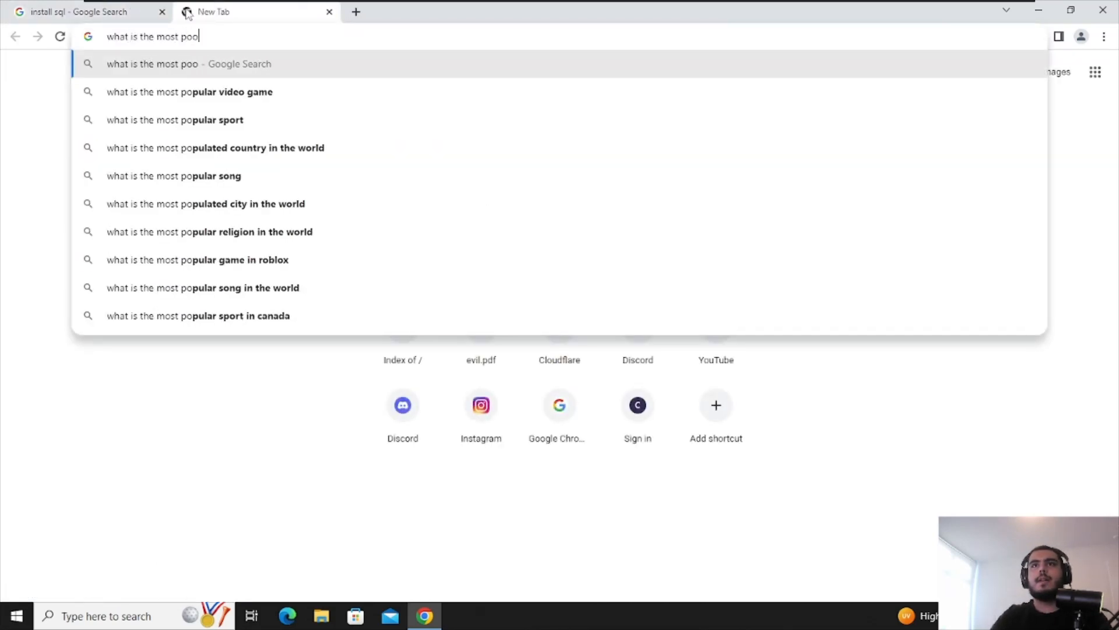
pyautogui.write('ular data base')
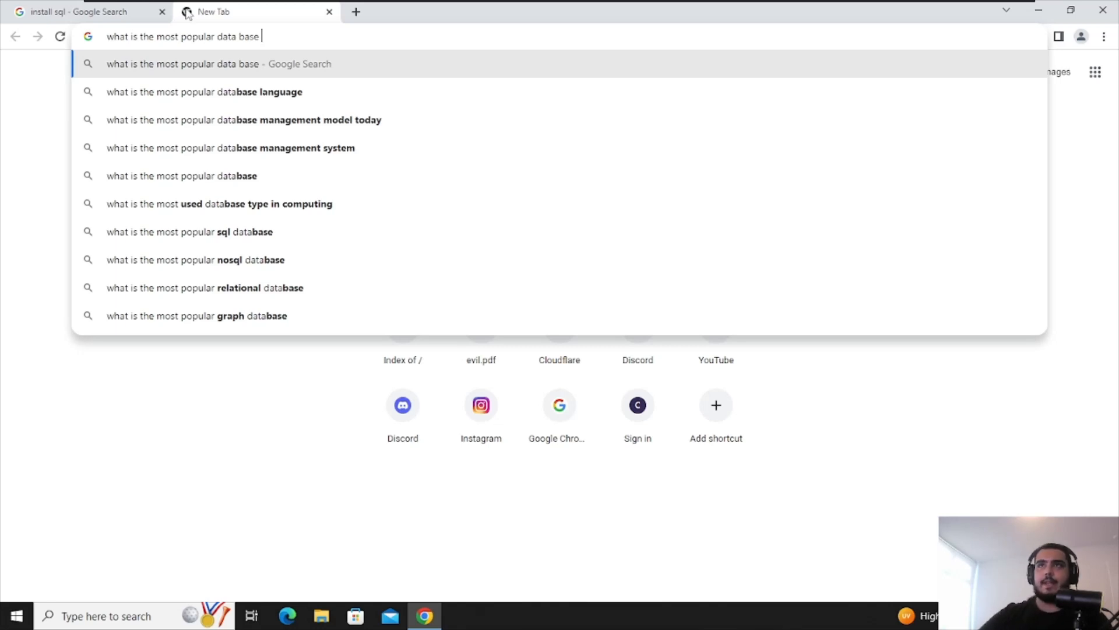
pyautogui.click(365, 92)
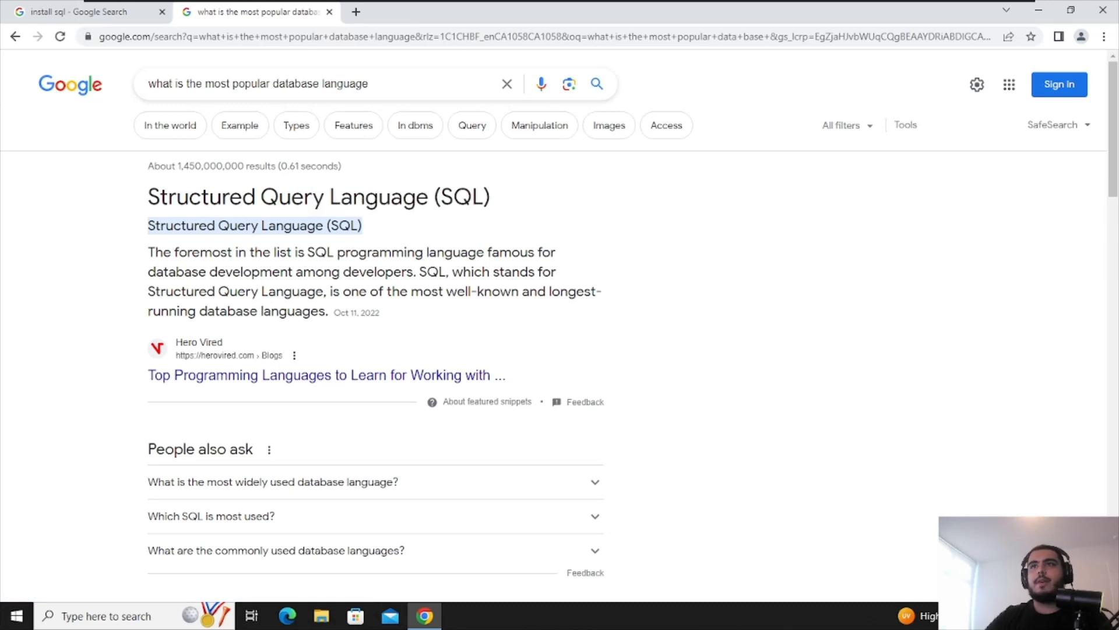
pyautogui.moveTo(369, 84); pyautogui.dragTo(146, 84)
pyautogui.click(330, 12)
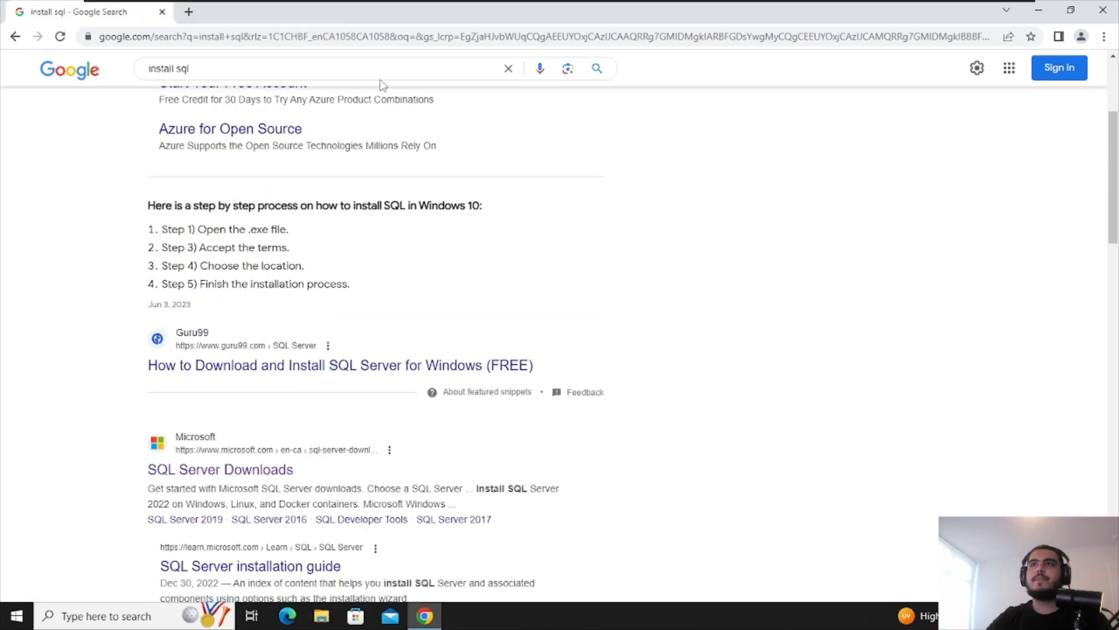
# Download the SQL Server 2022 Express installer from SQL Server Downloads and run it, allowing UAC
pyautogui.click(235, 471)
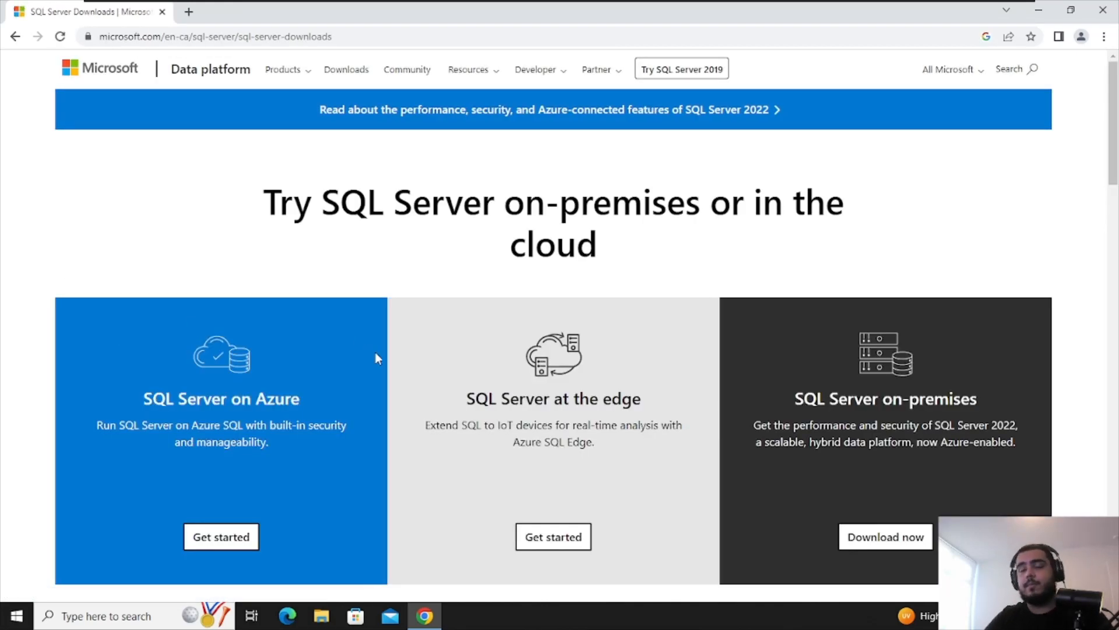
pyautogui.scroll(-8, 425, 297)
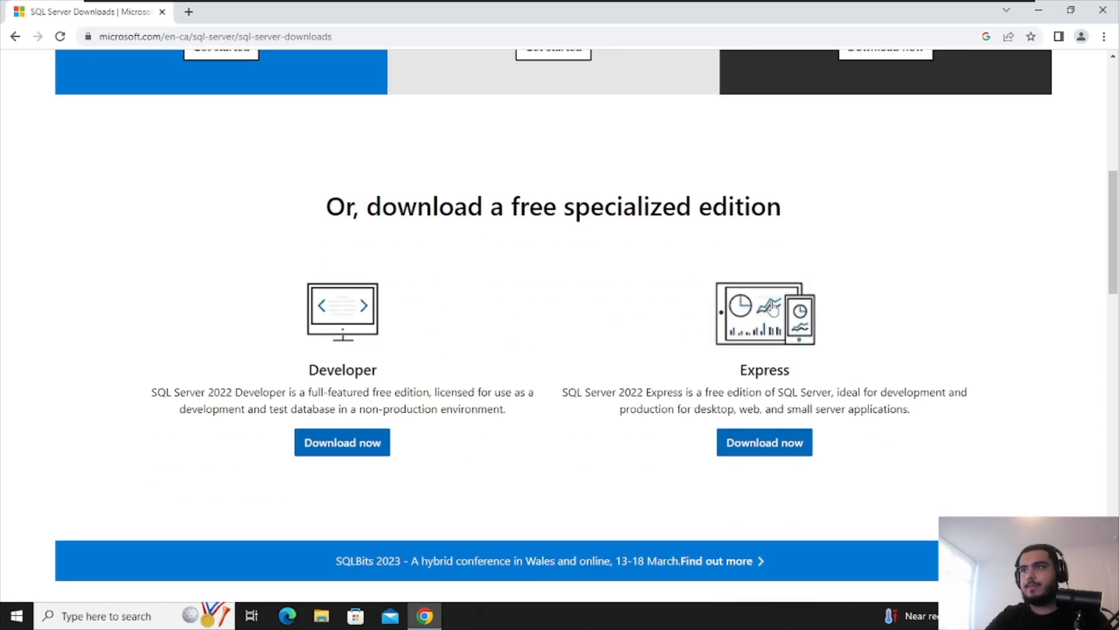
pyautogui.click(754, 461)
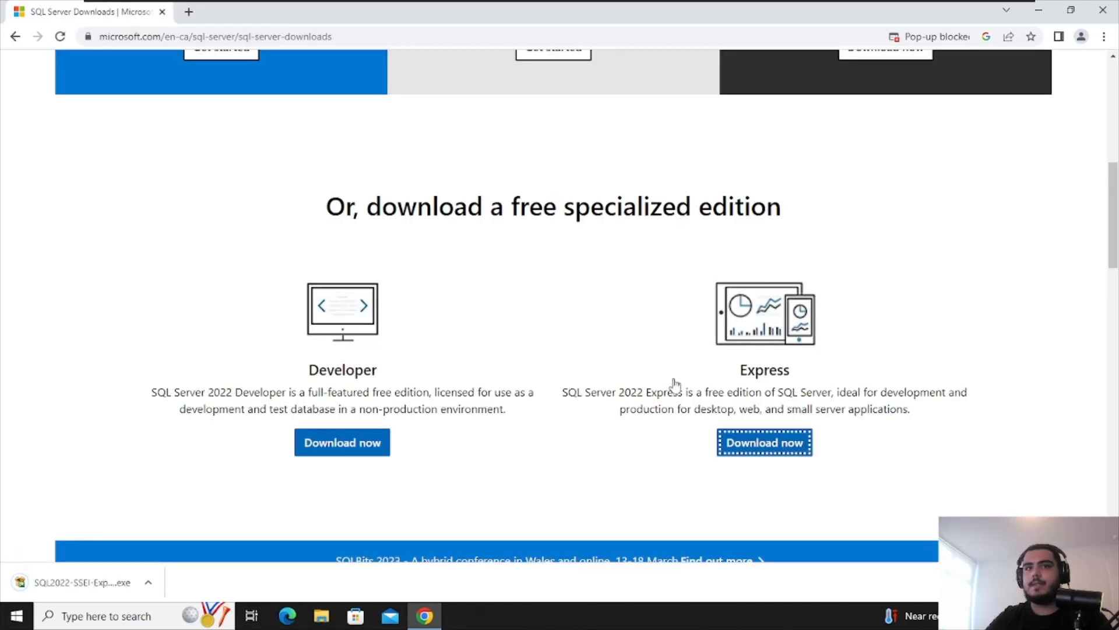
pyautogui.click(82, 583)
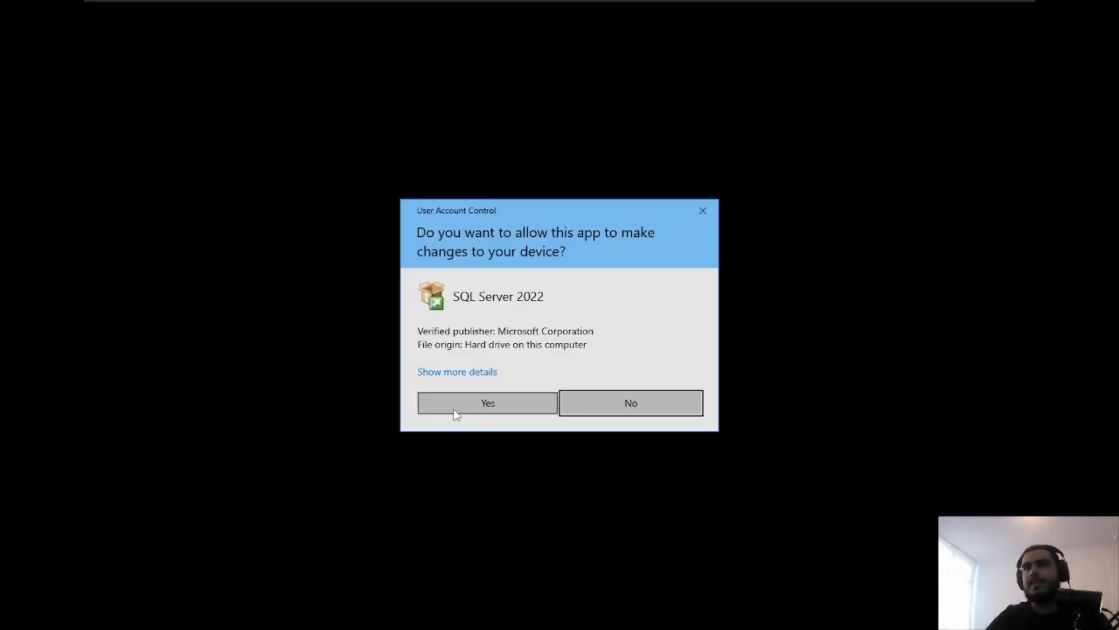
pyautogui.click(456, 408)
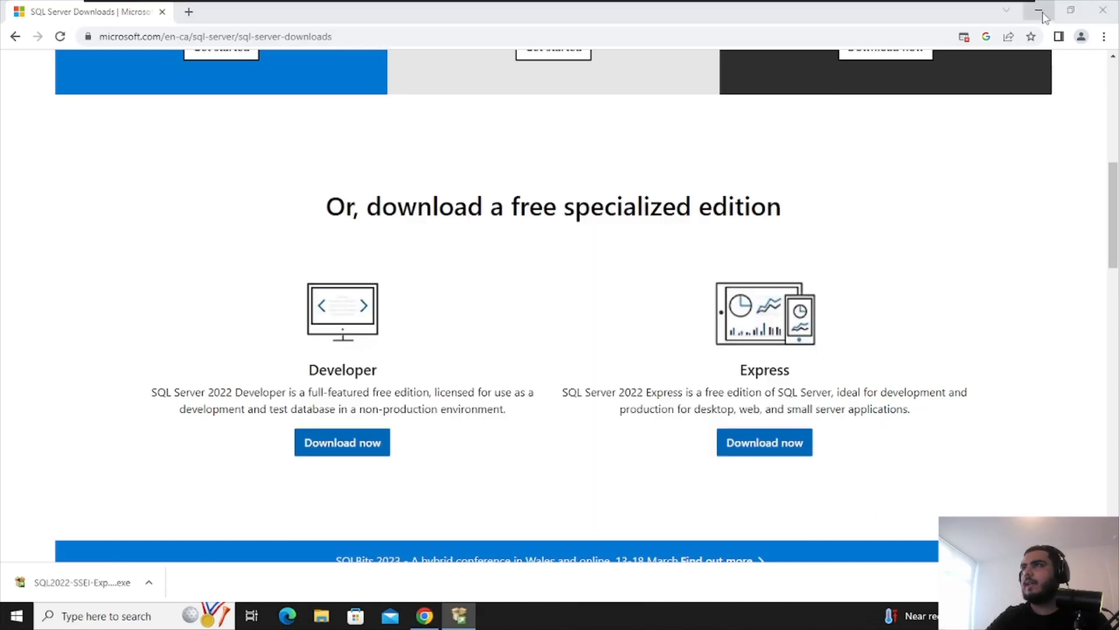
pyautogui.click(1038, 10)
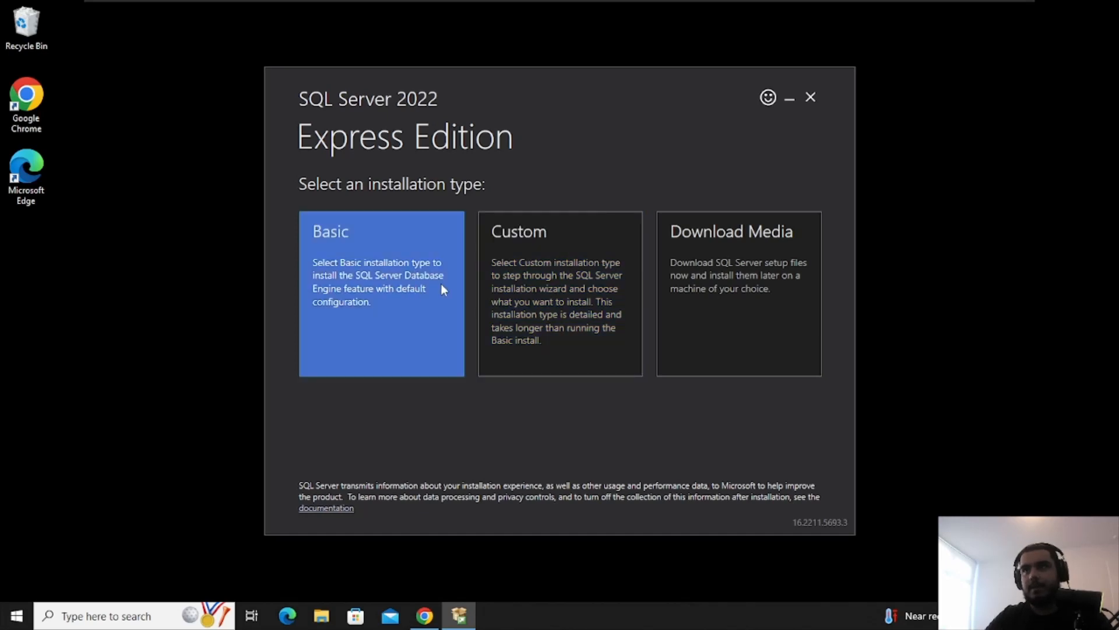
# Choose Basic, accept the license terms, and install at the default location until the ODBC Driver 17 error
pyautogui.click(373, 285)
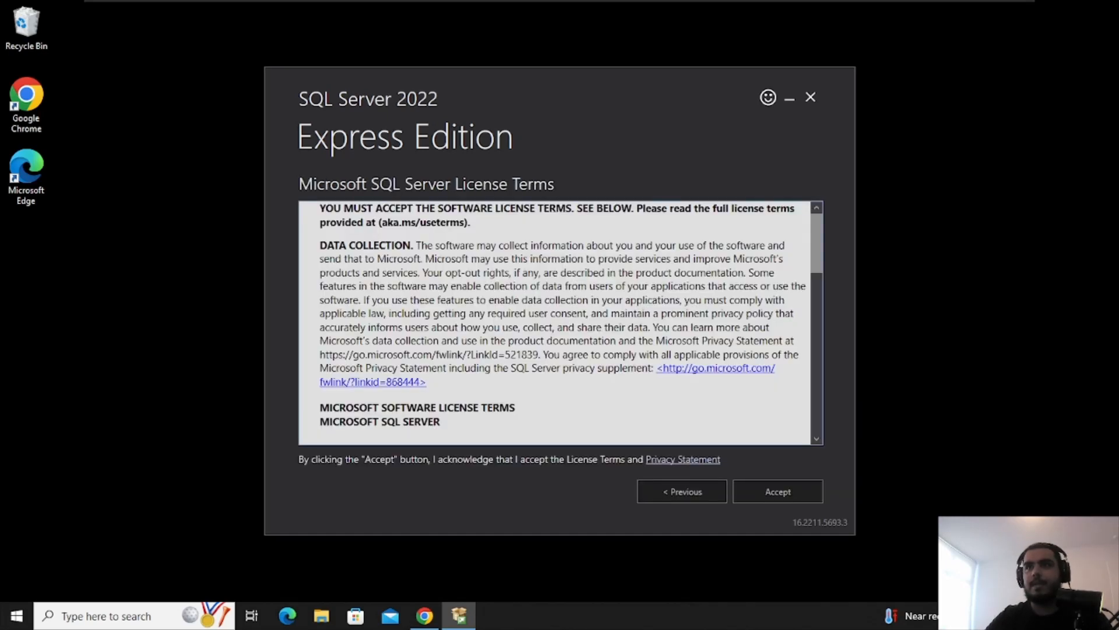
pyautogui.click(777, 490)
pyautogui.click(779, 492)
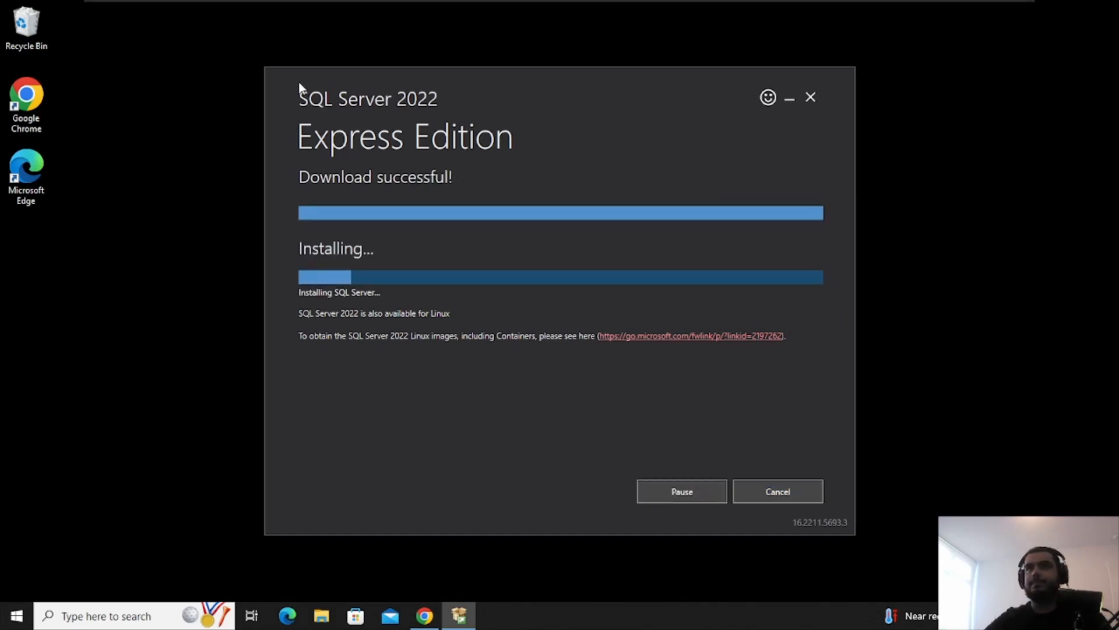
pyautogui.moveTo(298, 88); pyautogui.dragTo(246, 125)
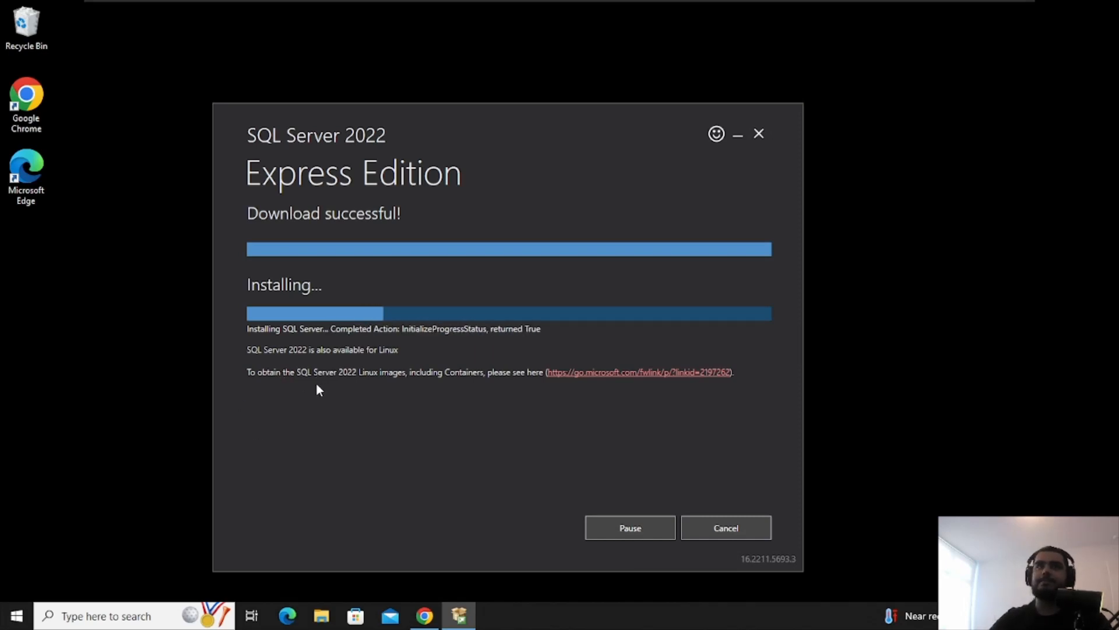
pyautogui.moveTo(336, 133); pyautogui.dragTo(269, 66)
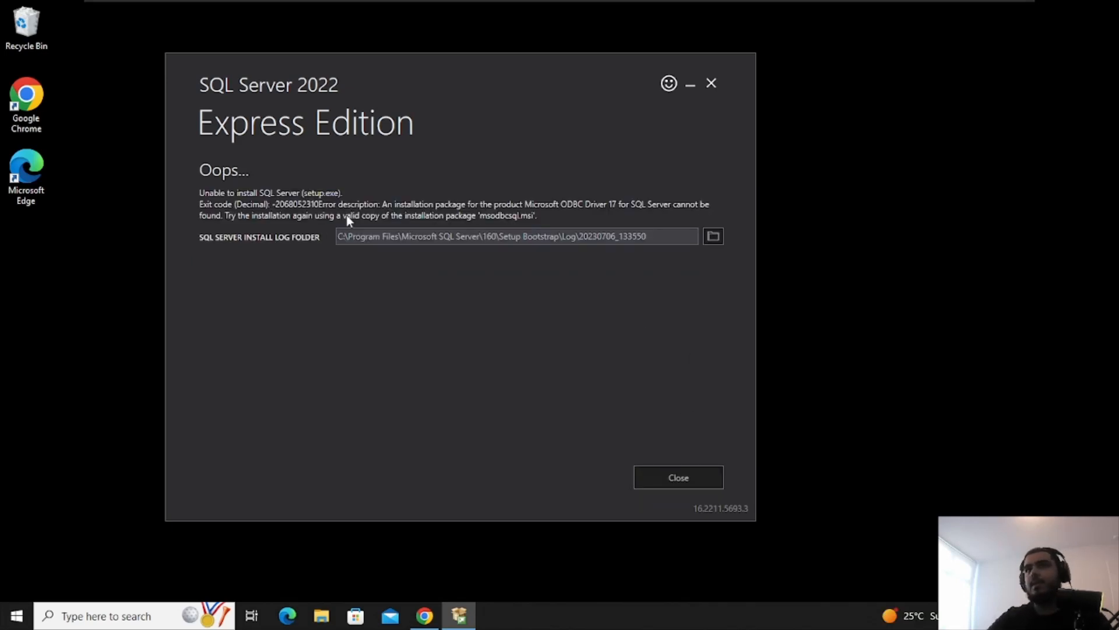
# Close the failed installer's error screen and try a Windows search for 'server'
pyautogui.click(695, 477)
pyautogui.click(428, 616)
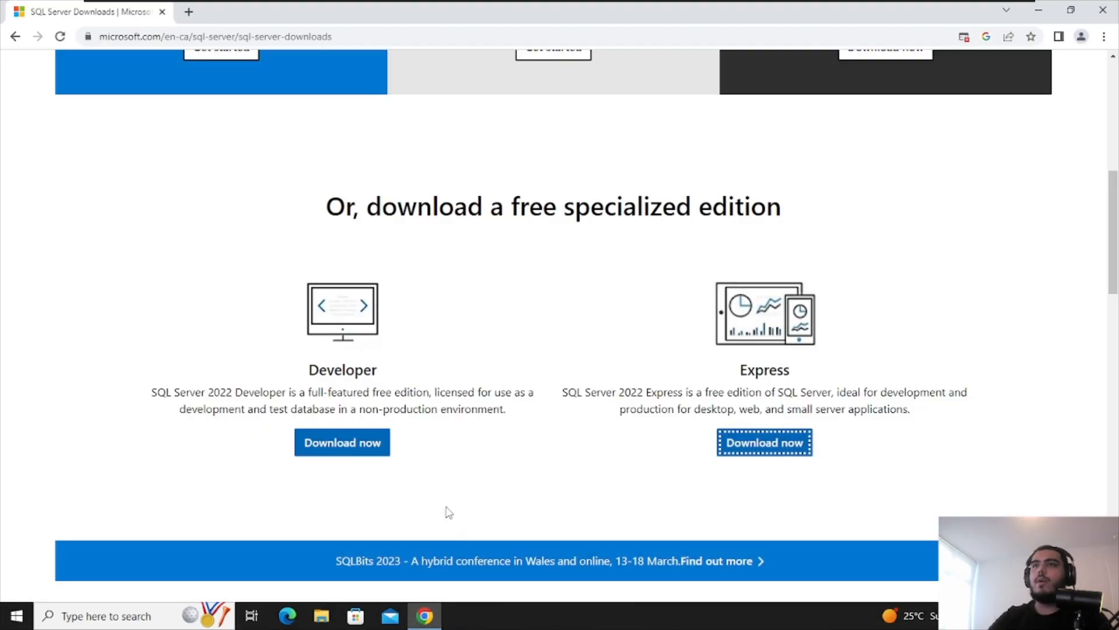
pyautogui.click(1040, 11)
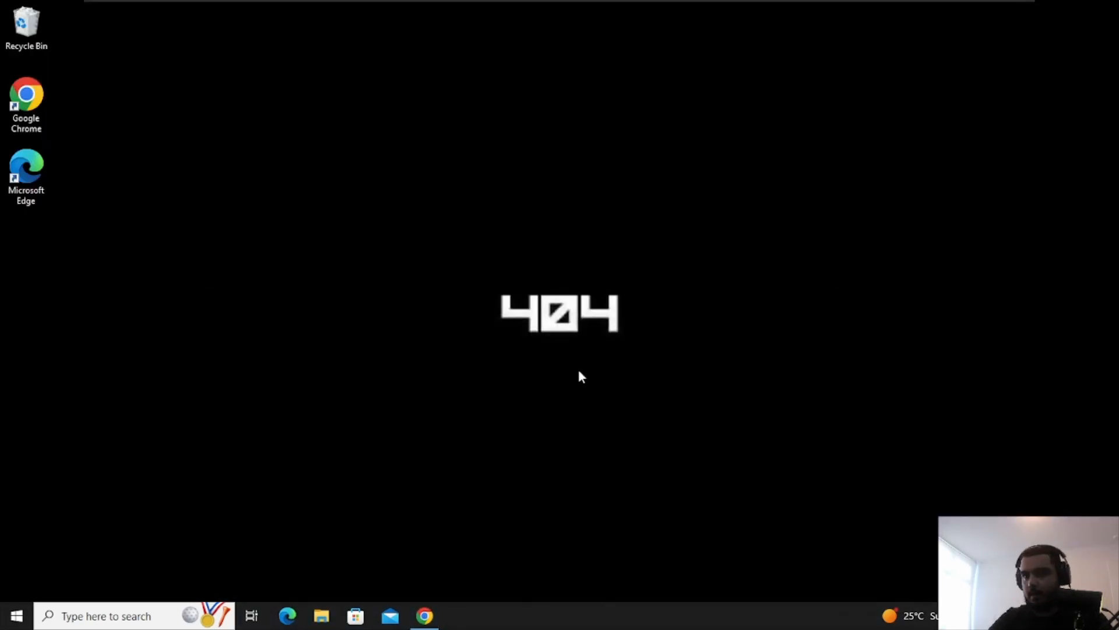
pyautogui.click(105, 615)
pyautogui.write('sq')
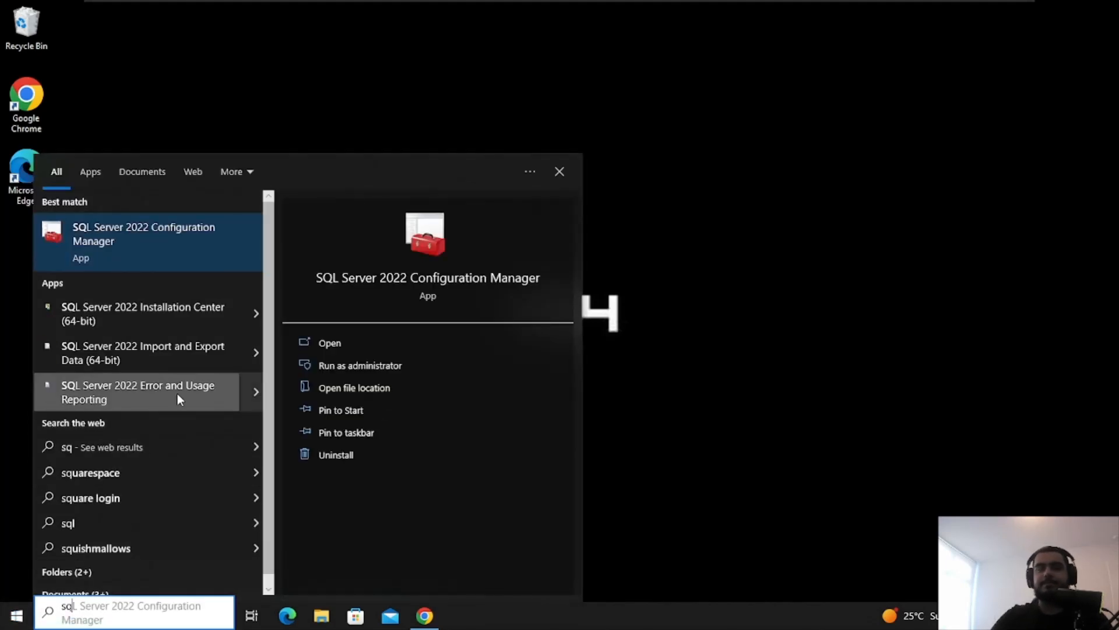
pyautogui.press('BackSpace')
pyautogui.press('BackSpace')
pyautogui.write('s')
pyautogui.press('BackSpace')
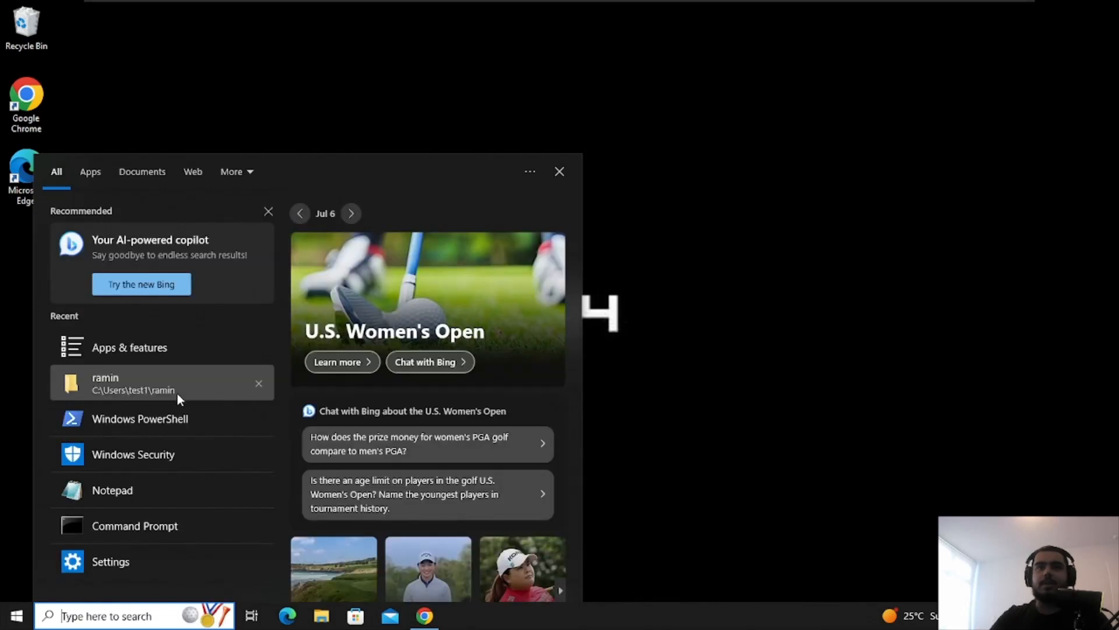
pyautogui.write('server')
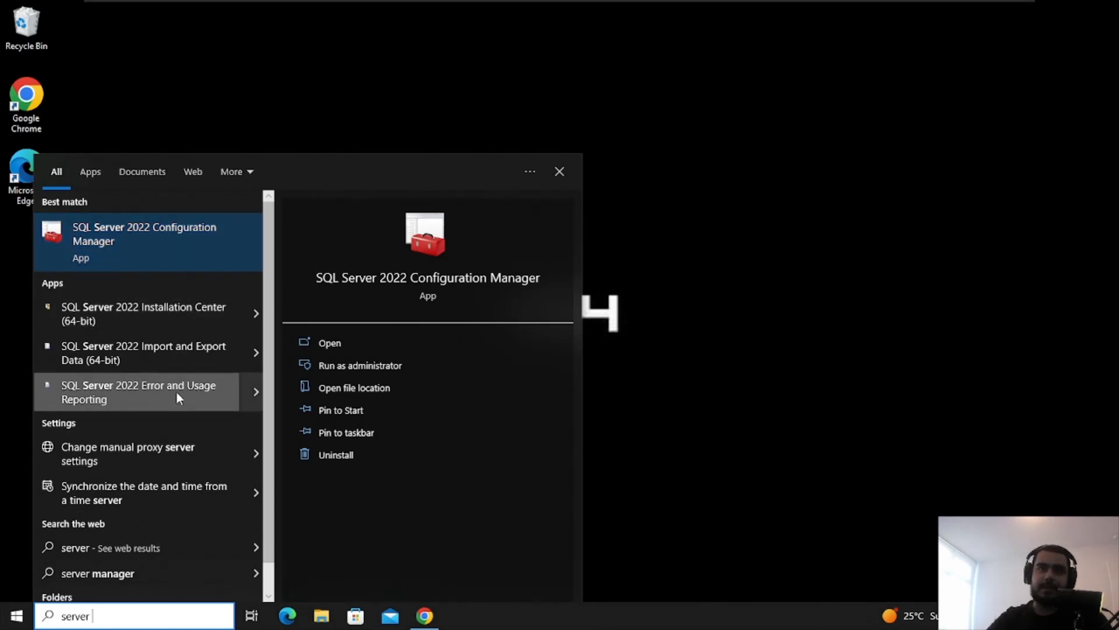
pyautogui.click(641, 268)
# Type 'install' in Chrome's address bar, then search 'sq' and launch SQL Server 2022 Installation Center
pyautogui.click(425, 613)
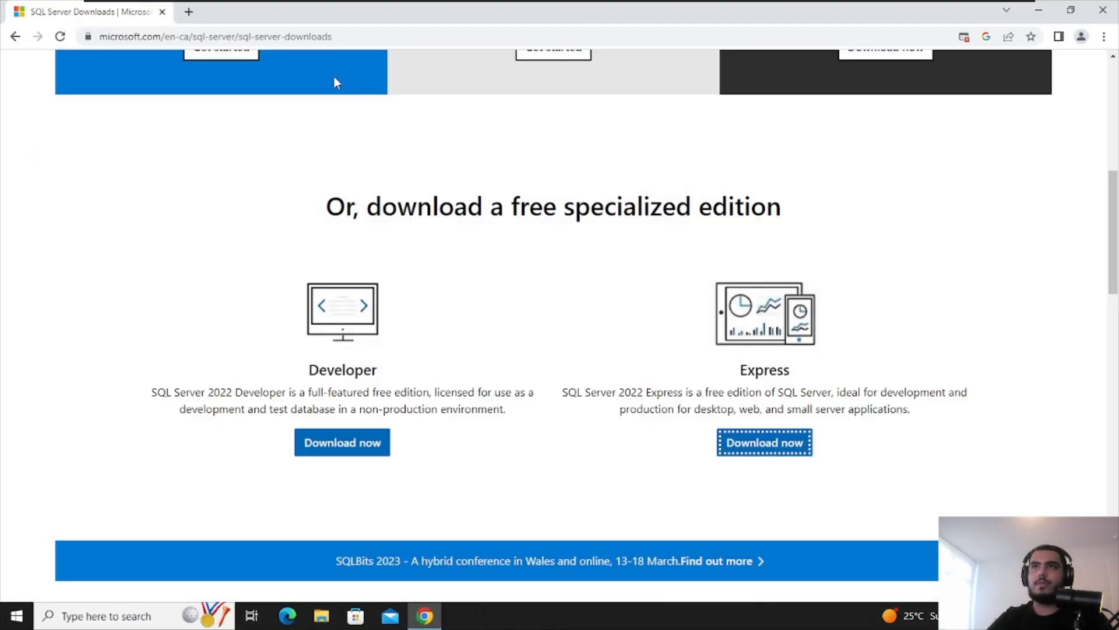
pyautogui.click(260, 38)
pyautogui.write('install')
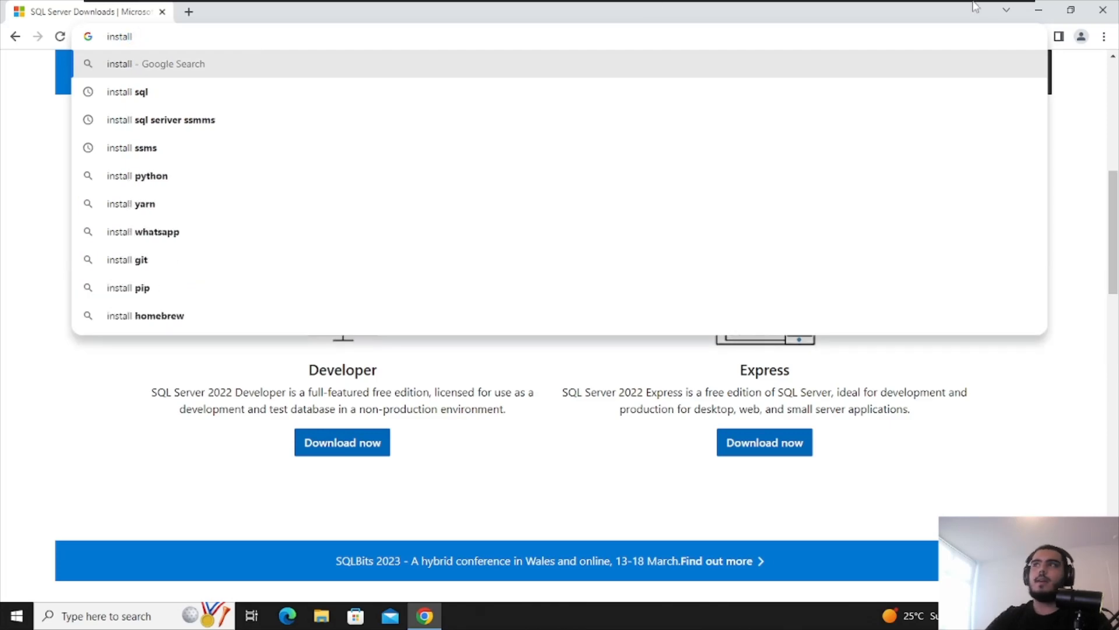
pyautogui.click(1038, 10)
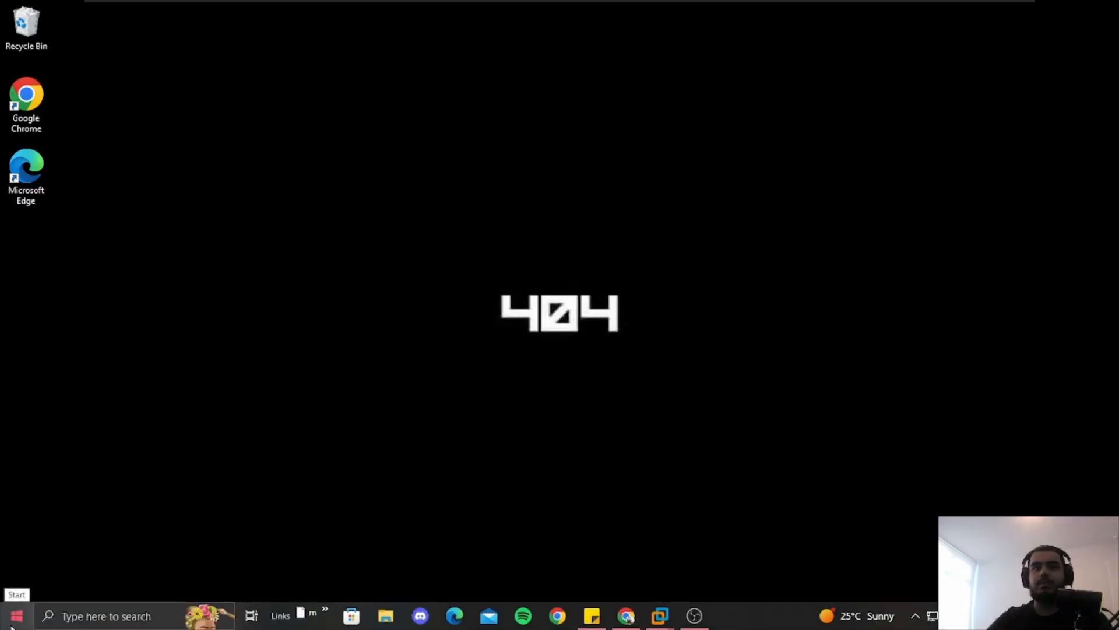
pyautogui.click(11, 625)
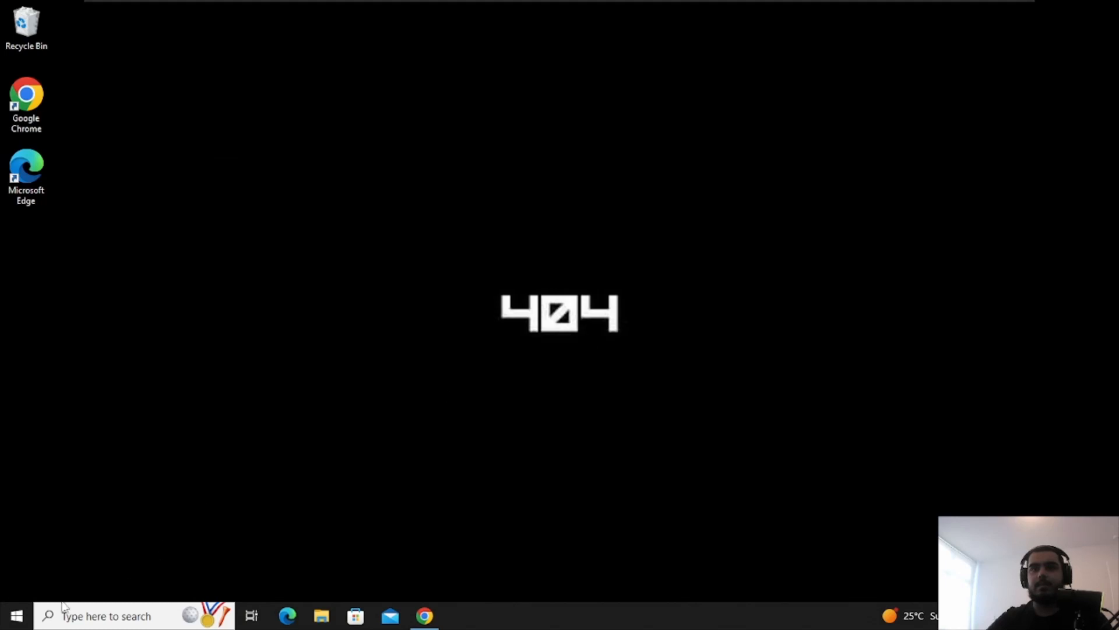
pyautogui.click(15, 615)
pyautogui.write('sq')
pyautogui.click(132, 318)
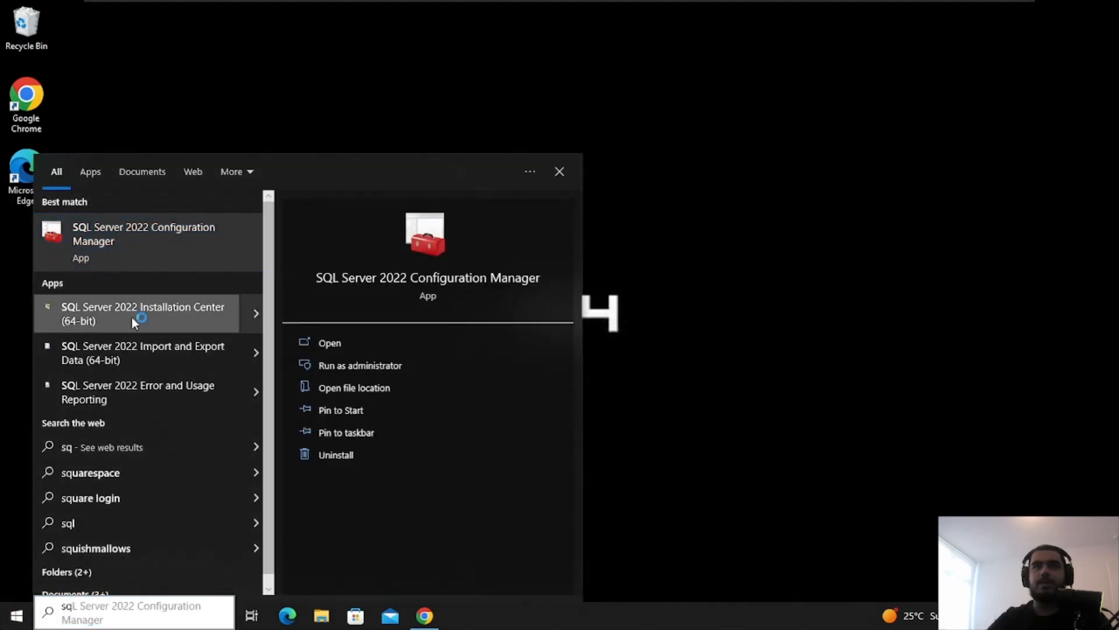
# Allow Installation Center to run, open Installation, and view the Reporting Services install page in Chrome
pyautogui.click(478, 403)
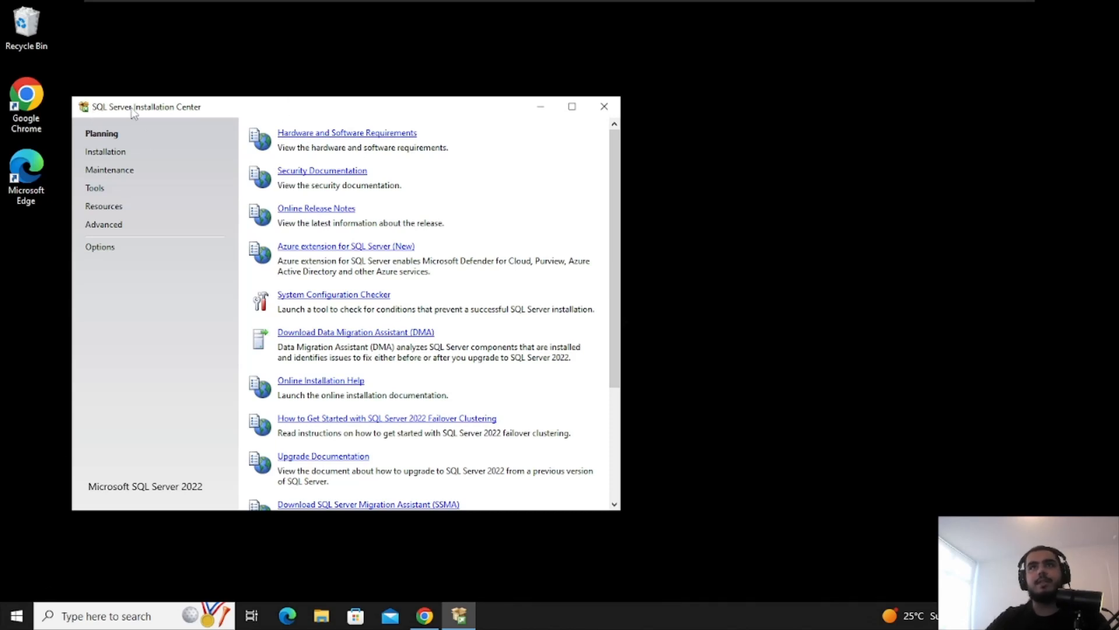
pyautogui.click(102, 153)
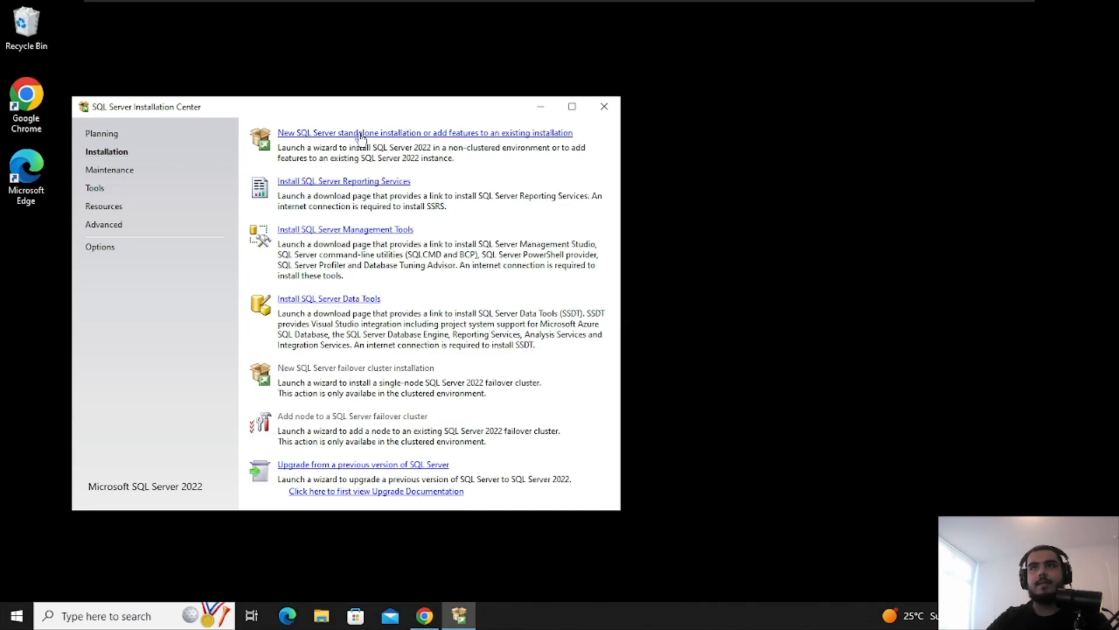
pyautogui.click(319, 135)
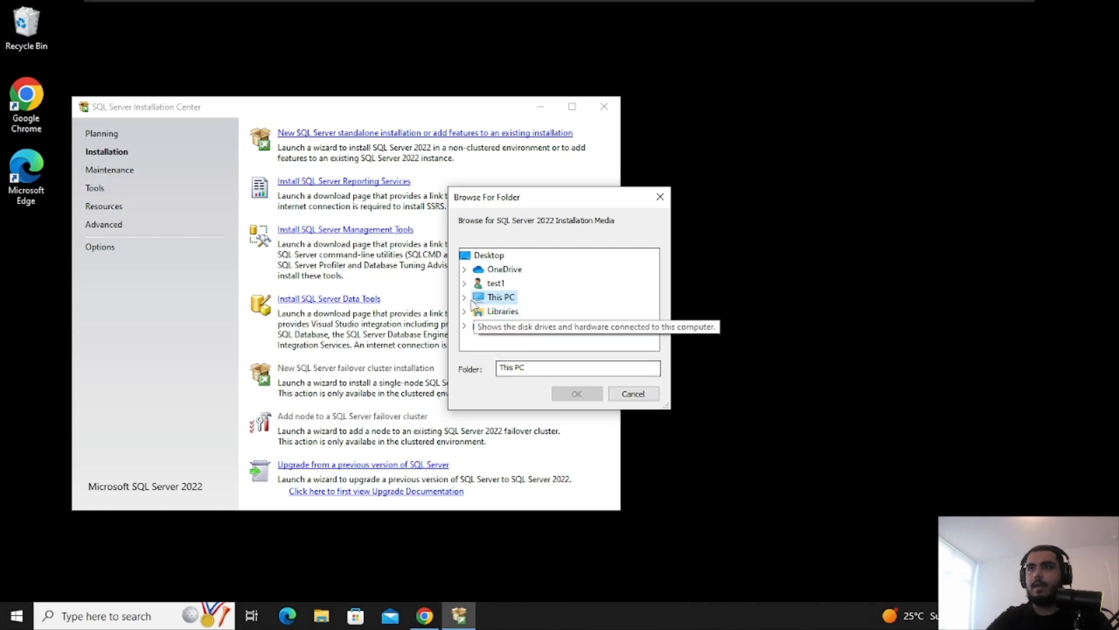
pyautogui.click(668, 195)
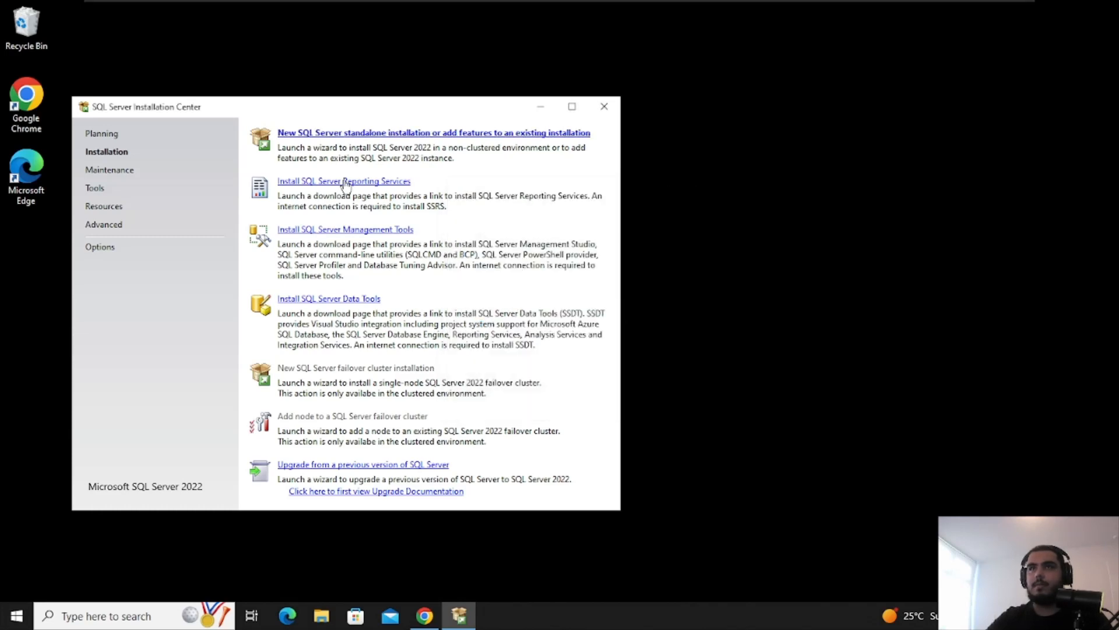
pyautogui.click(344, 182)
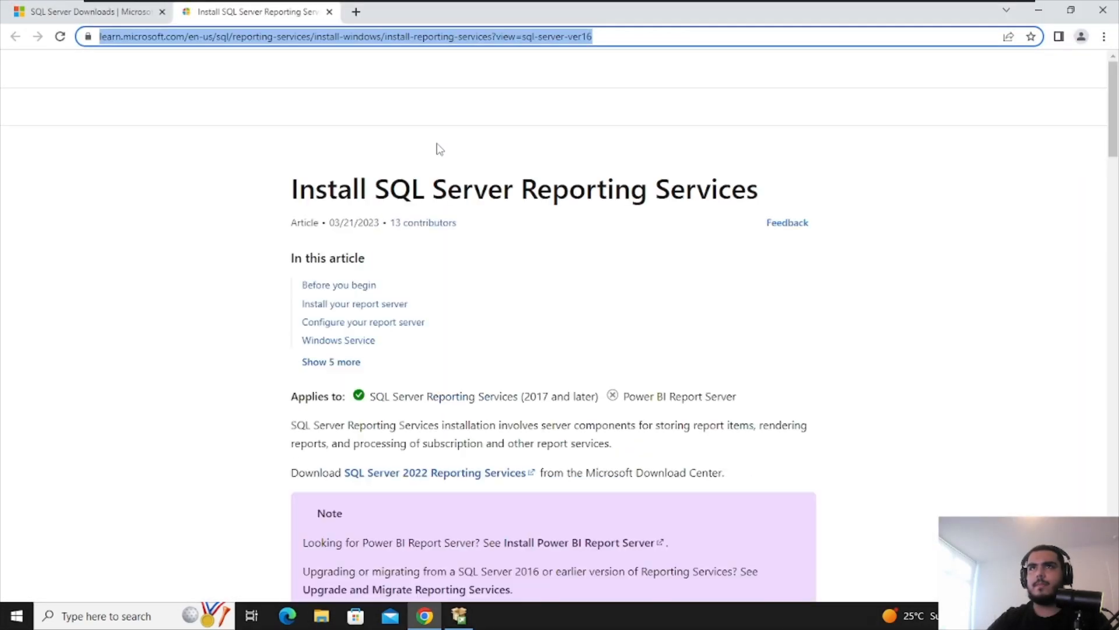
pyautogui.click(583, 346)
pyautogui.scroll(-10, 612, 353)
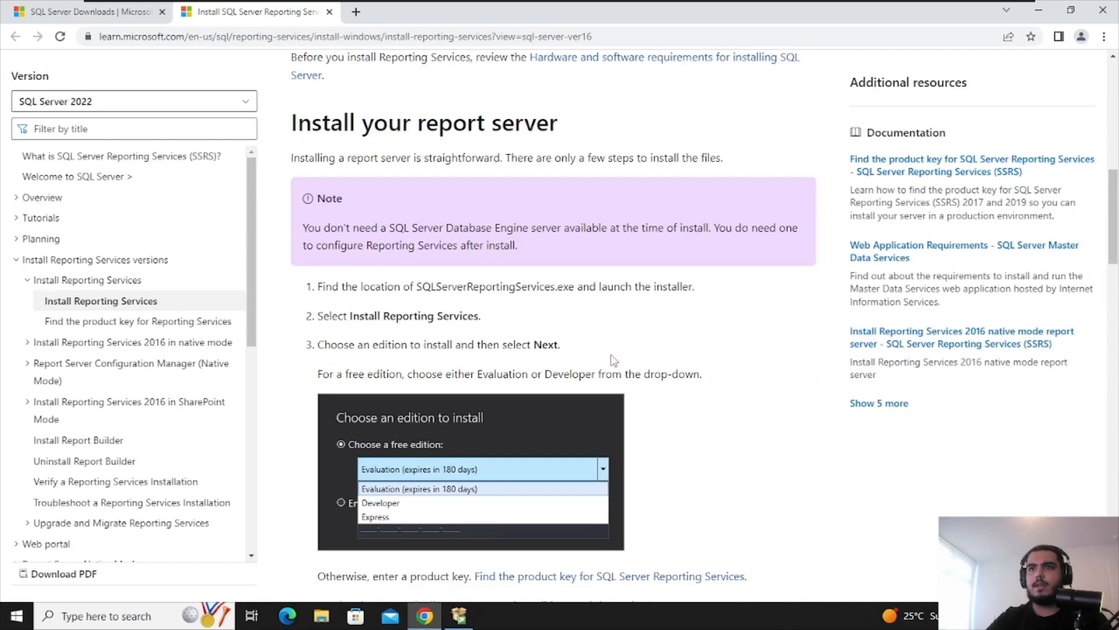
pyautogui.scroll(-15, 613, 360)
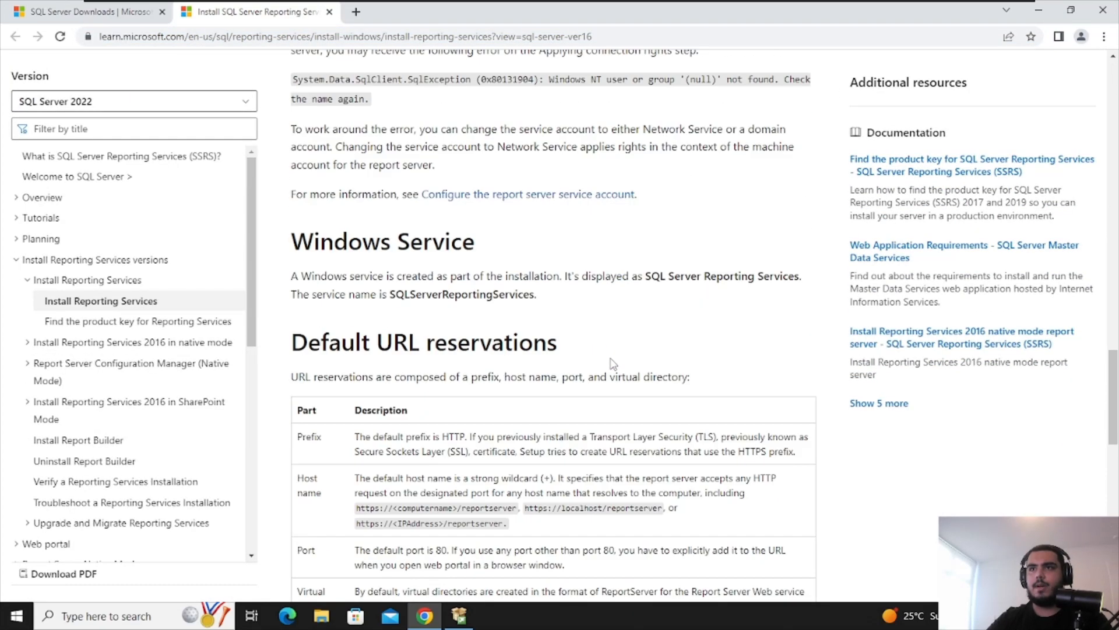
pyautogui.scroll(-10, 612, 362)
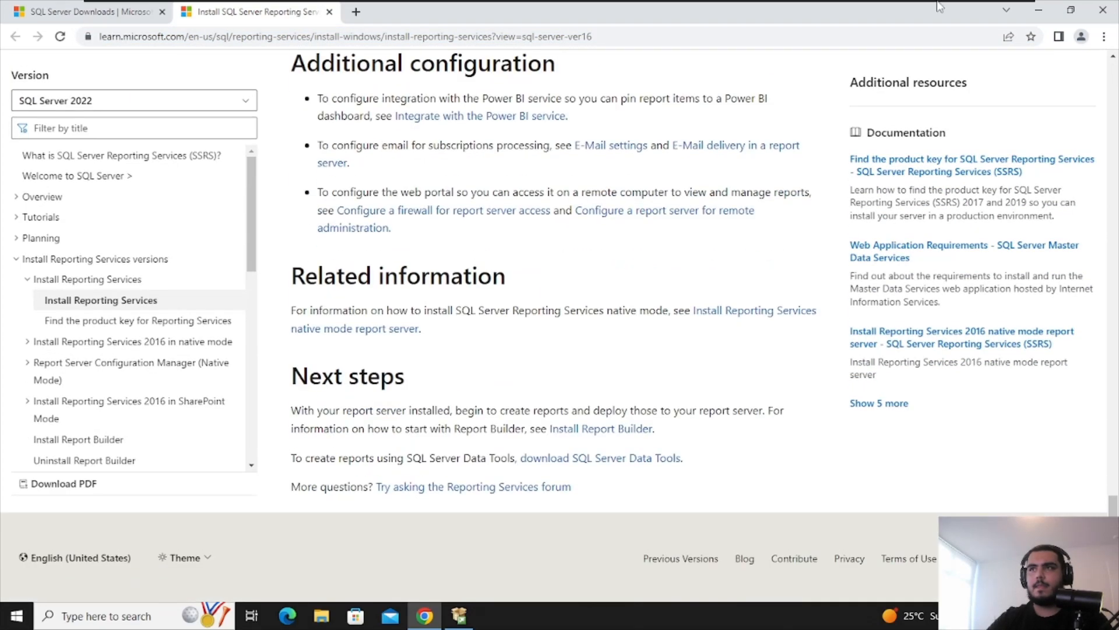
pyautogui.click(1038, 10)
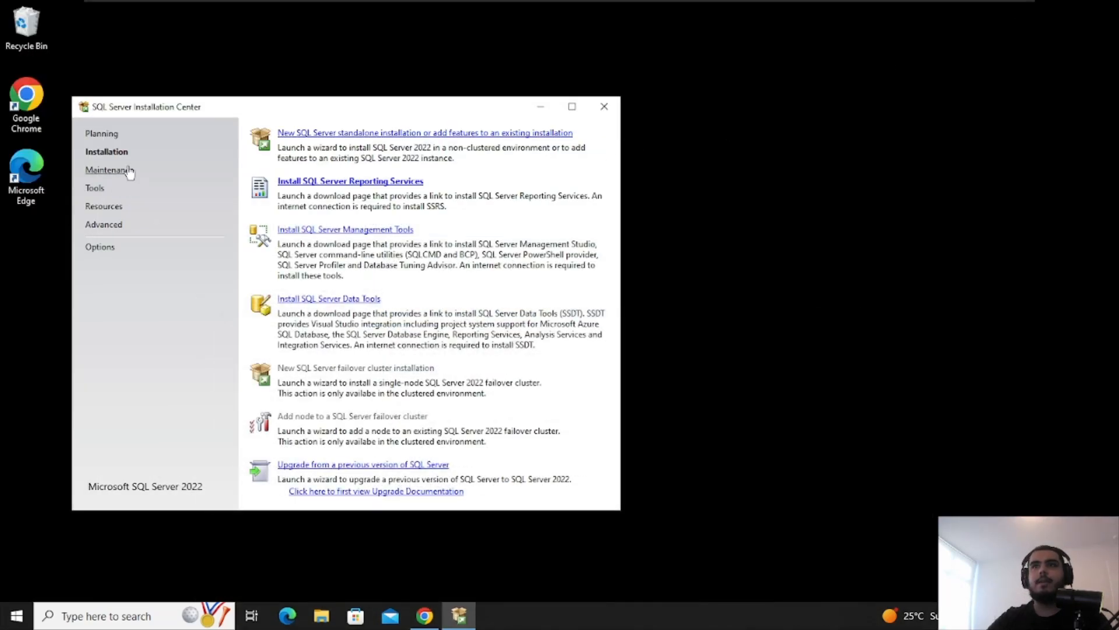
# Try a folder as installation media, dismiss the invalid-folder error, view Maintenance, and close Installation Center
pyautogui.click(415, 133)
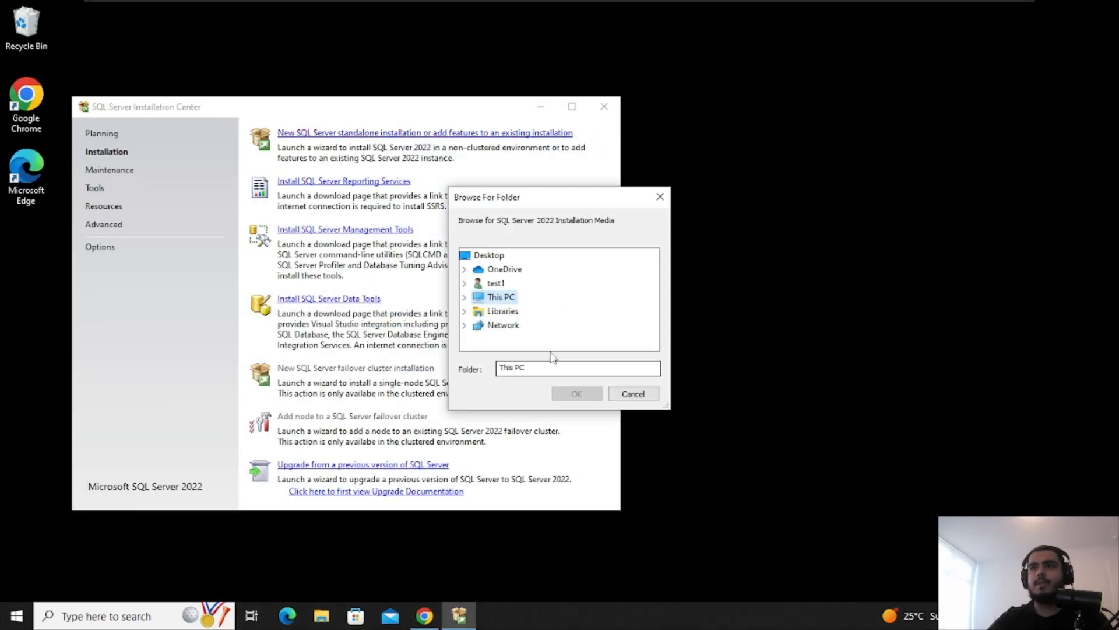
pyautogui.click(576, 393)
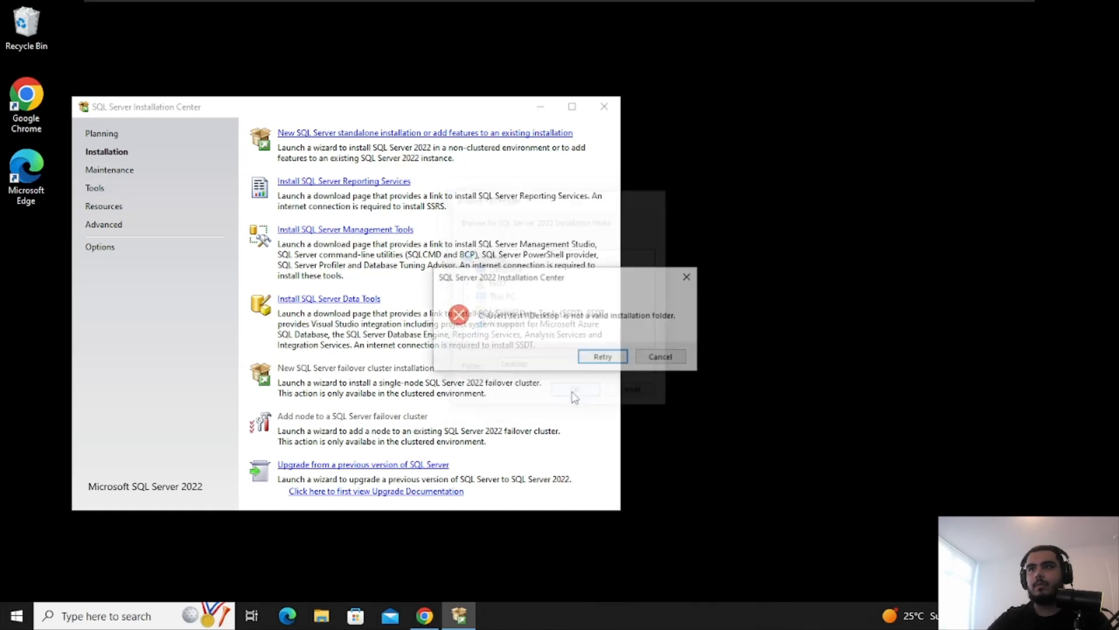
pyautogui.click(610, 359)
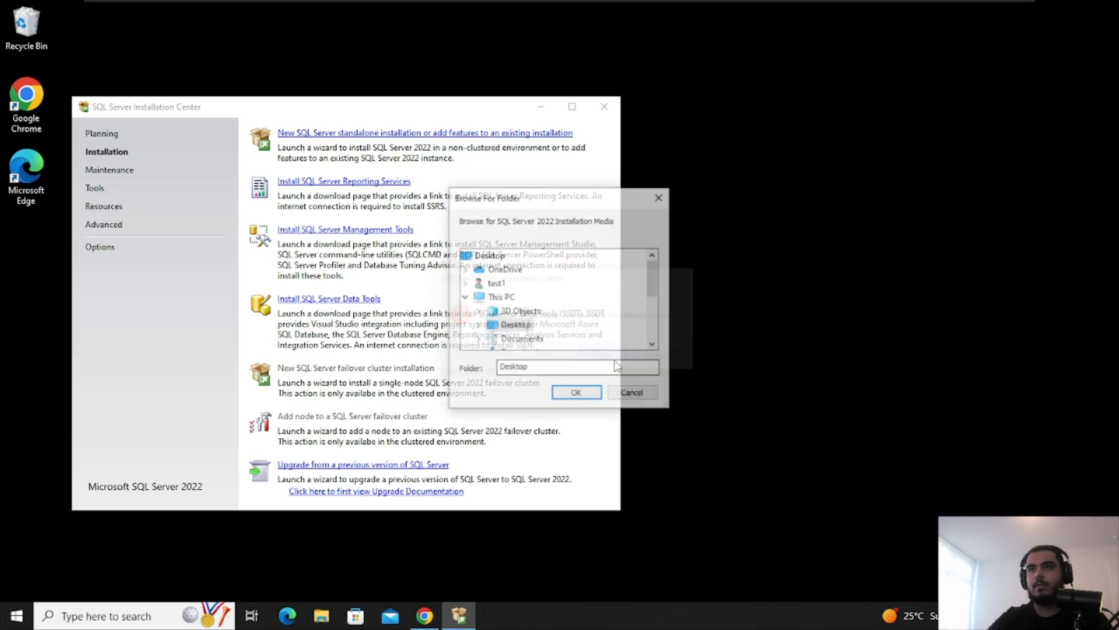
pyautogui.click(658, 198)
pyautogui.click(110, 170)
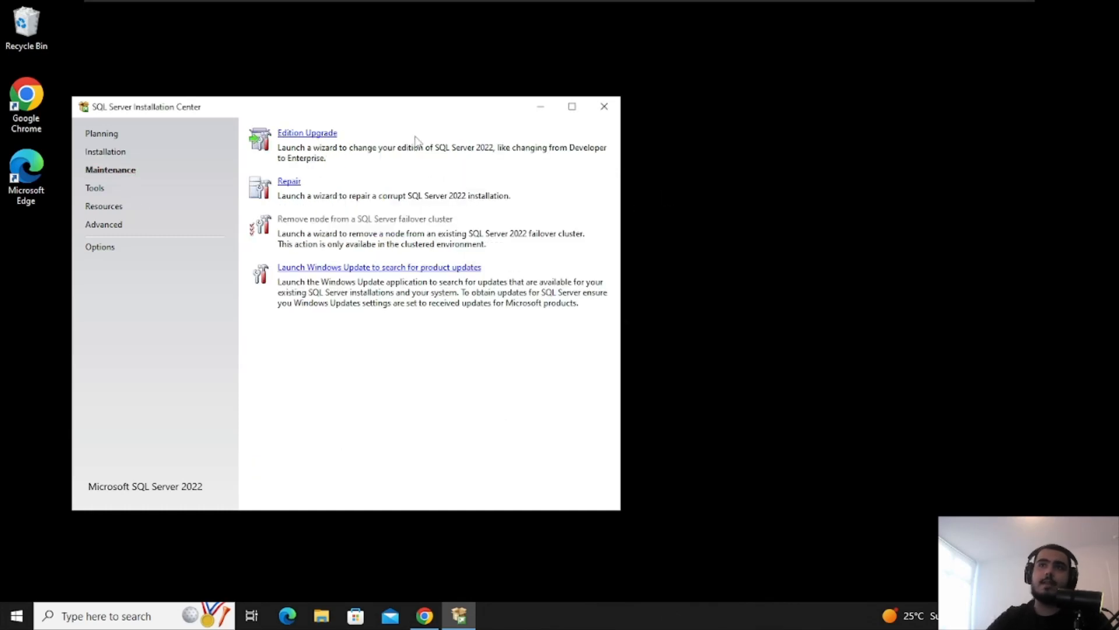
pyautogui.click(602, 111)
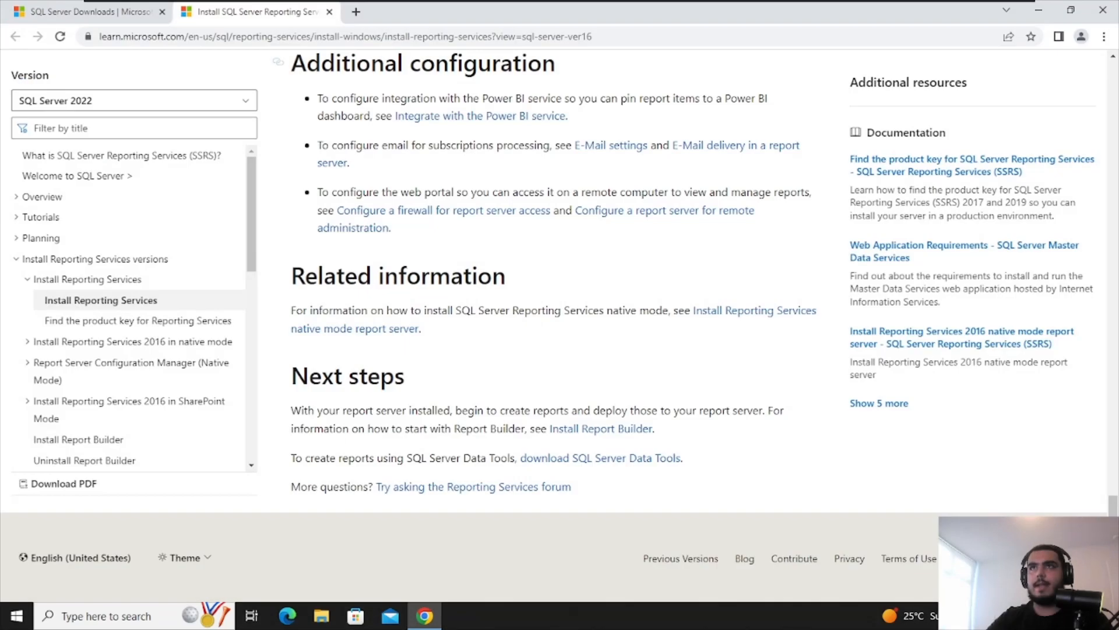
# Search 'install ssms' and open the Microsoft Learn Download SSMS article
pyautogui.click(369, 39)
pyautogui.write('install ')
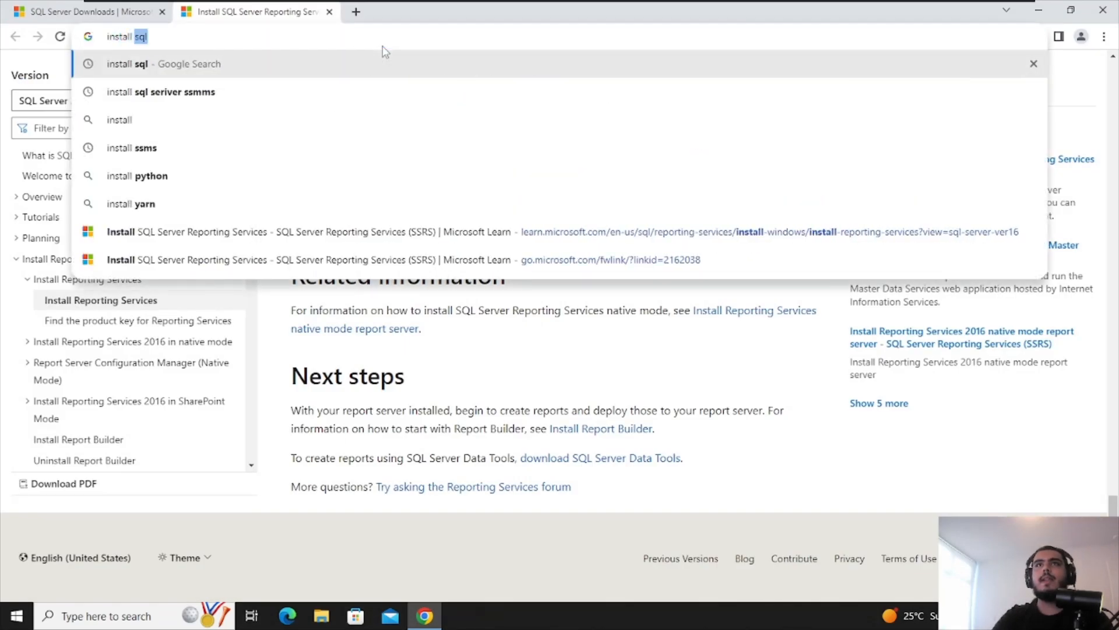
pyautogui.write('ssms')
pyautogui.press('Return')
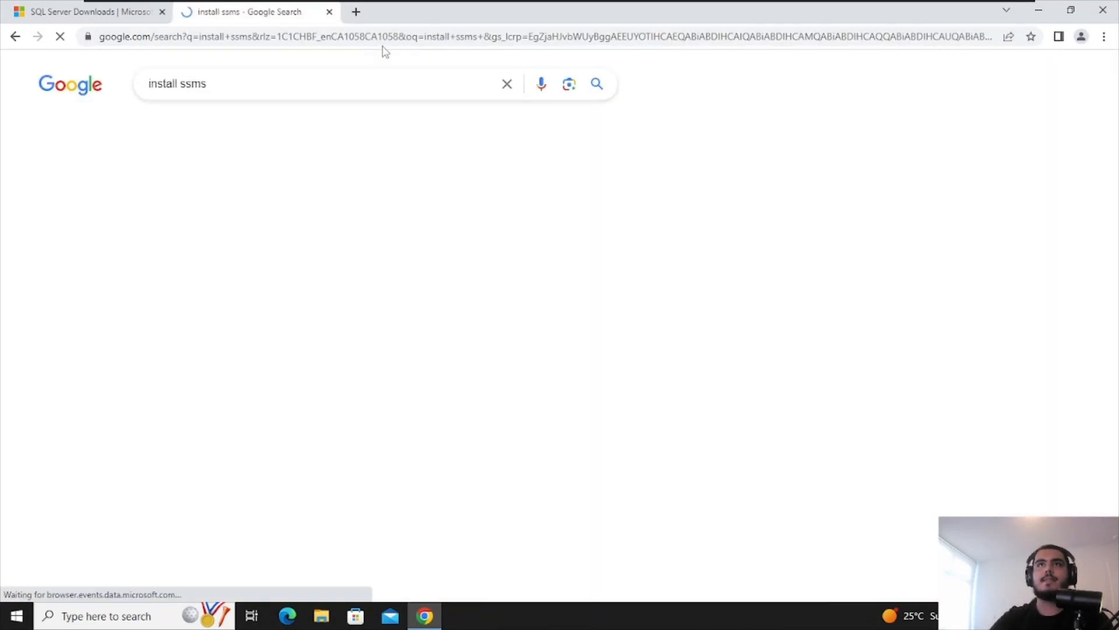
pyautogui.click(320, 224)
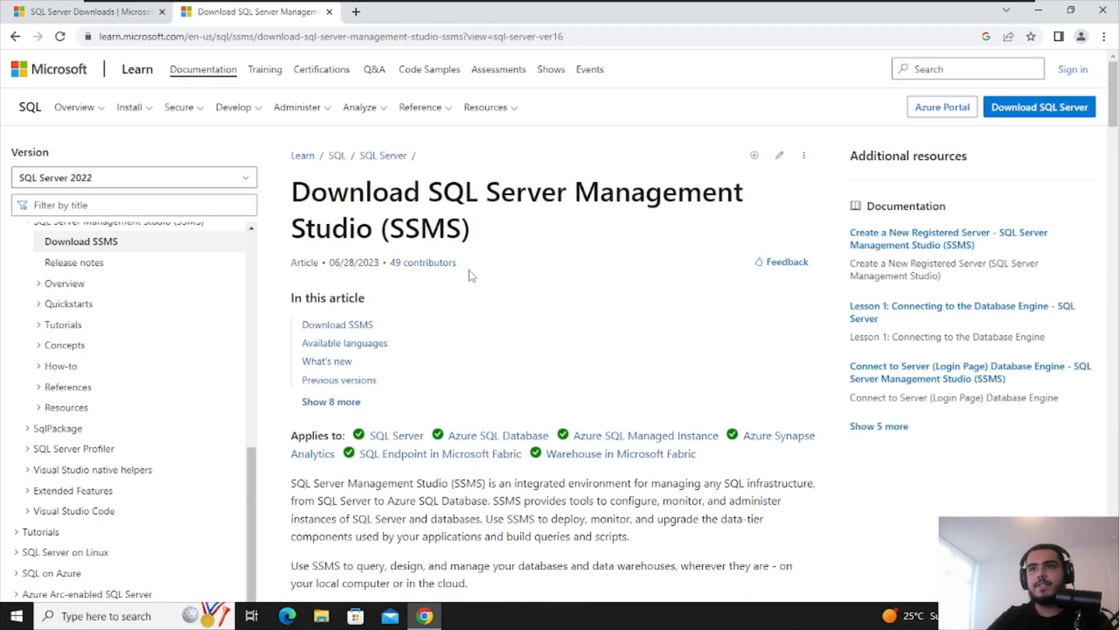
# Download the SSMS 19.1 setup file SSMS-Setup-ENU.exe and launch it
pyautogui.scroll(-10, 472, 275)
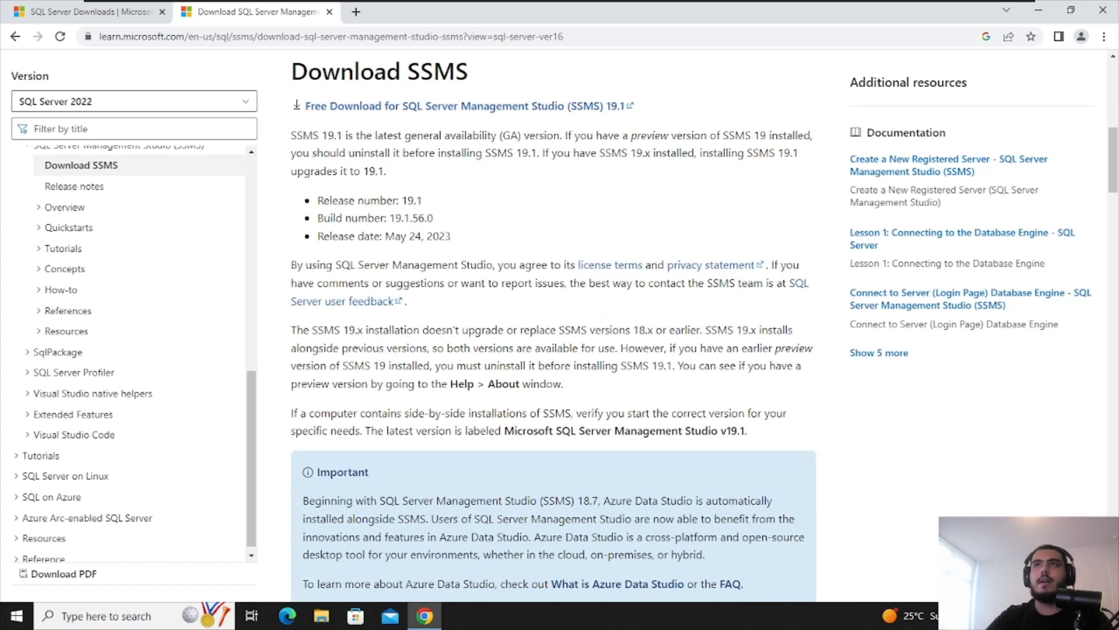
pyautogui.click(371, 111)
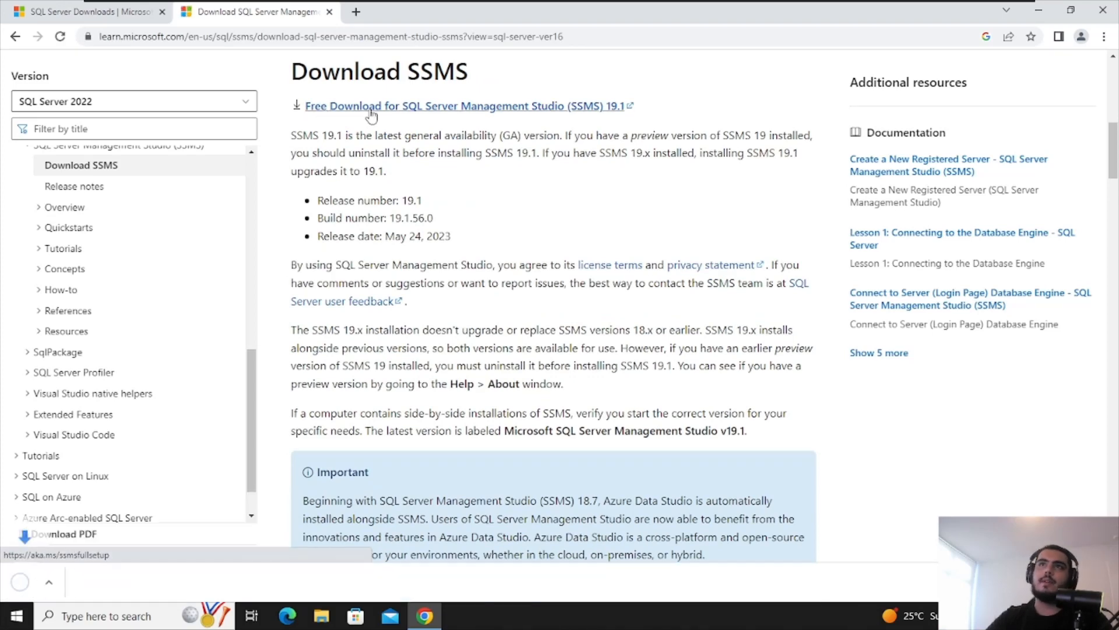
pyautogui.scroll(5, 488, 274)
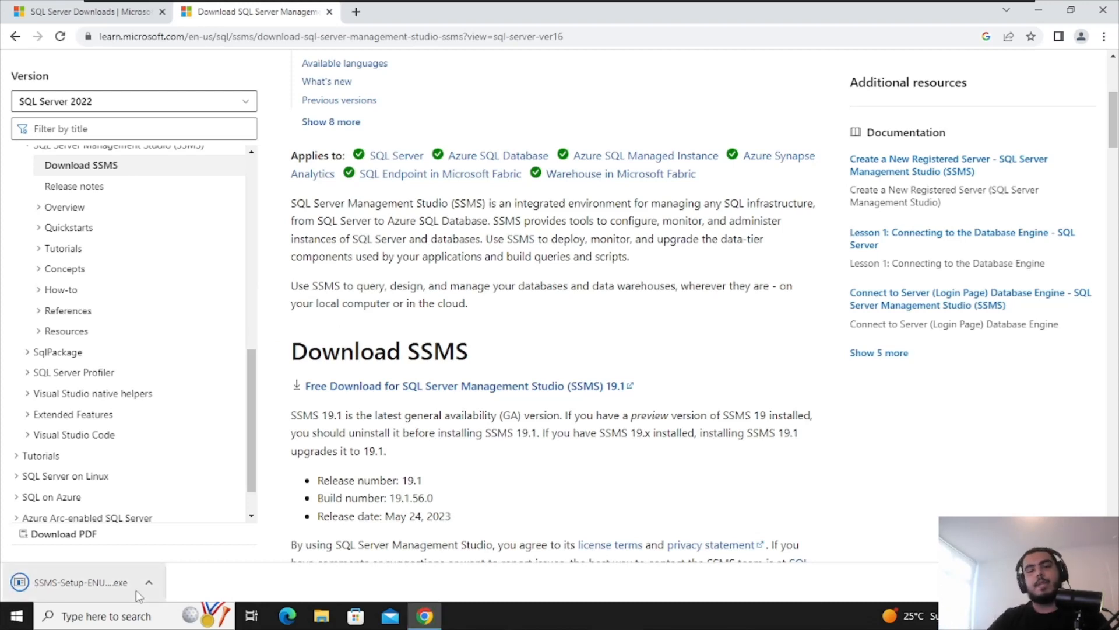
pyautogui.click(83, 571)
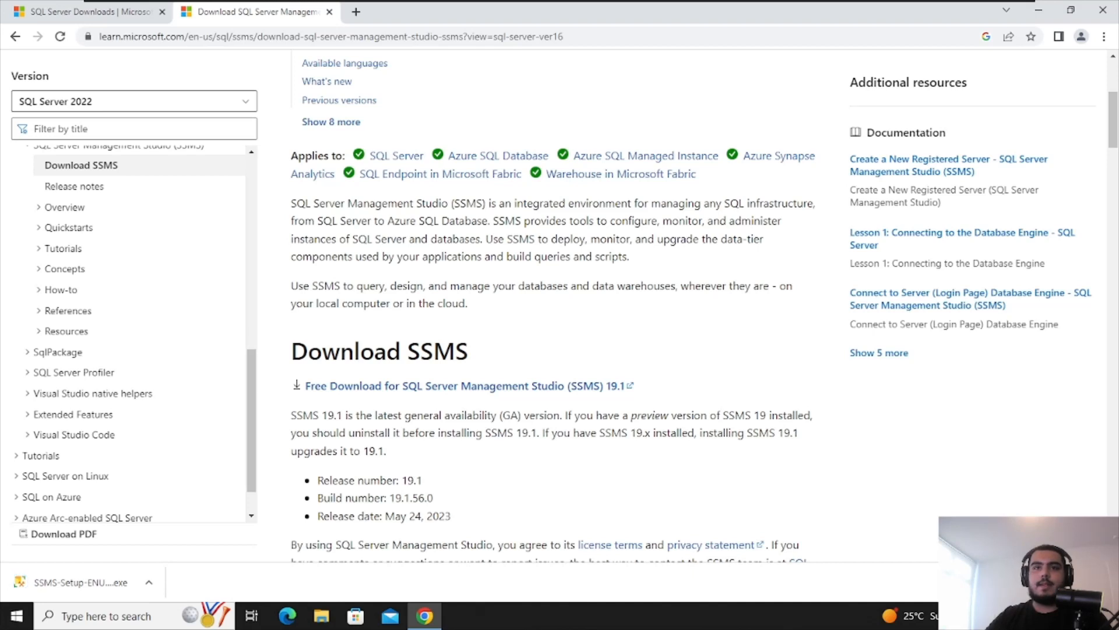
pyautogui.click(92, 586)
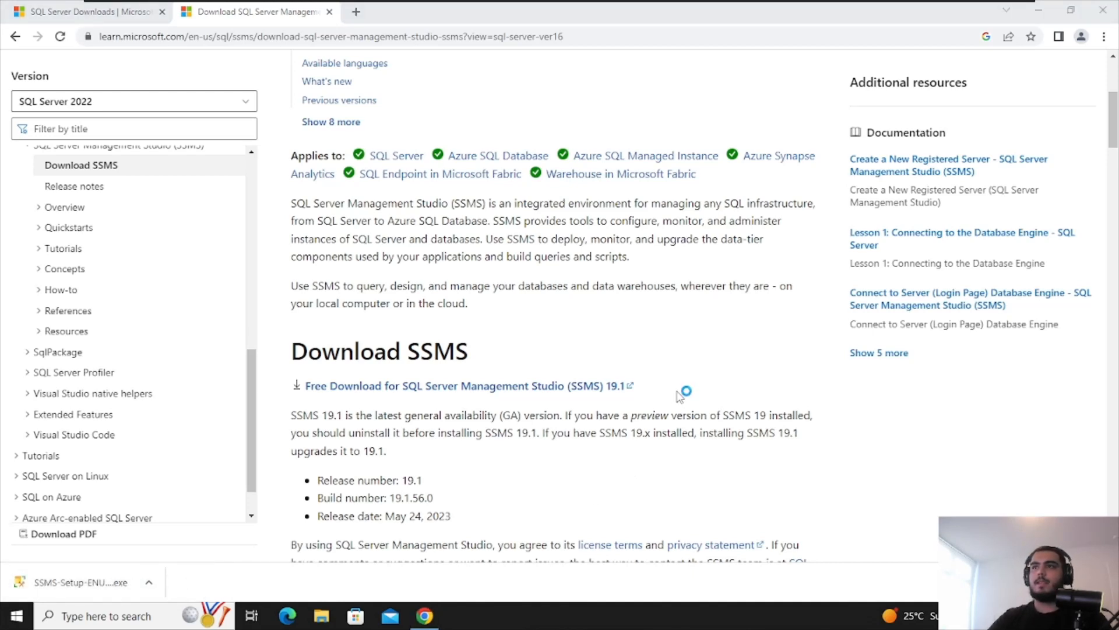
# Install SSMS 19.1, approving the UAC prompt, and close setup once it completes
pyautogui.click(519, 475)
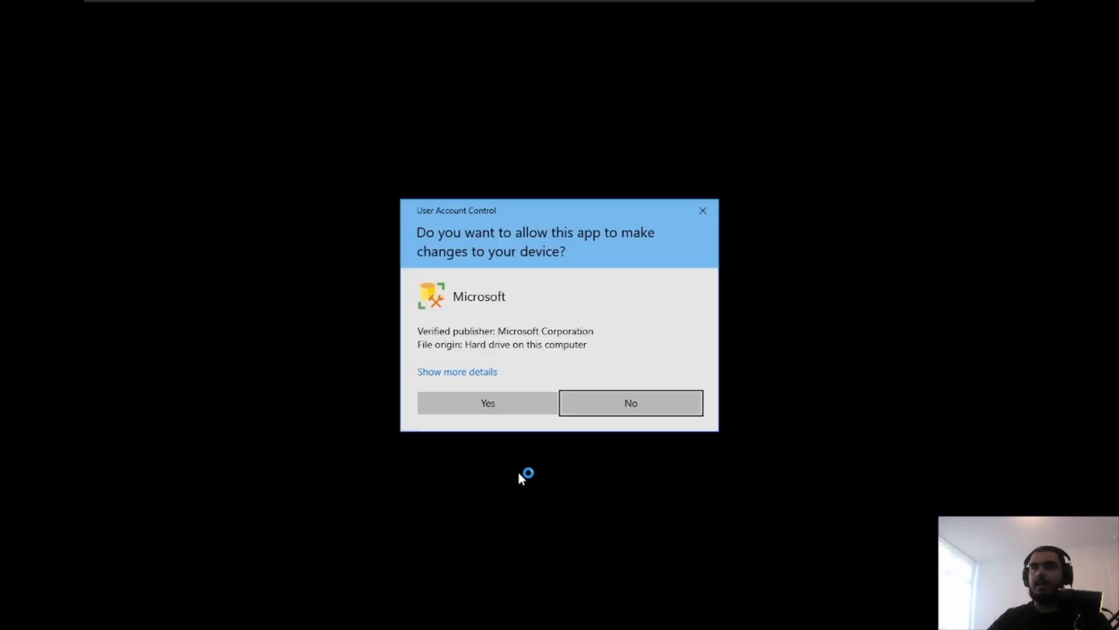
pyautogui.click(509, 404)
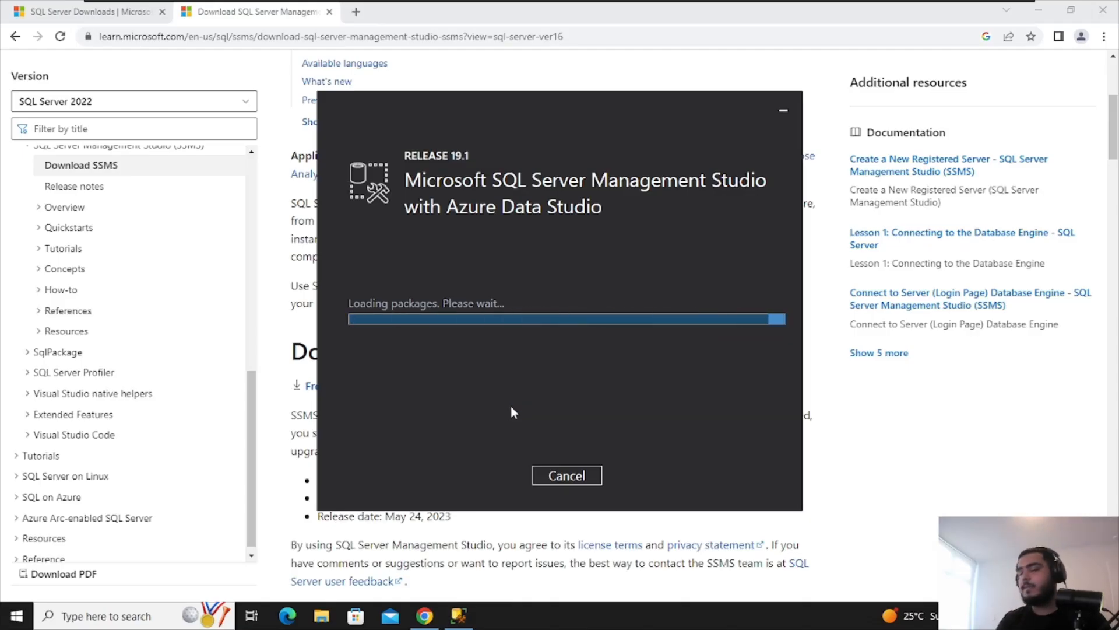
pyautogui.click(1040, 10)
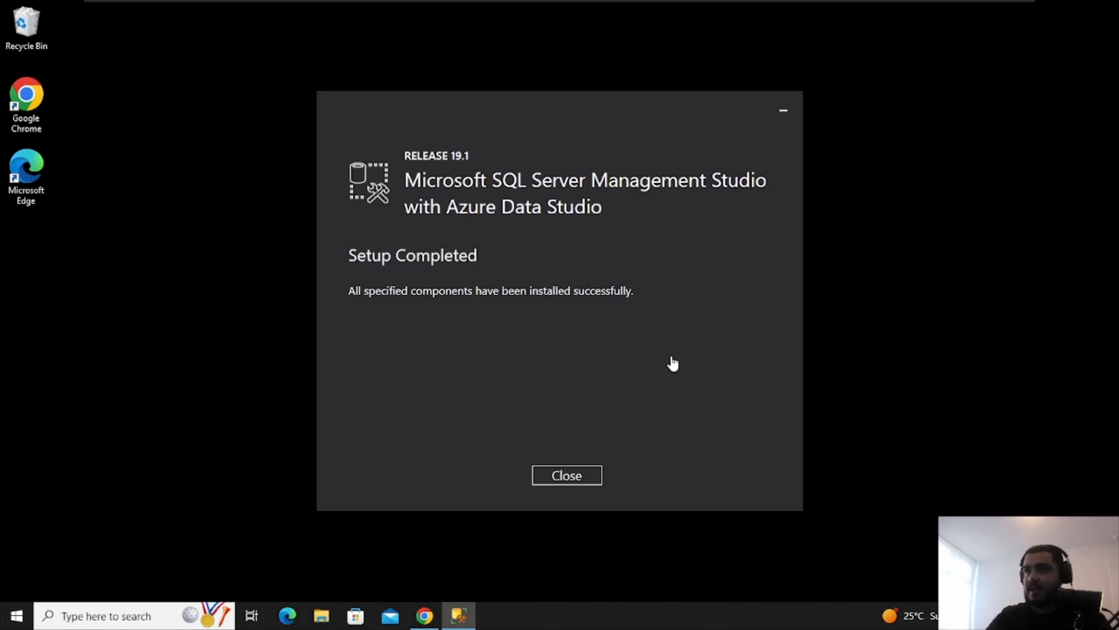
pyautogui.click(564, 478)
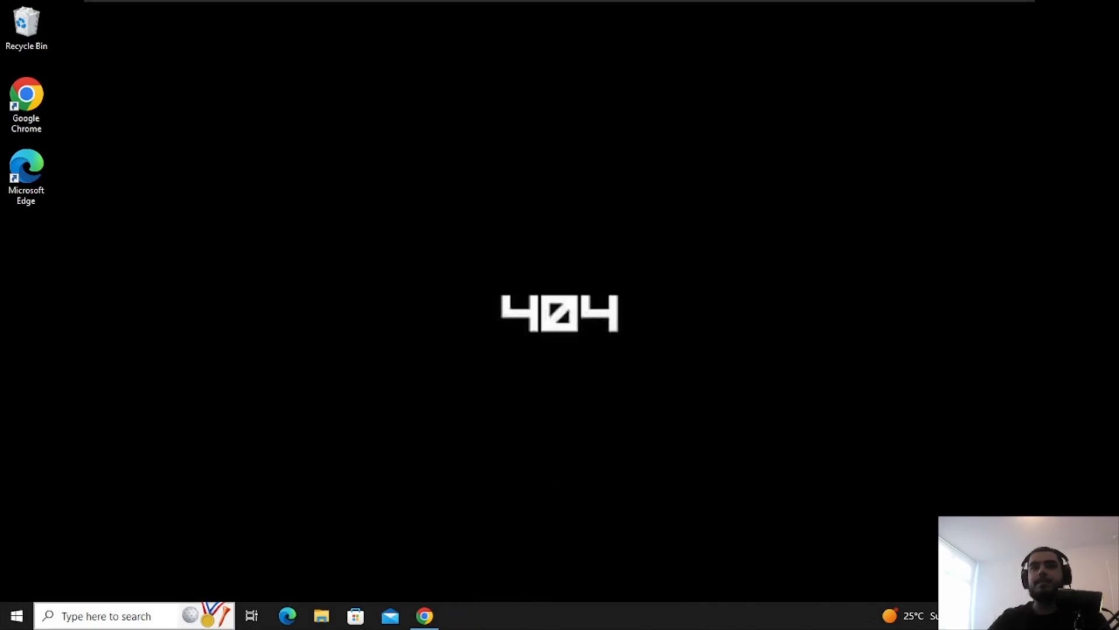
# Open the file location of the SQL Server Management Studio Start menu entry
pyautogui.click(23, 615)
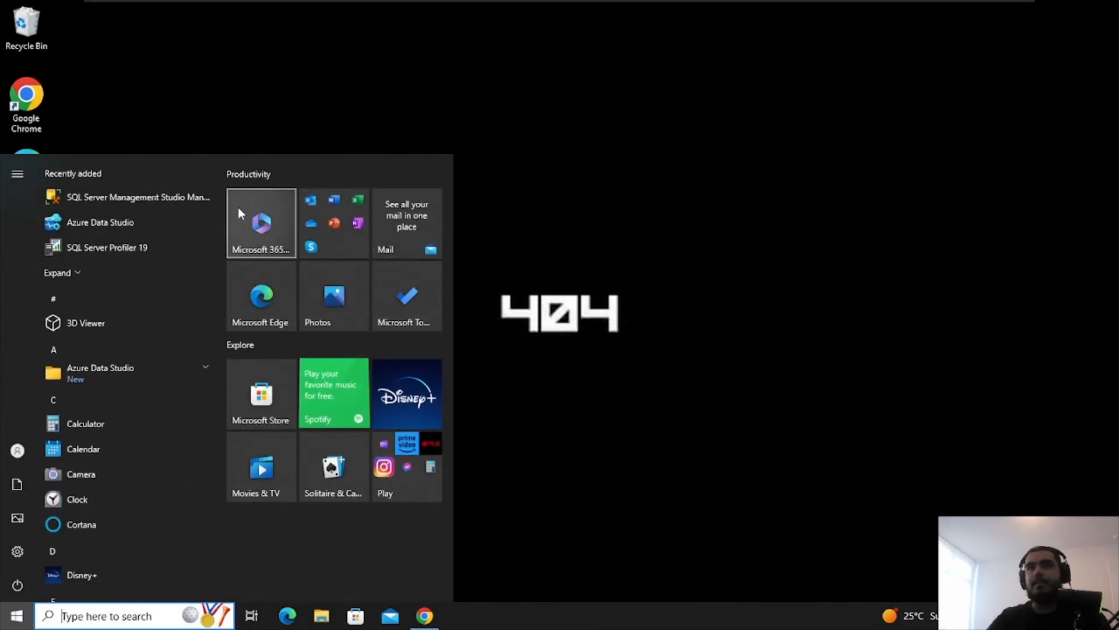
pyautogui.write('s')
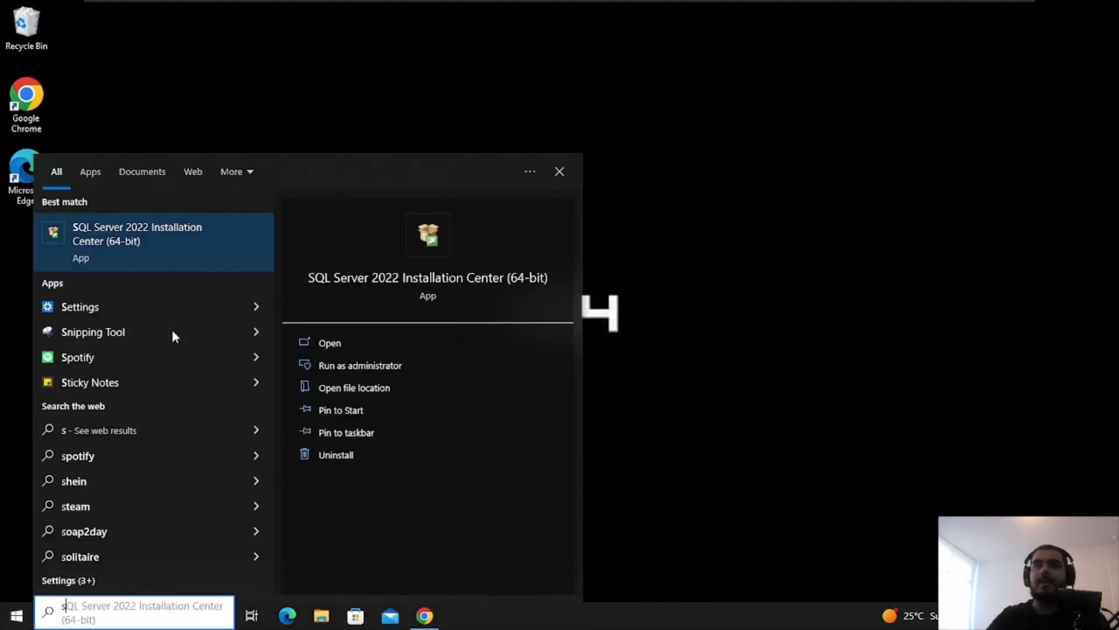
pyautogui.write('erver')
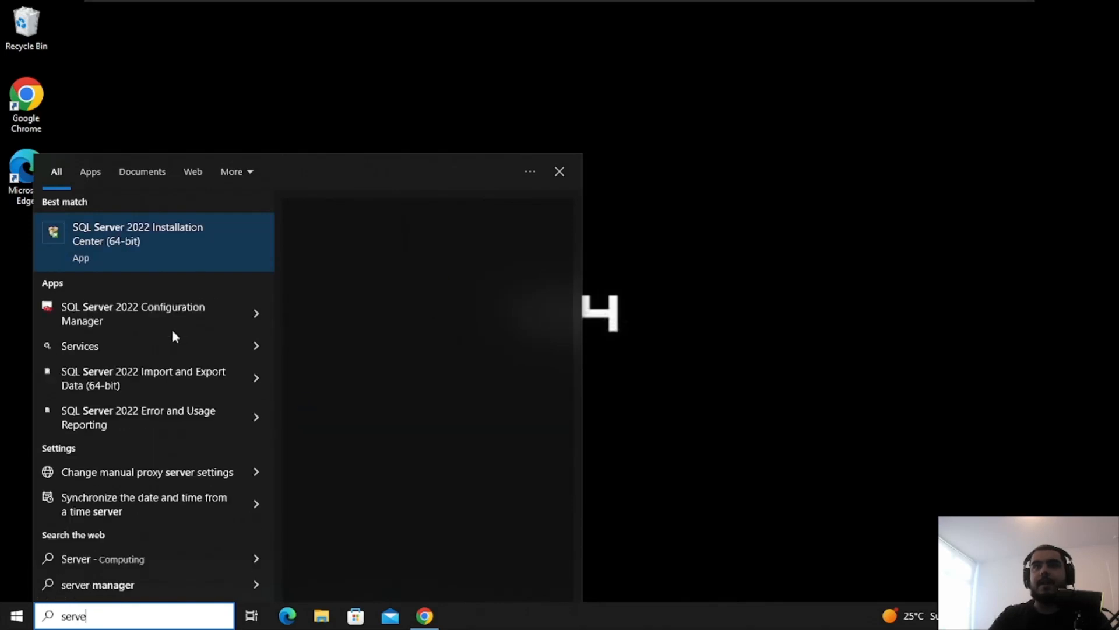
pyautogui.press('BackSpace')
pyautogui.press('BackSpace')
pyautogui.press('BackSpace')
pyautogui.press('BackSpace')
pyautogui.press('BackSpace')
pyautogui.press('BackSpace')
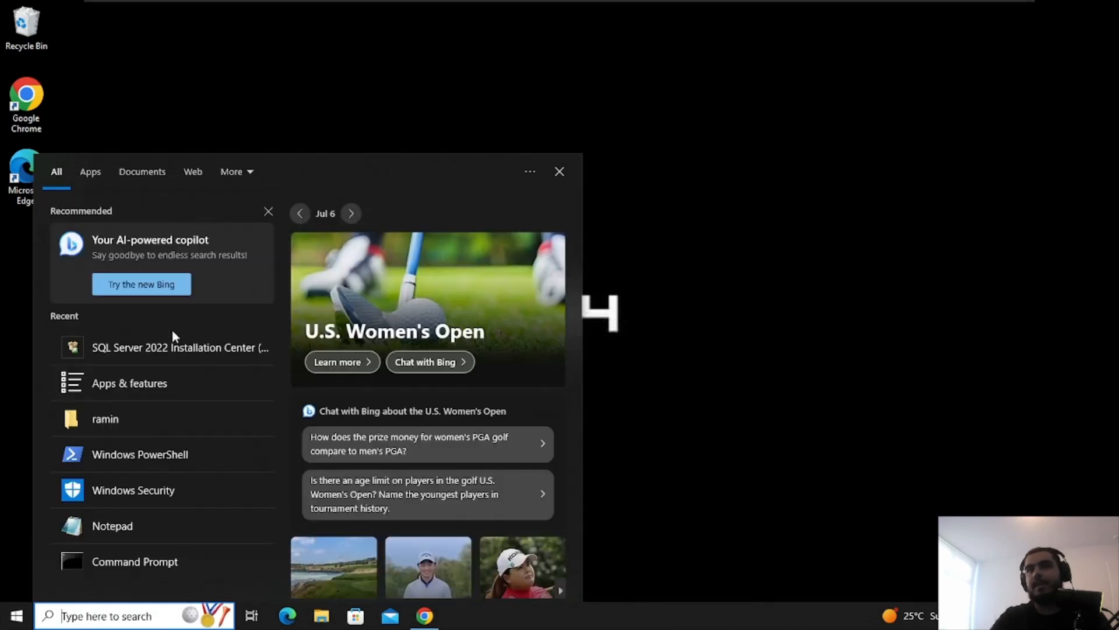
pyautogui.write('sq')
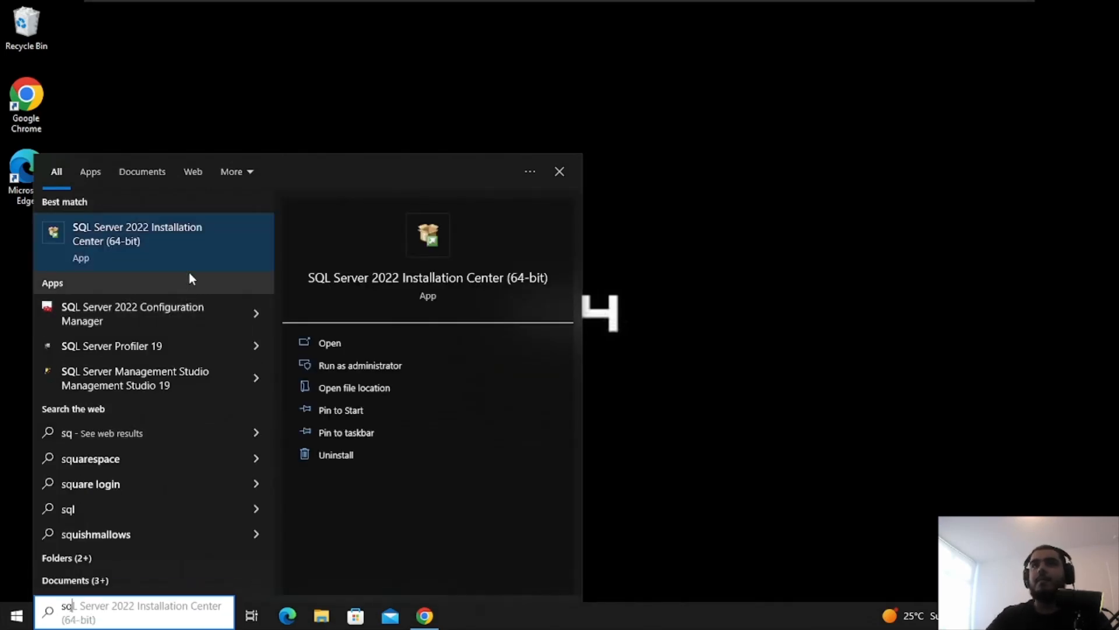
pyautogui.press('Escape')
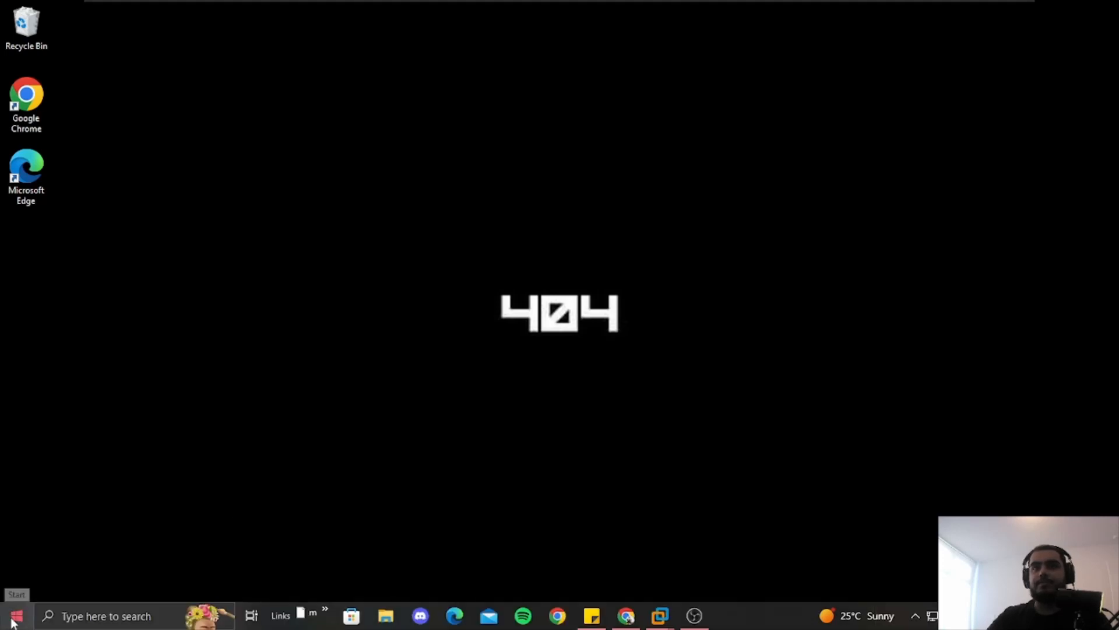
pyautogui.click(17, 616)
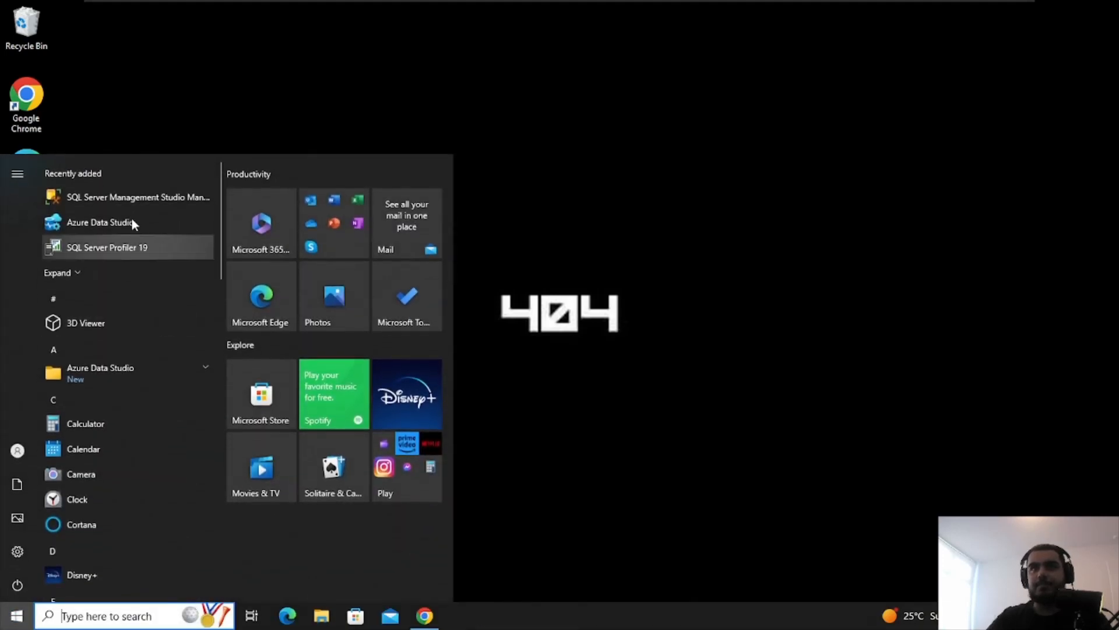
pyautogui.rightClick(134, 200)
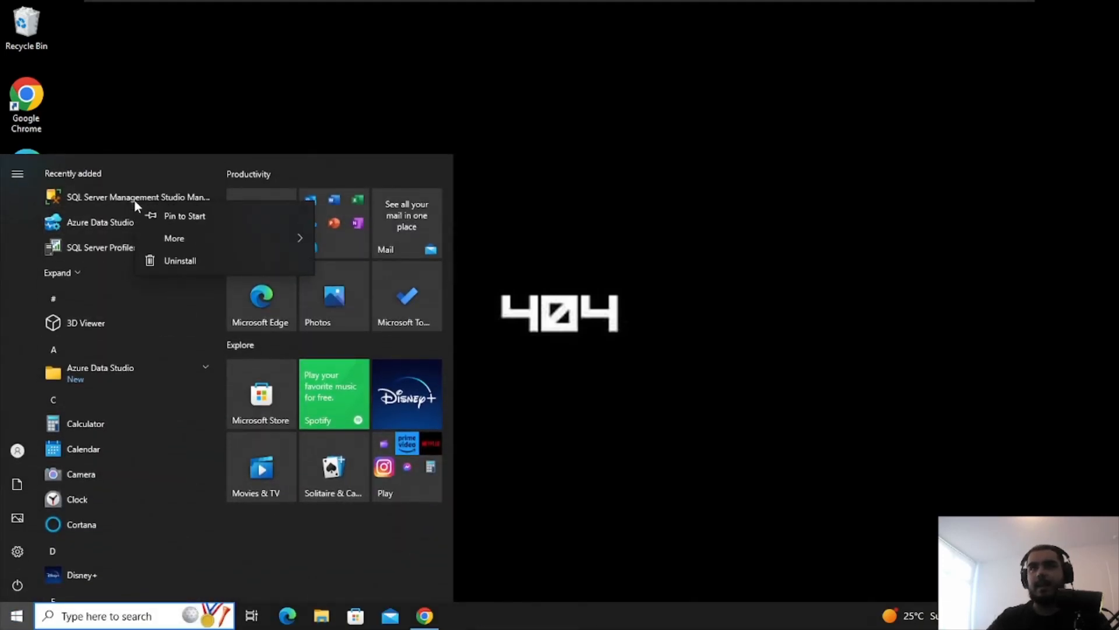
pyautogui.moveTo(244, 239)
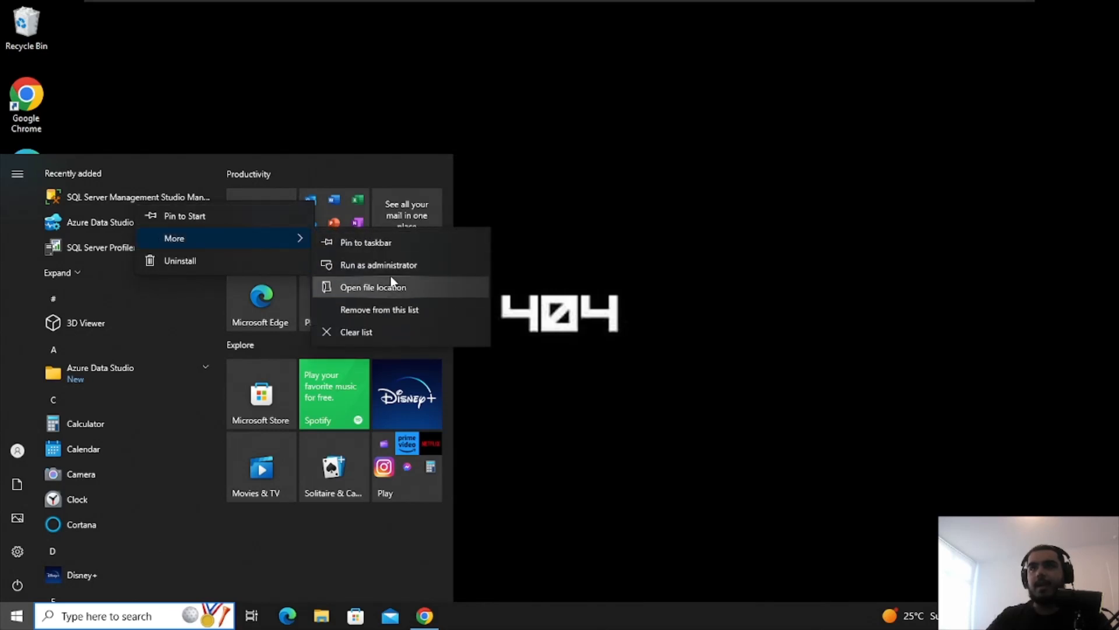
pyautogui.click(392, 285)
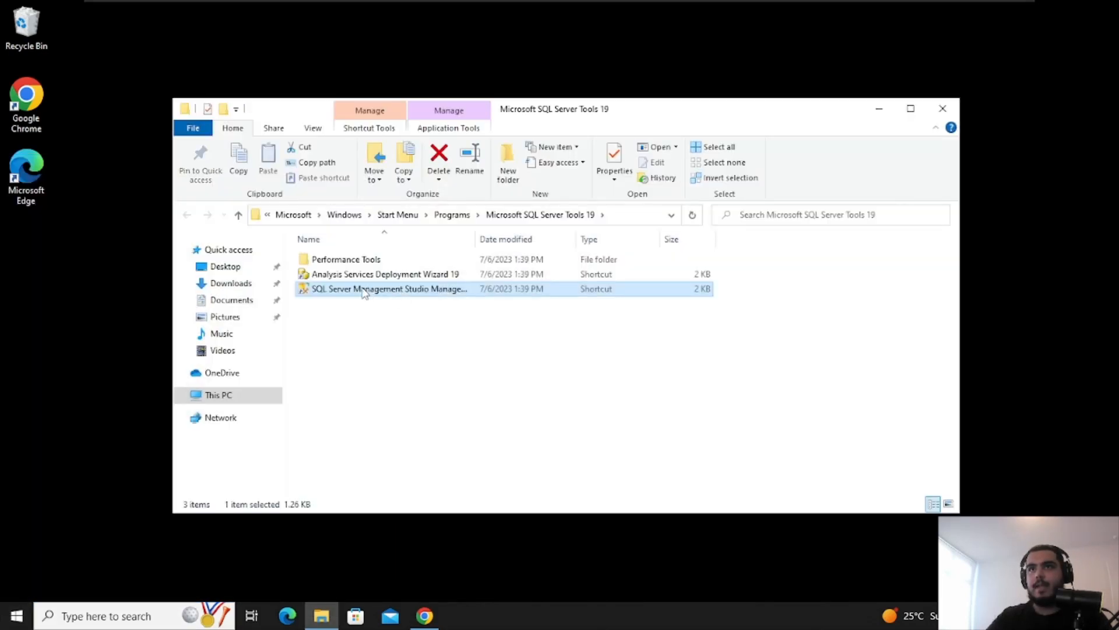
# Drag the SSMS 19 shortcut onto the desktop, just below the Edge icon
pyautogui.moveTo(368, 289); pyautogui.dragTo(83, 424)
pyautogui.click(83, 419)
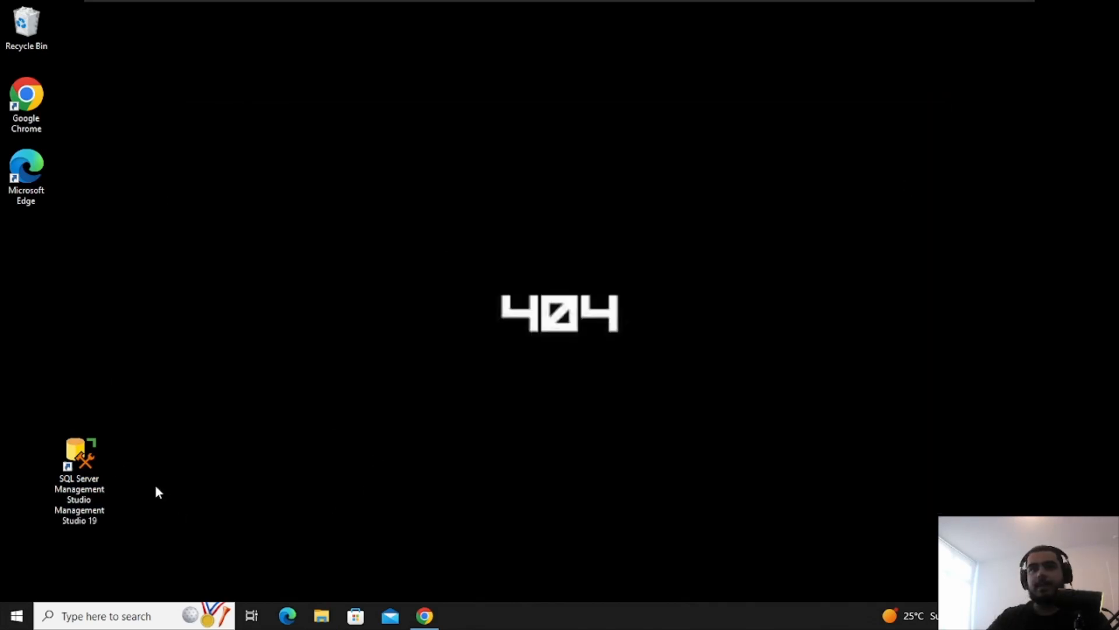
pyautogui.moveTo(82, 457); pyautogui.dragTo(29, 242)
# Launch SSMS from the desktop and confirm Server name offers only <Browse for more...>
pyautogui.doubleClick(37, 247)
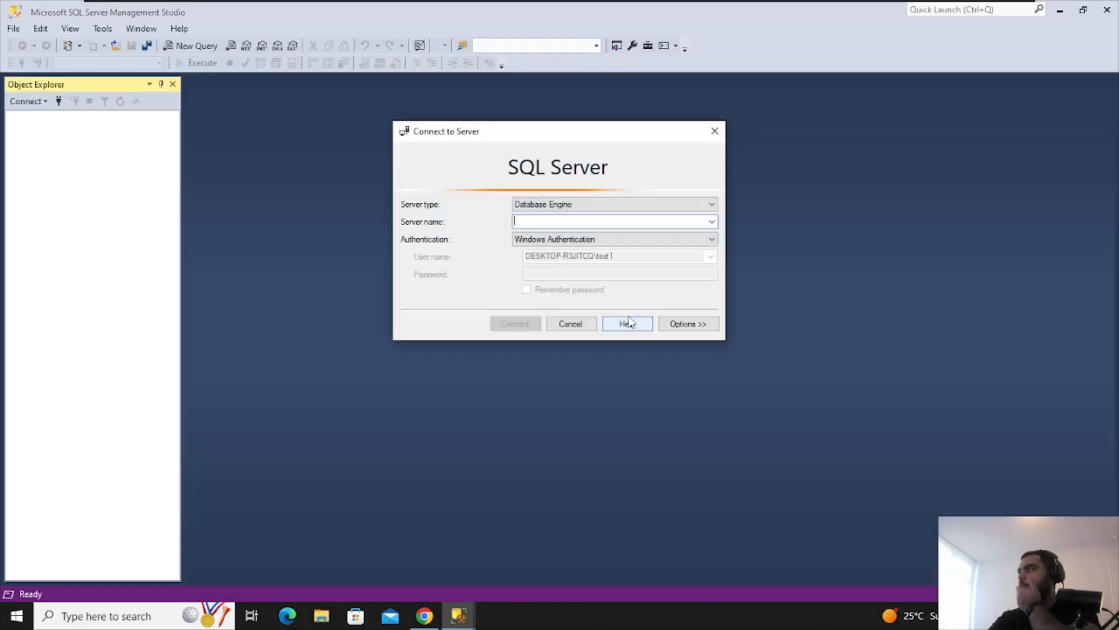
pyautogui.click(711, 222)
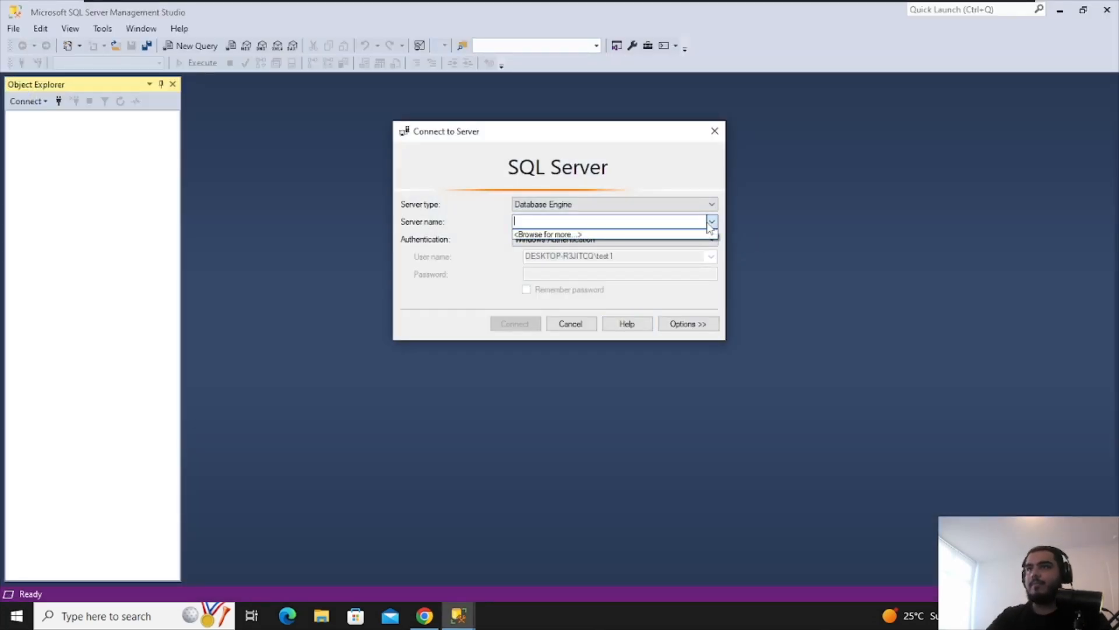
pyautogui.click(643, 226)
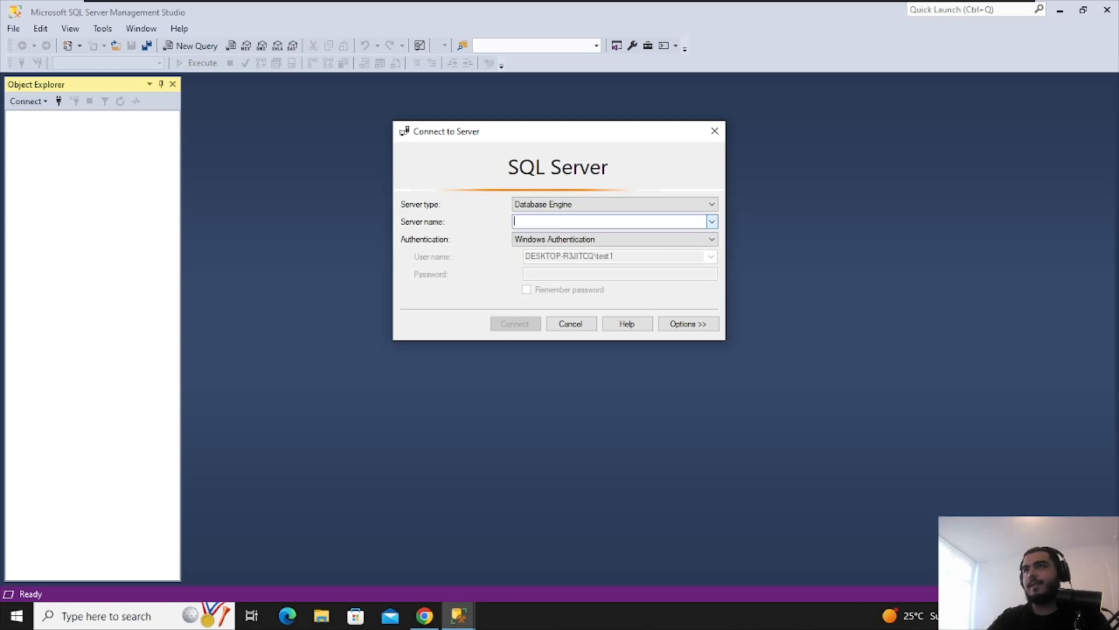
pyautogui.click(712, 224)
pyautogui.click(801, 209)
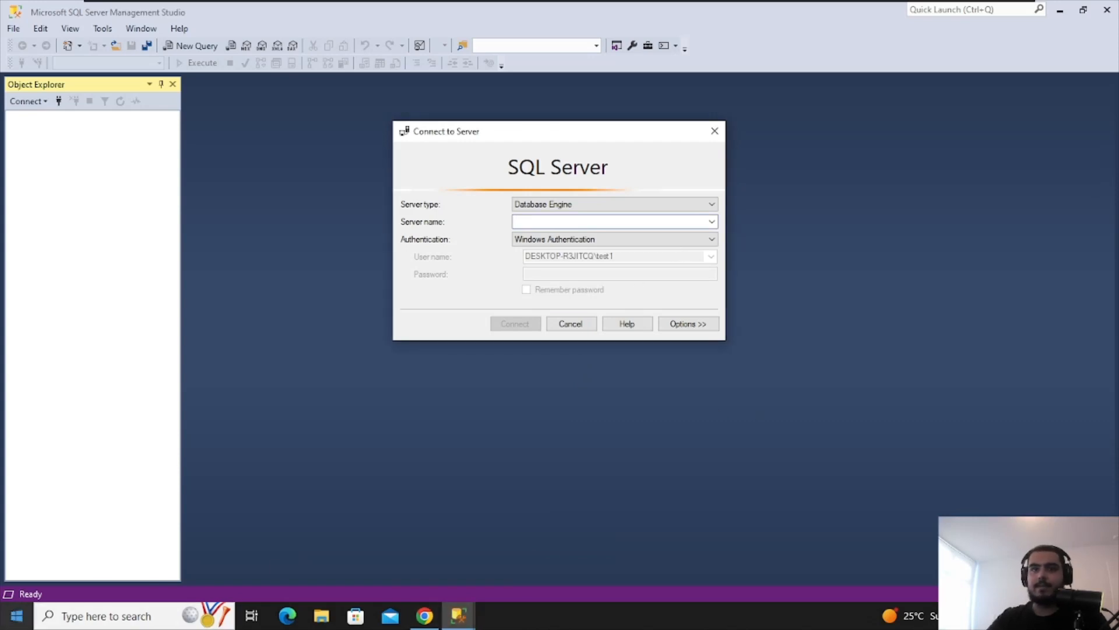
pyautogui.click(16, 616)
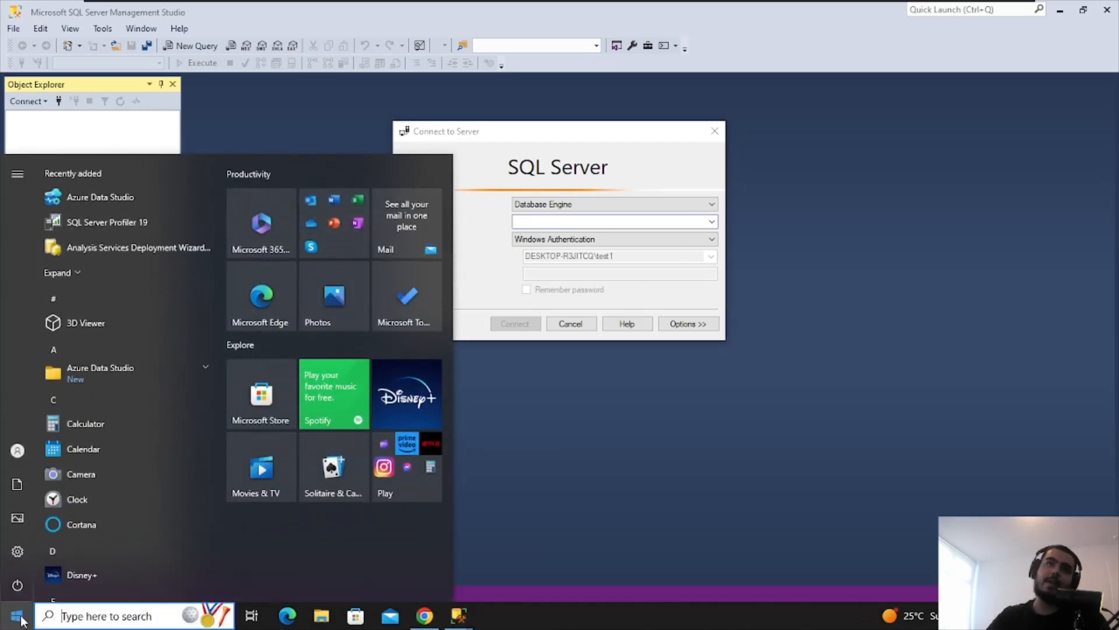
# Run SQL Server 2022 Configuration Manager as administrator and view the SQLEXPRESS service properties
pyautogui.write('sq')
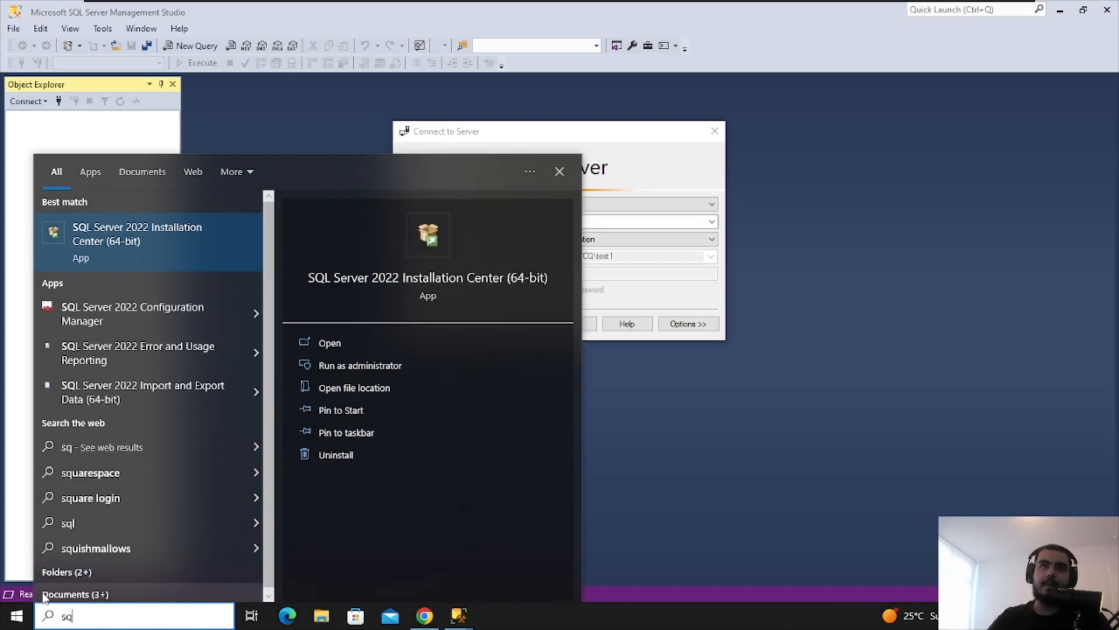
pyautogui.click(64, 317)
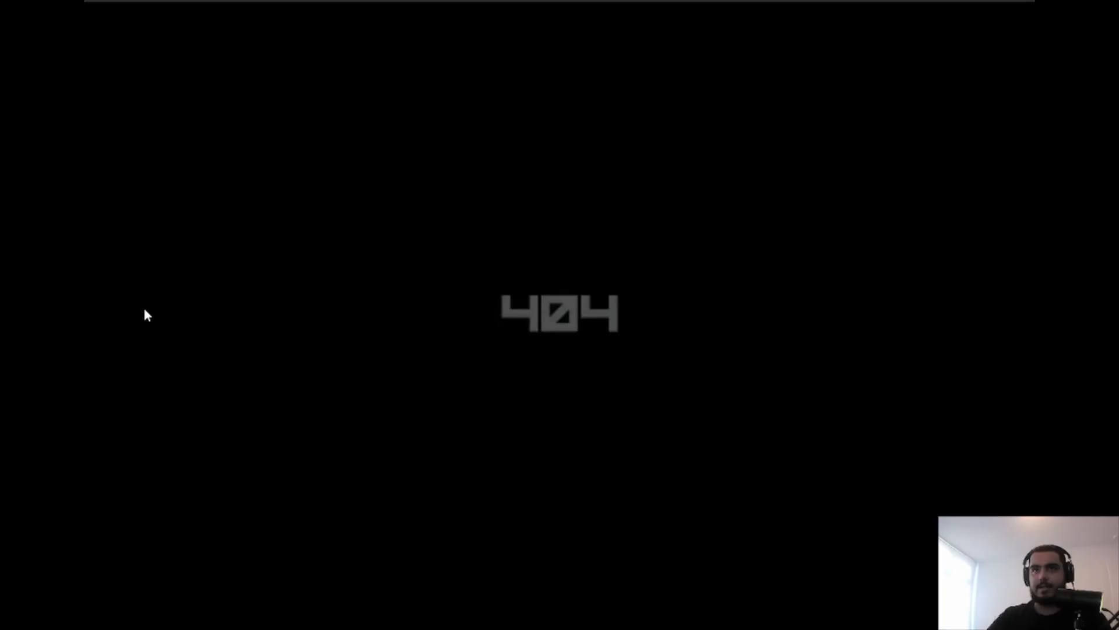
pyautogui.click(526, 395)
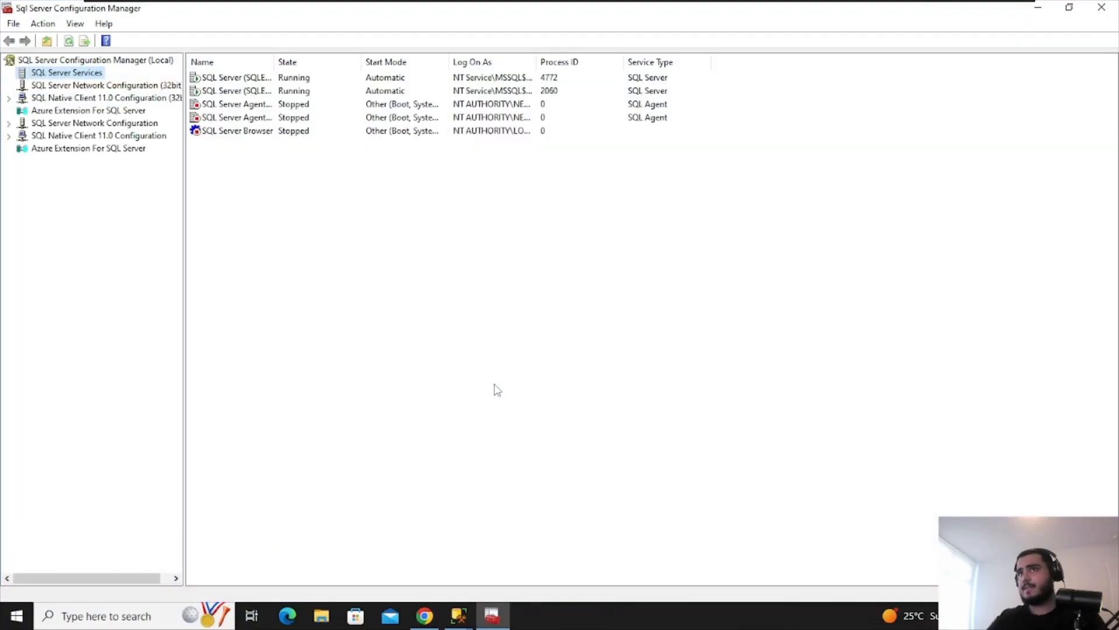
pyautogui.moveTo(338, 8); pyautogui.dragTo(405, 340)
pyautogui.moveTo(380, 385); pyautogui.dragTo(551, 386)
pyautogui.click(371, 401)
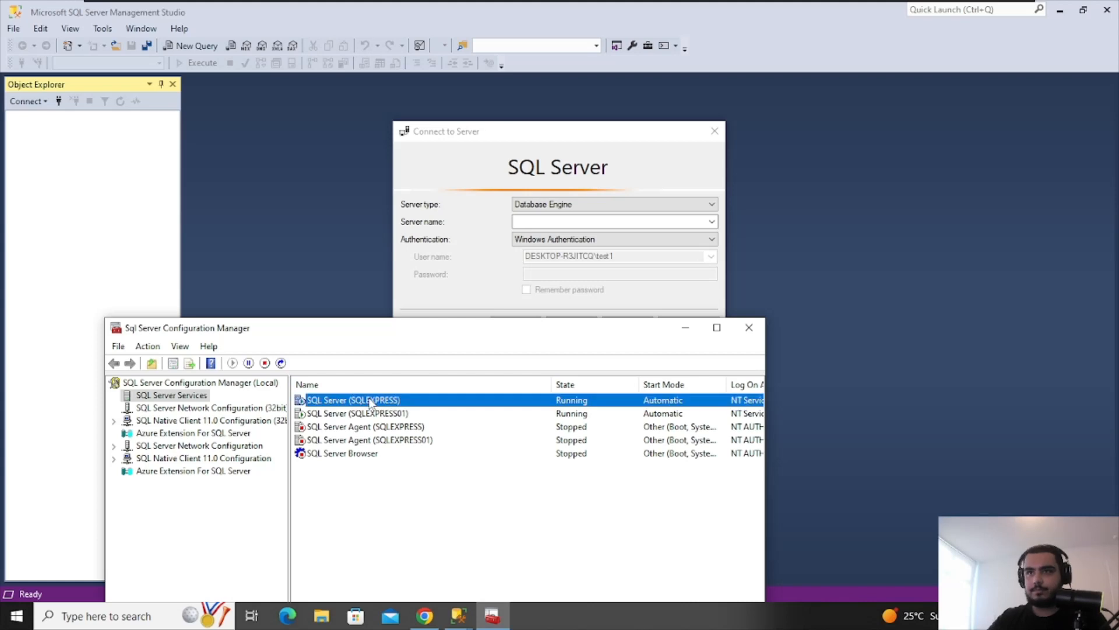
pyautogui.doubleClick(372, 401)
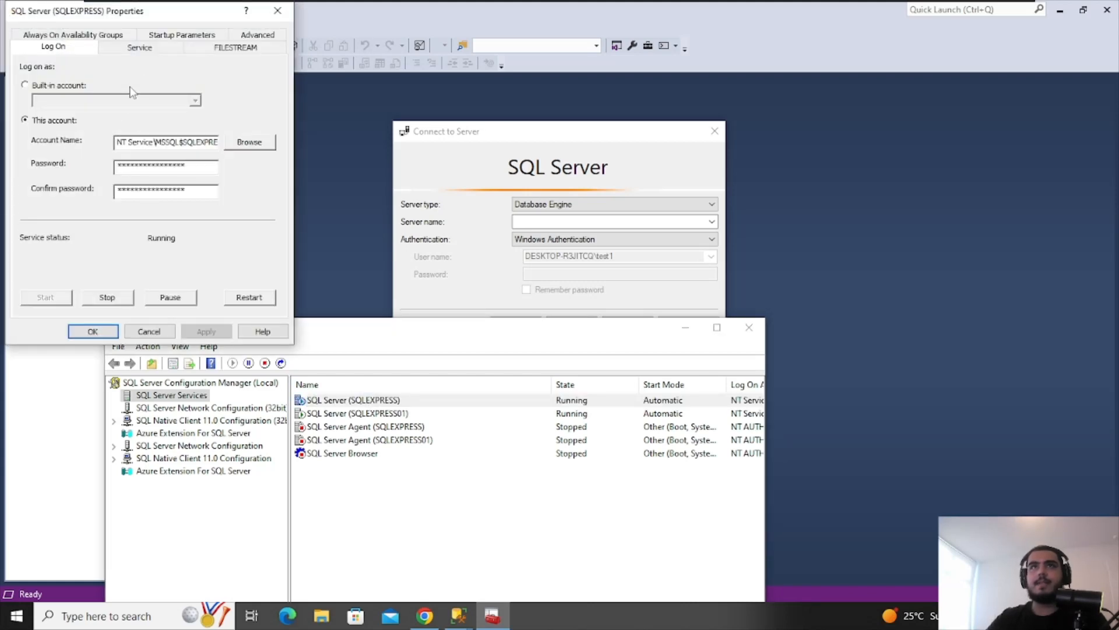
pyautogui.click(278, 11)
# Check the SSMS Database Engine and Windows Authentication connection options, then close Management Studio
pyautogui.click(588, 222)
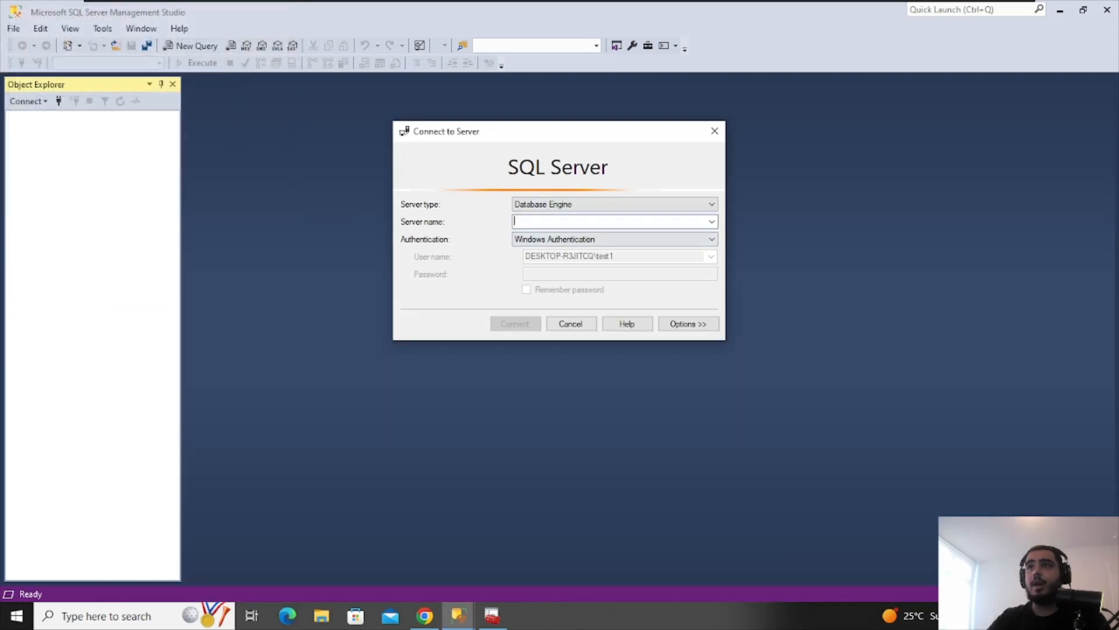
pyautogui.click(710, 239)
pyautogui.click(676, 250)
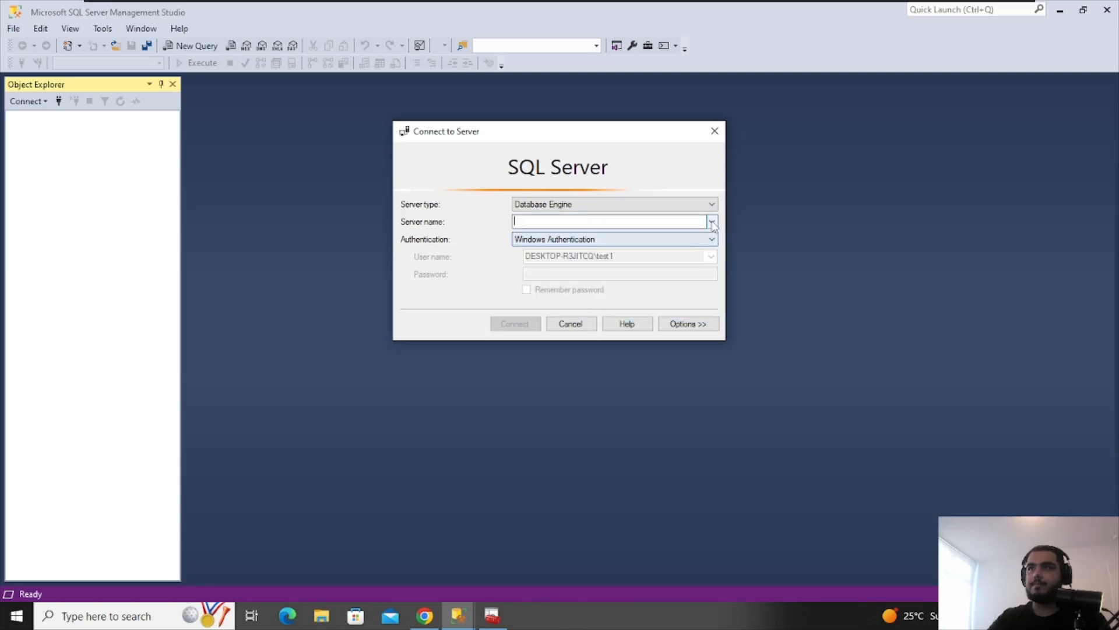
pyautogui.click(712, 221)
pyautogui.click(657, 221)
pyautogui.click(669, 205)
pyautogui.click(753, 216)
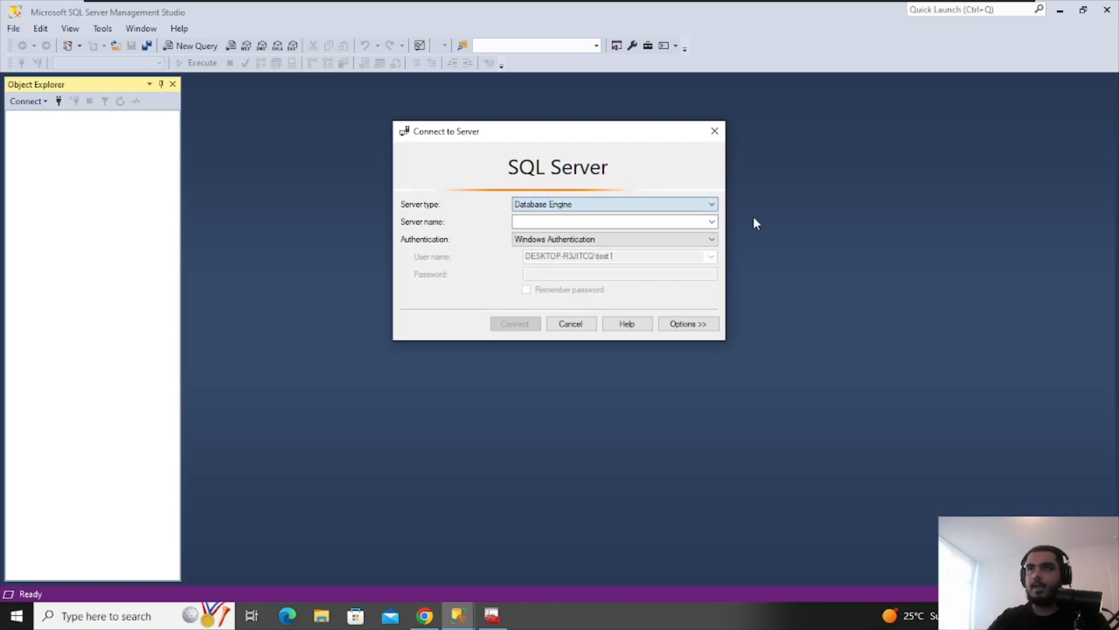
pyautogui.click(715, 132)
pyautogui.click(1110, 9)
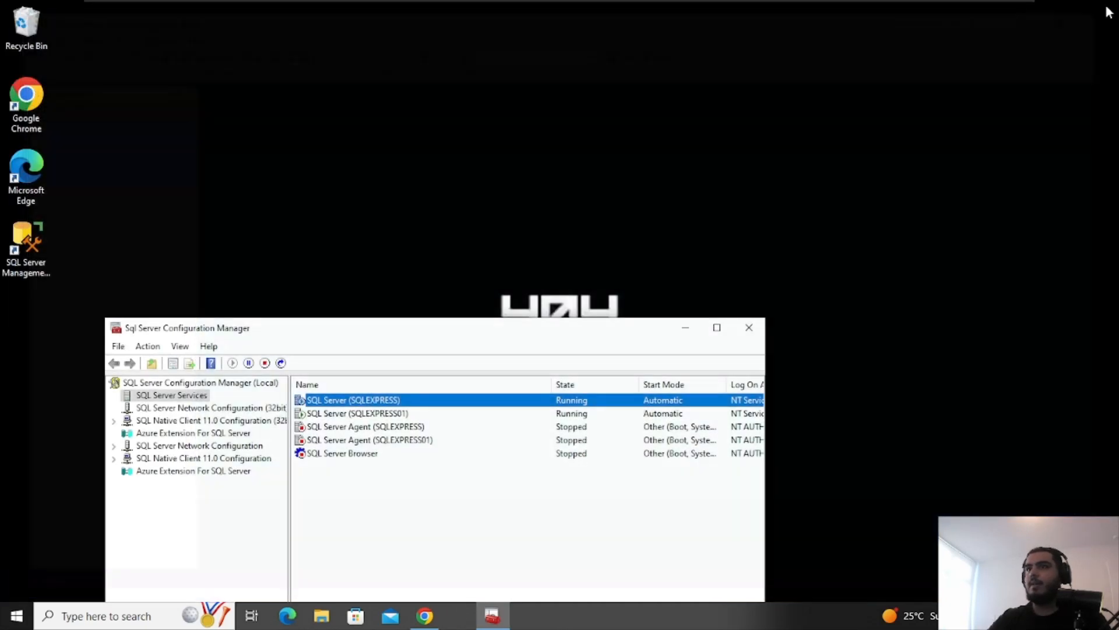
# Review the action menus for the SQLEXPRESS, Agent and Browser services, then relaunch Management Studio
pyautogui.rightClick(389, 402)
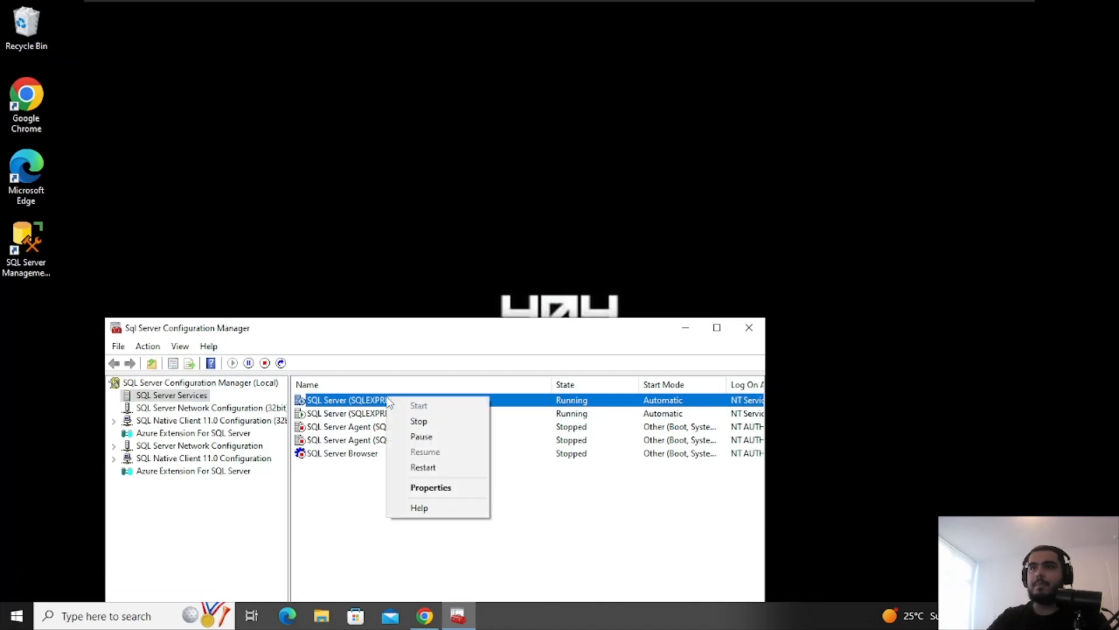
pyautogui.click(581, 502)
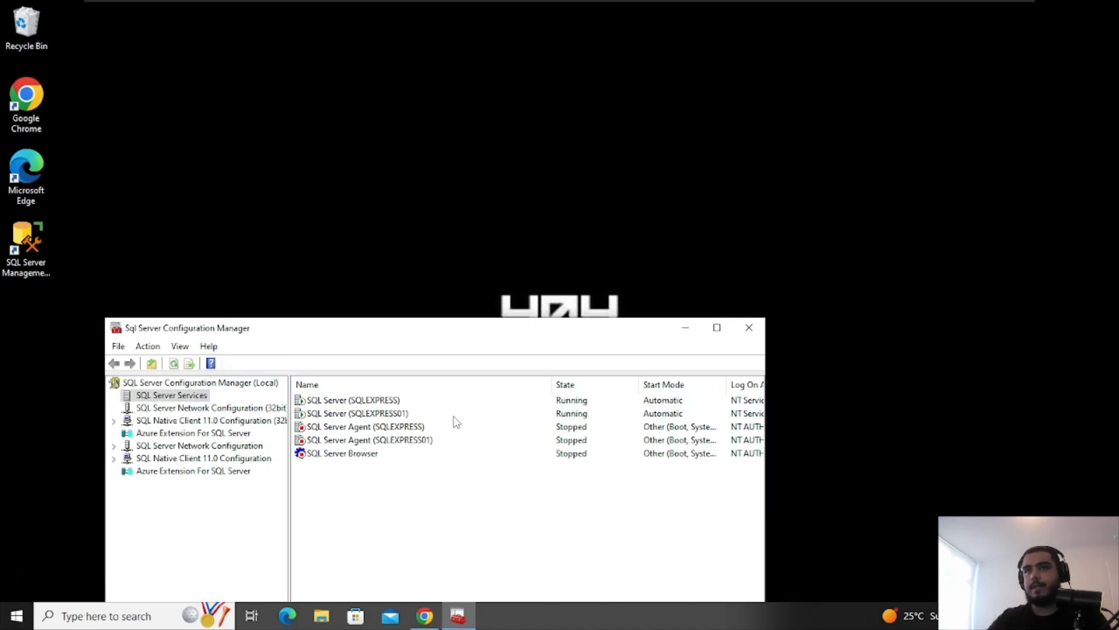
pyautogui.rightClick(378, 426)
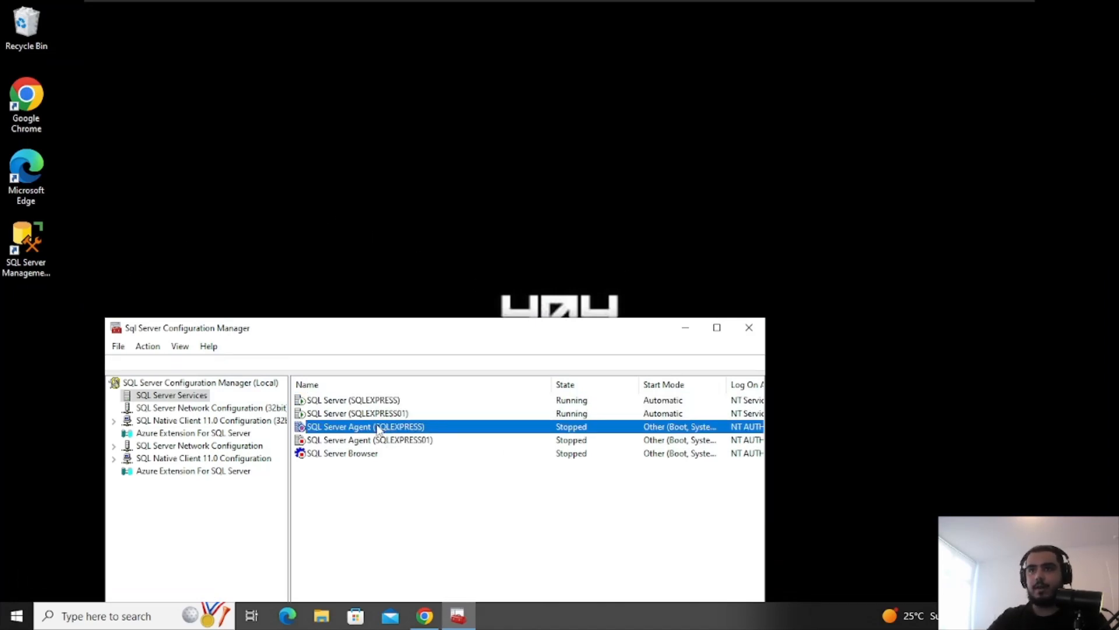
pyautogui.click(547, 490)
pyautogui.rightClick(363, 459)
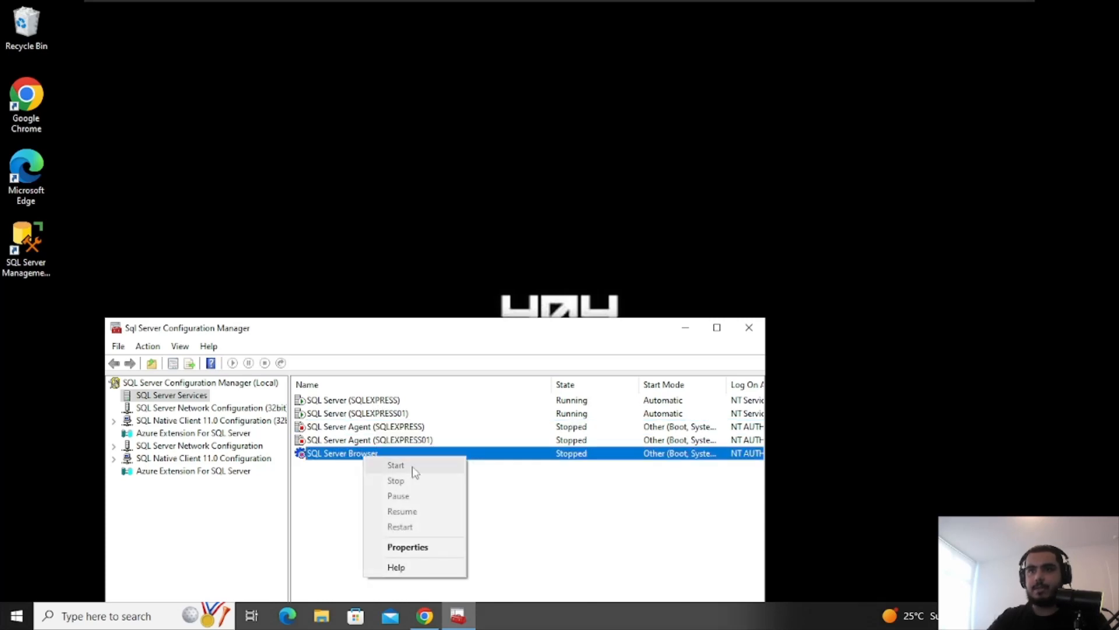
pyautogui.click(566, 486)
pyautogui.rightClick(442, 441)
pyautogui.click(560, 497)
pyautogui.doubleClick(34, 254)
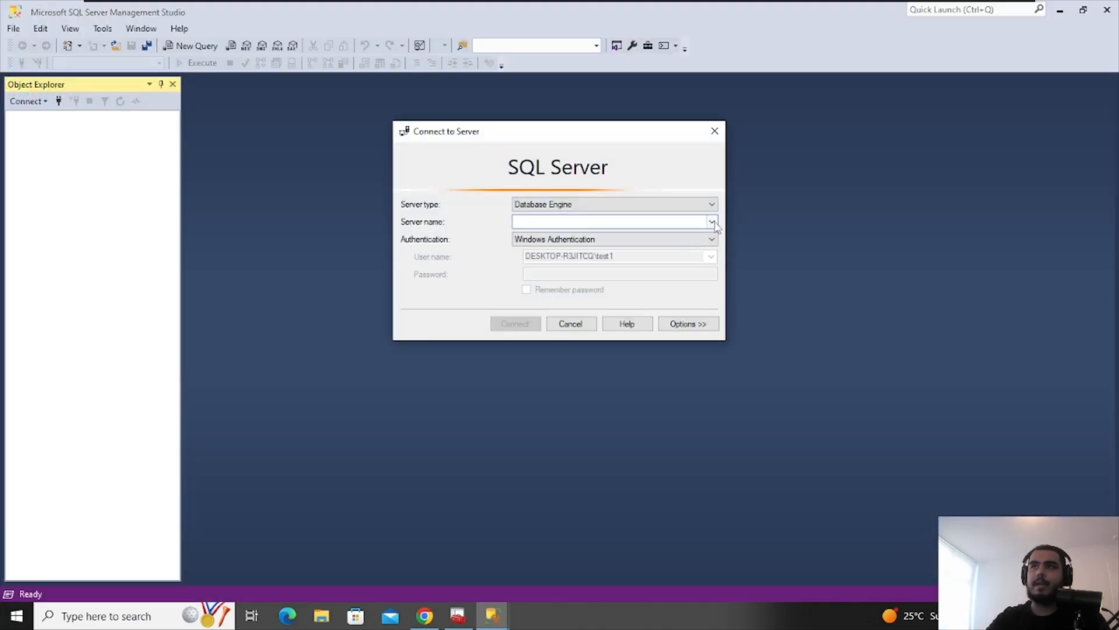
# Browse local and network servers in Browse for Servers, then close it without choosing
pyautogui.click(712, 222)
pyautogui.click(671, 233)
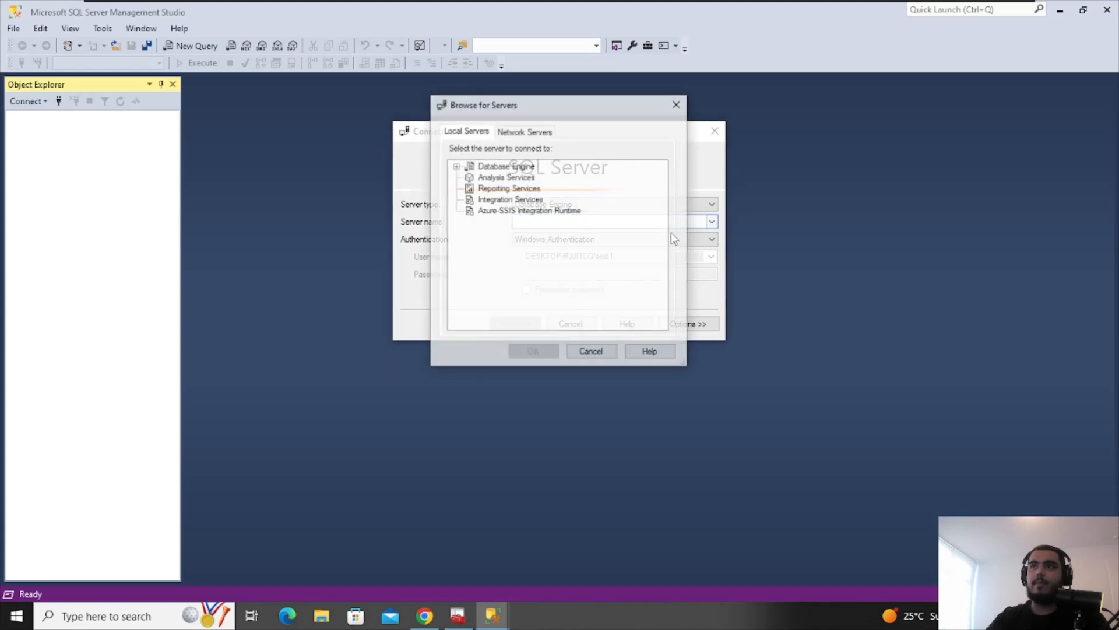
pyautogui.click(506, 132)
pyautogui.click(466, 131)
pyautogui.click(471, 189)
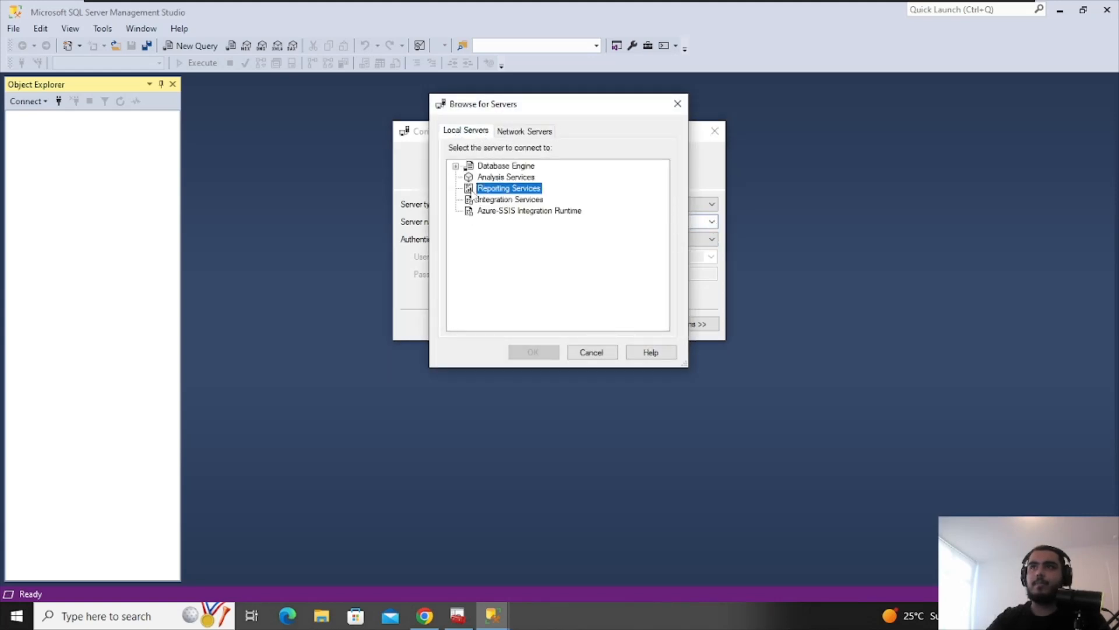
pyautogui.click(479, 212)
pyautogui.click(506, 165)
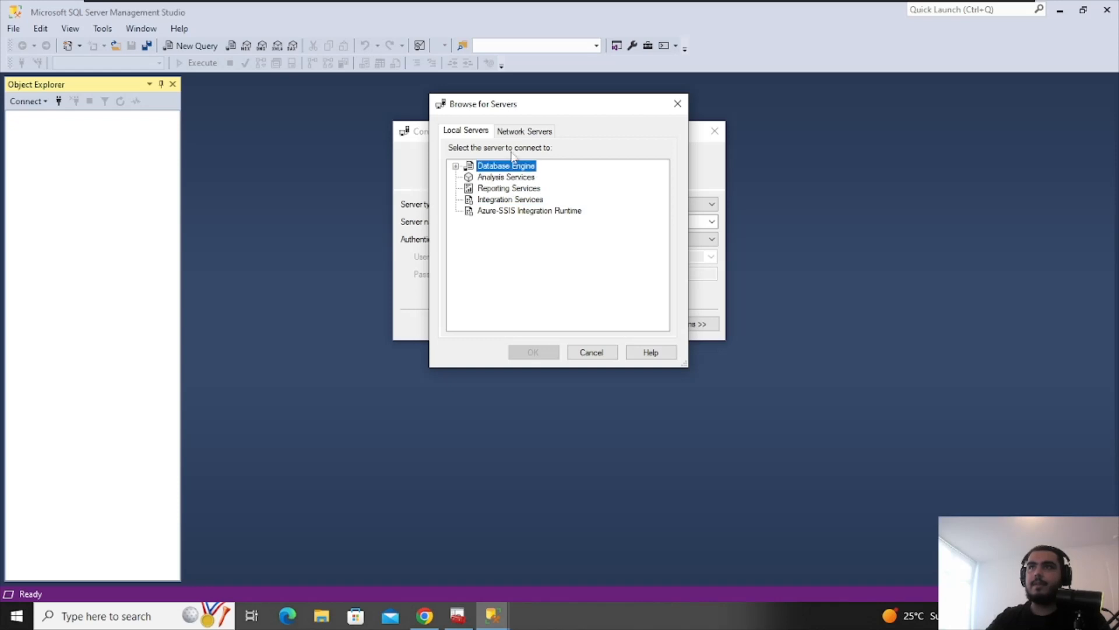
pyautogui.click(524, 132)
pyautogui.click(677, 104)
# Copy the SQLEXPRESS service account name, paste 'NT Service\MSSQL$SQLEXPRESS' as server name, and connect
pyautogui.click(459, 615)
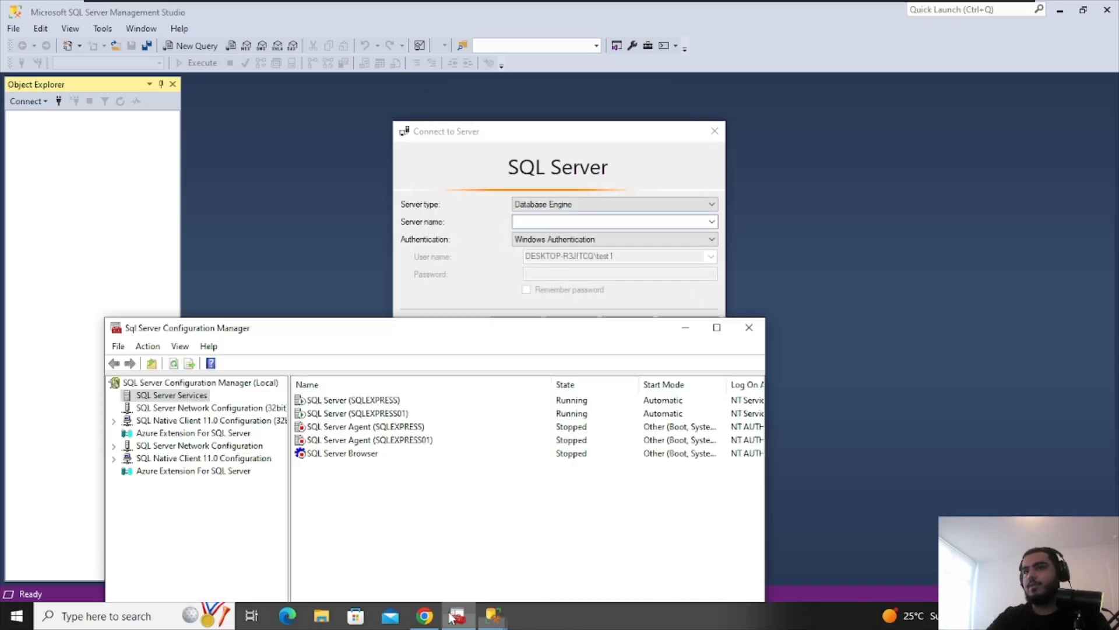
pyautogui.click(201, 408)
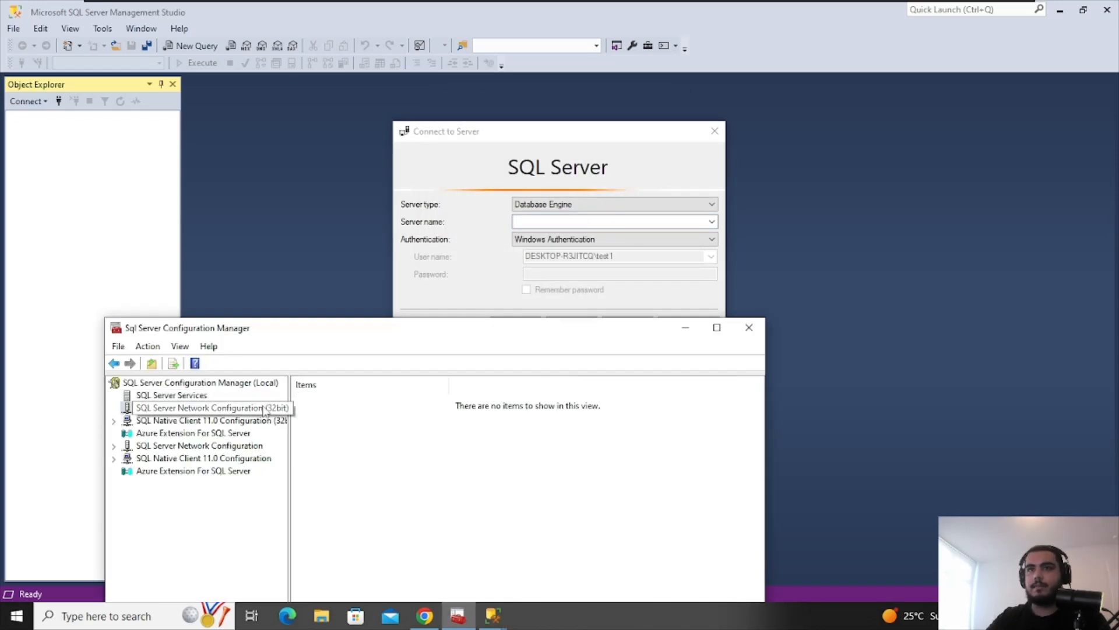
pyautogui.click(182, 383)
pyautogui.click(197, 397)
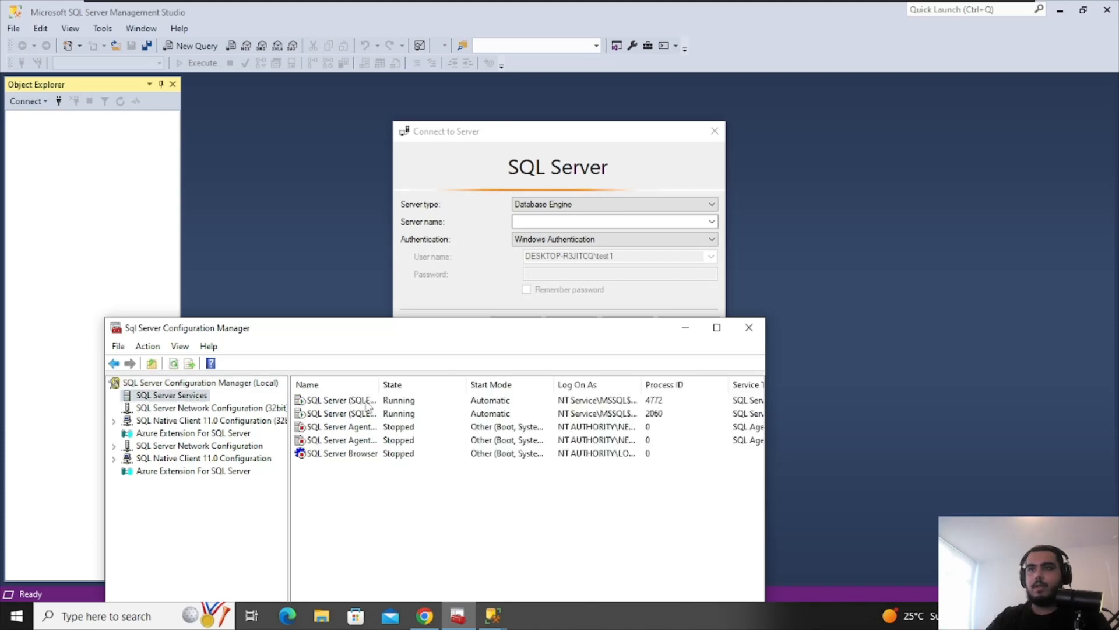
pyautogui.doubleClick(367, 402)
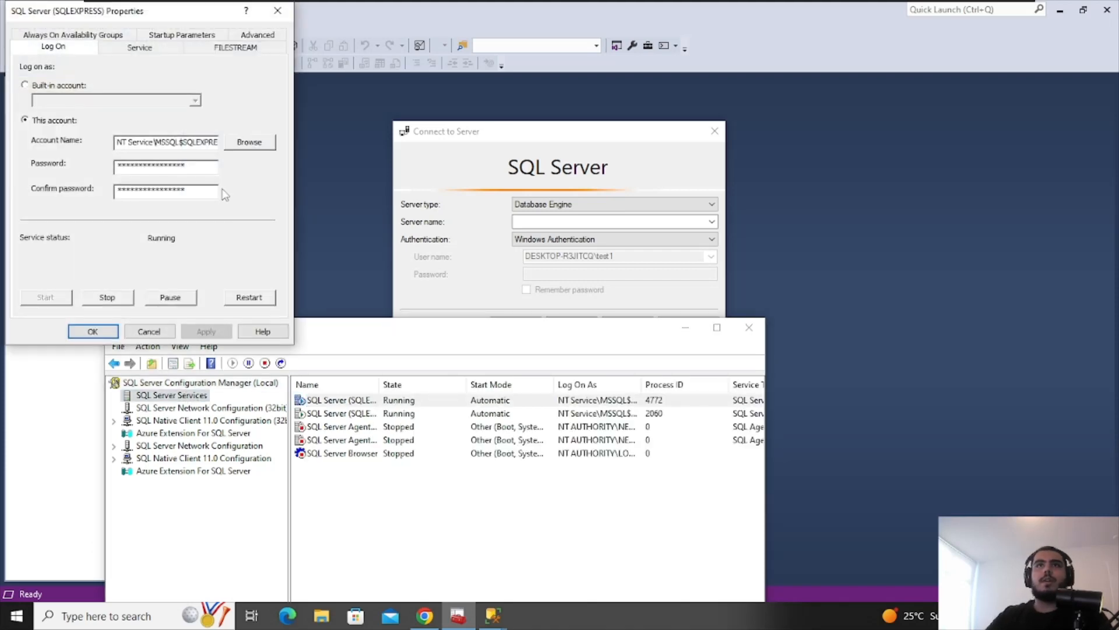
pyautogui.moveTo(117, 142); pyautogui.dragTo(219, 143)
pyautogui.hotkey('ctrl', 'c')
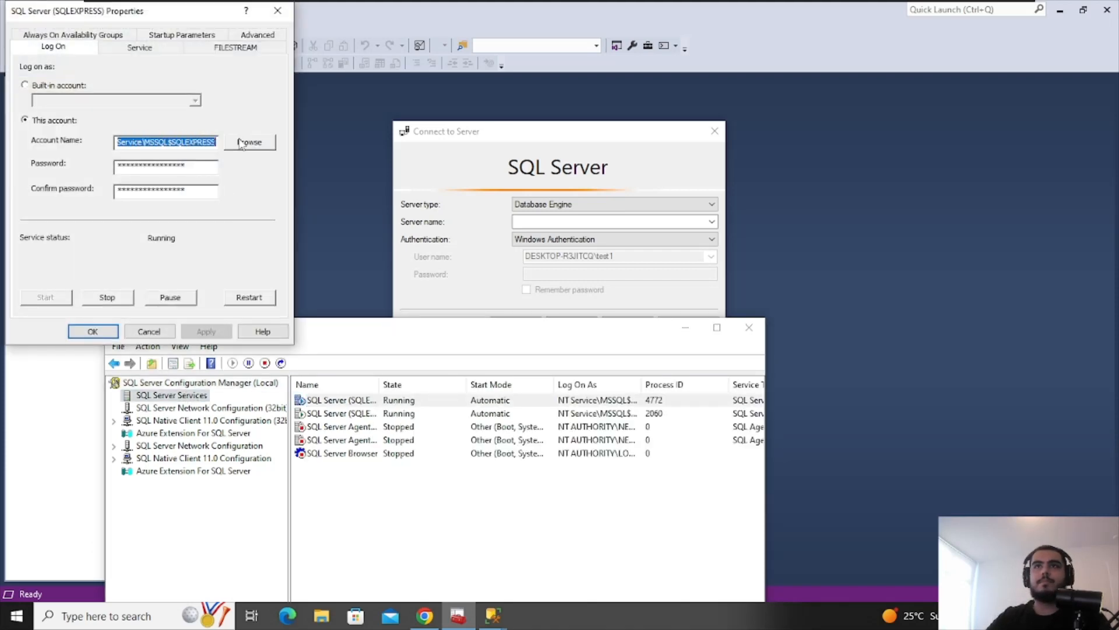
pyautogui.click(533, 222)
pyautogui.hotkey('ctrl', 'v')
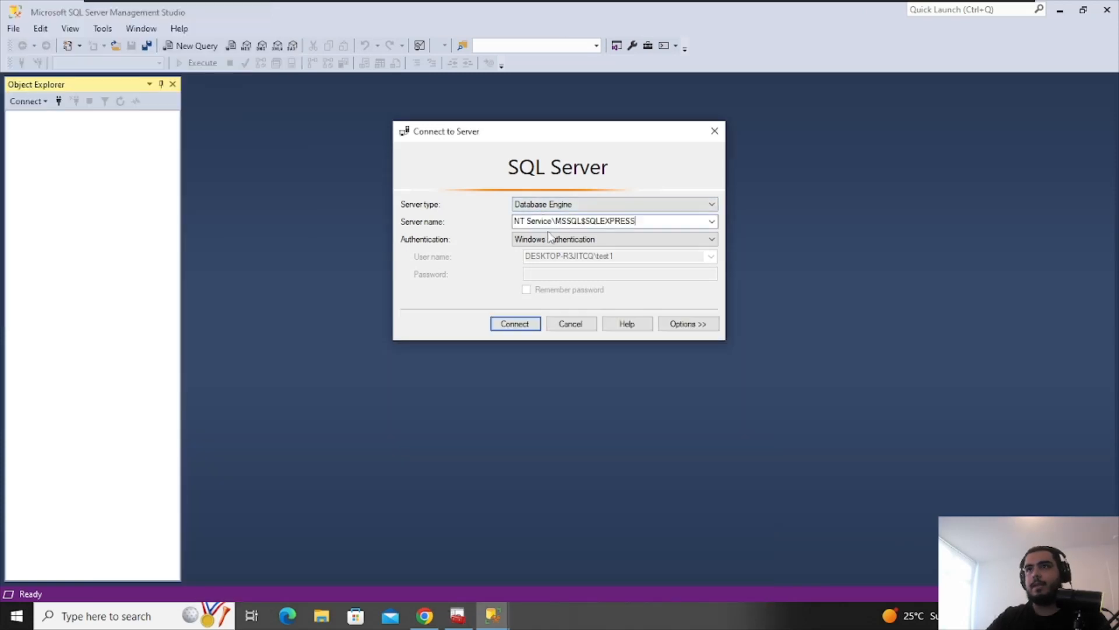
pyautogui.click(516, 323)
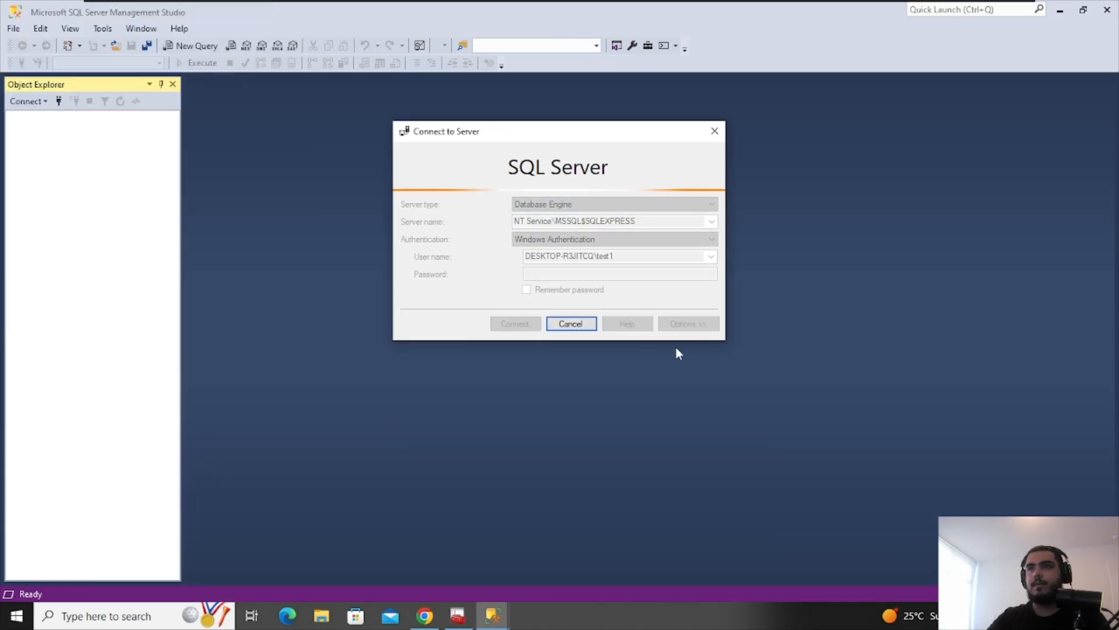
# Widen the State column and browse the 32-bit client nodes back to SQL Server Services
pyautogui.click(458, 616)
pyautogui.click(500, 506)
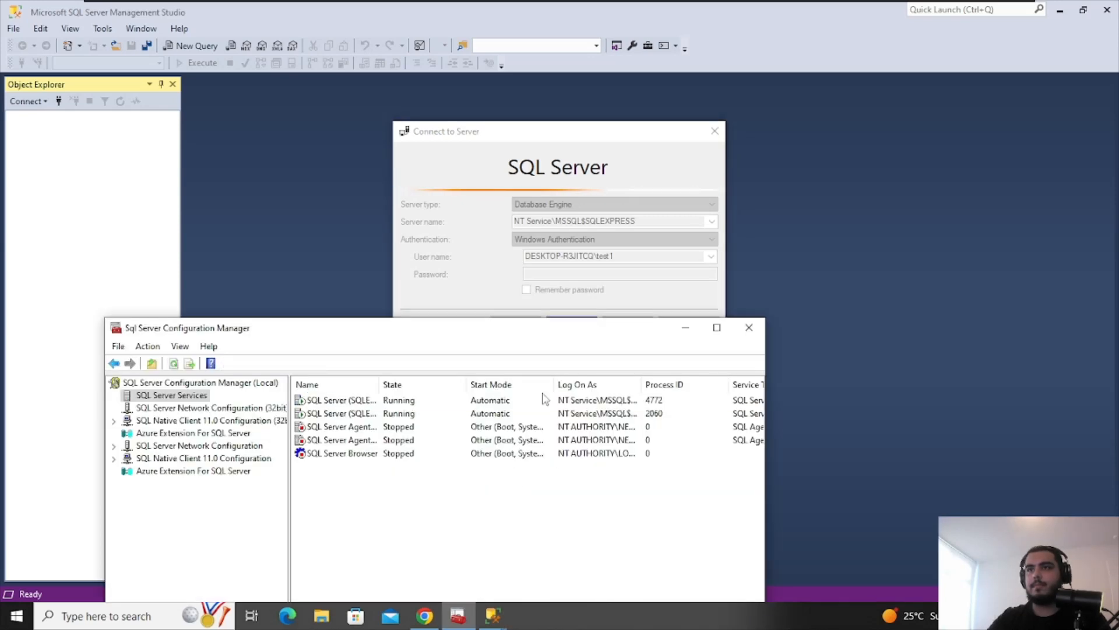
pyautogui.moveTo(467, 381); pyautogui.dragTo(537, 381)
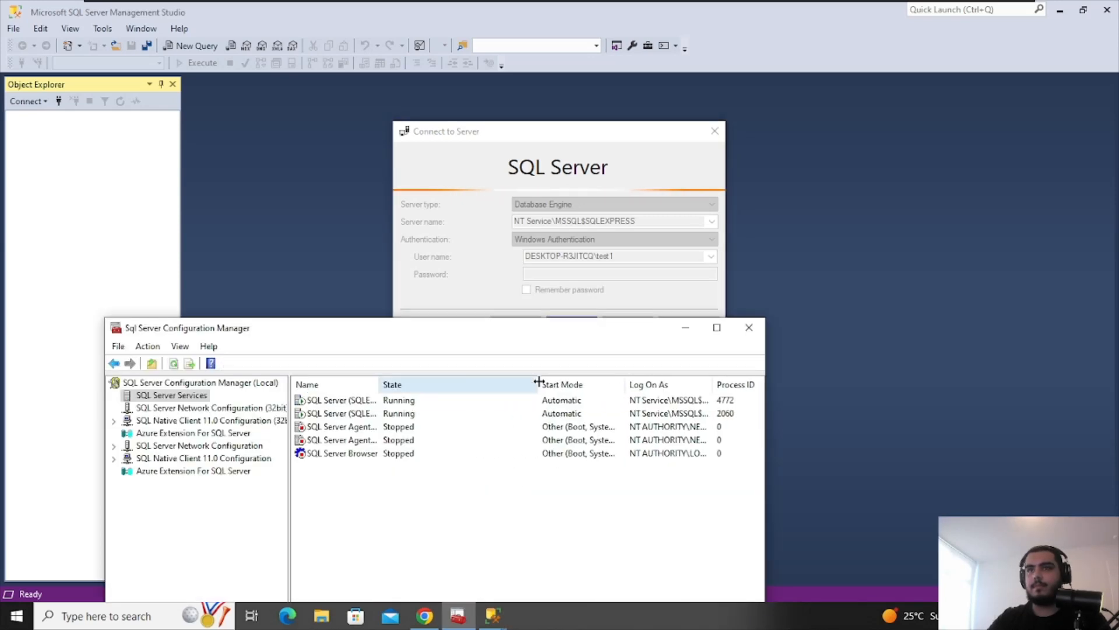
pyautogui.moveTo(475, 337); pyautogui.dragTo(693, 348)
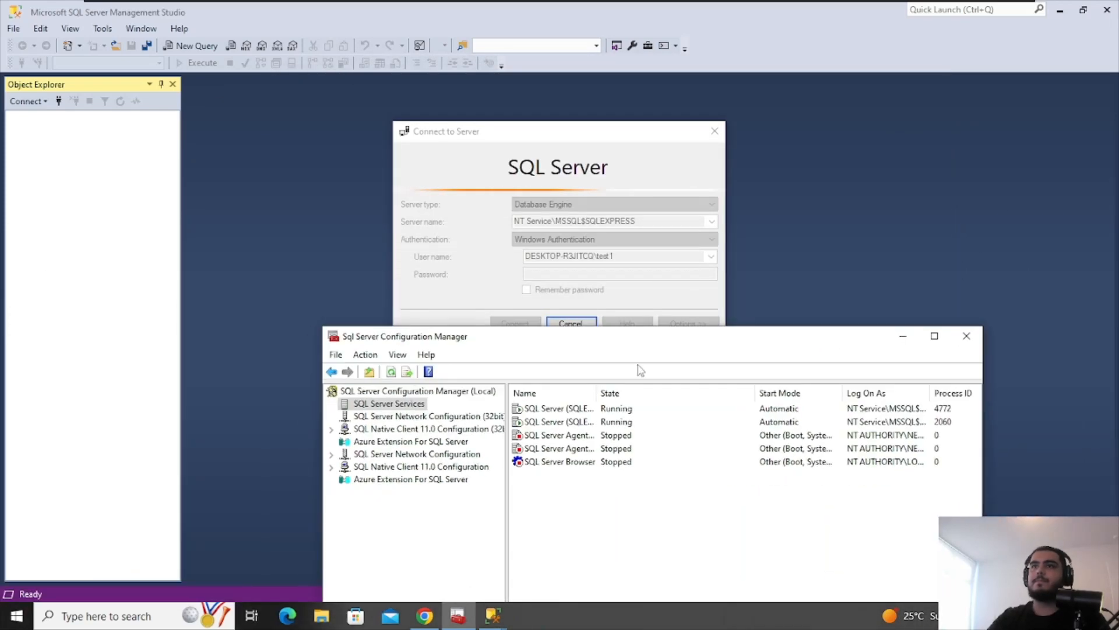
pyautogui.click(404, 416)
pyautogui.click(336, 431)
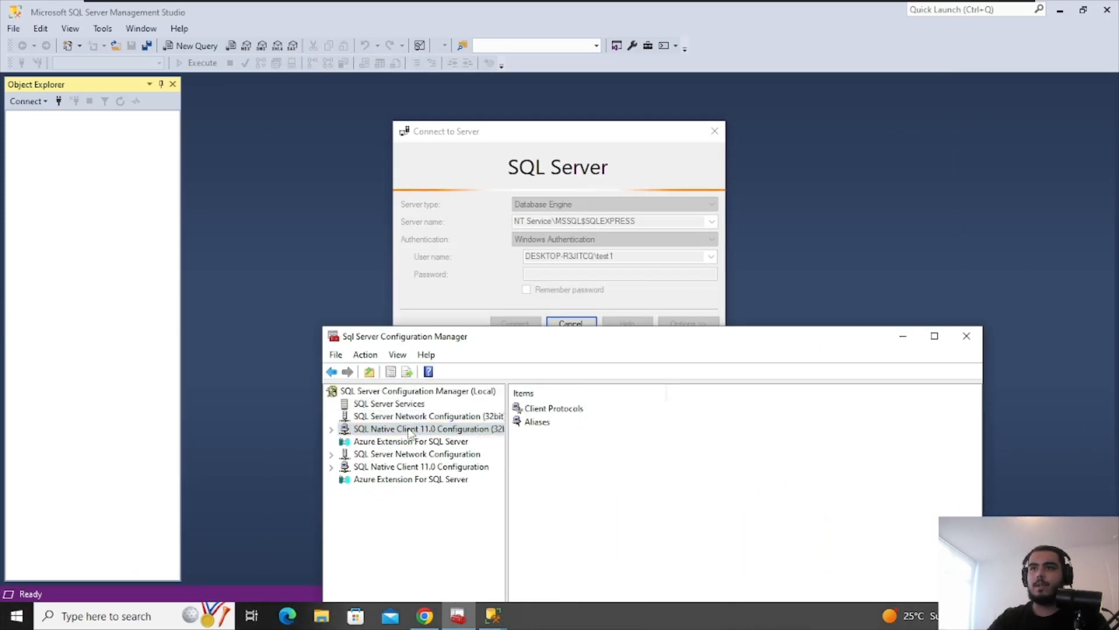
pyautogui.click(331, 430)
pyautogui.click(332, 430)
pyautogui.click(373, 404)
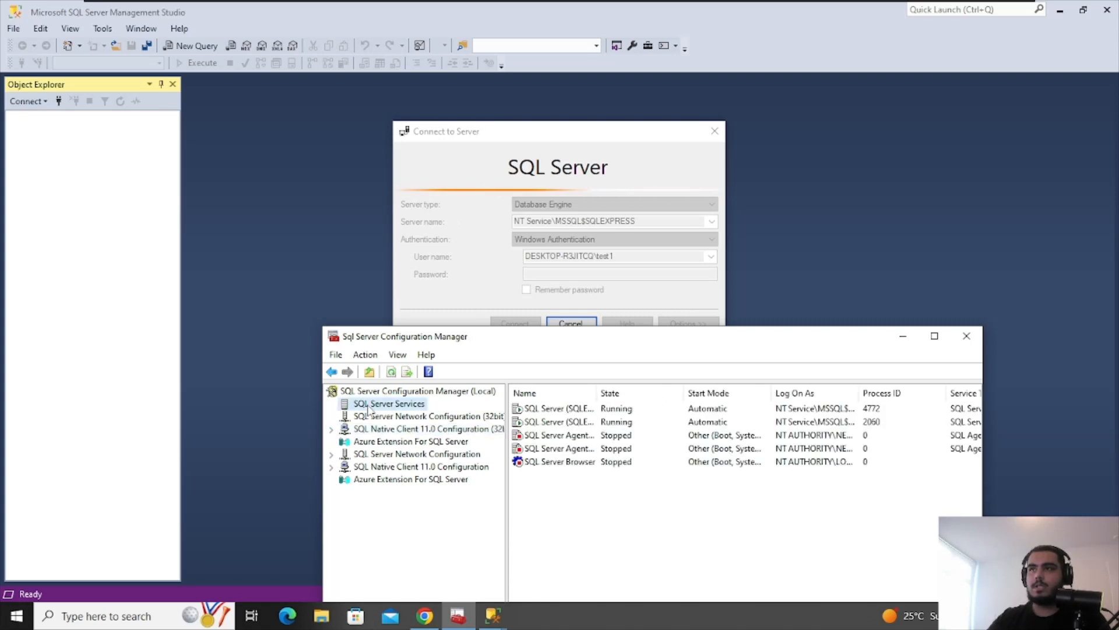
pyautogui.moveTo(853, 341); pyautogui.dragTo(1116, 168)
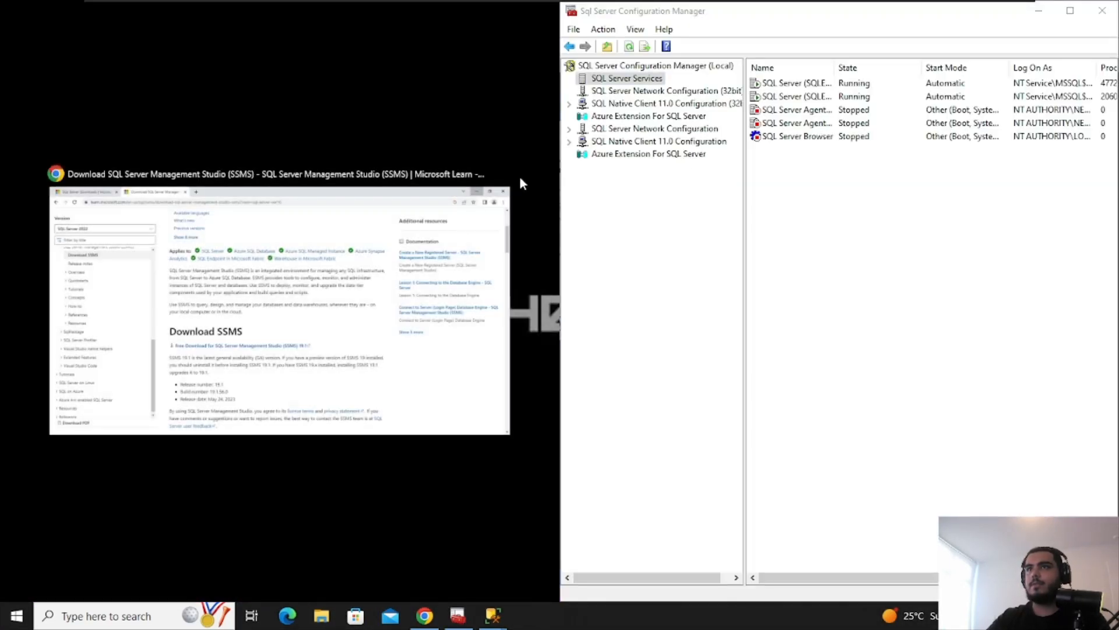
# Reopen the SQL Server (SQLEXPRESS) properties to check Log On, and dismiss connection error 26
pyautogui.click(461, 158)
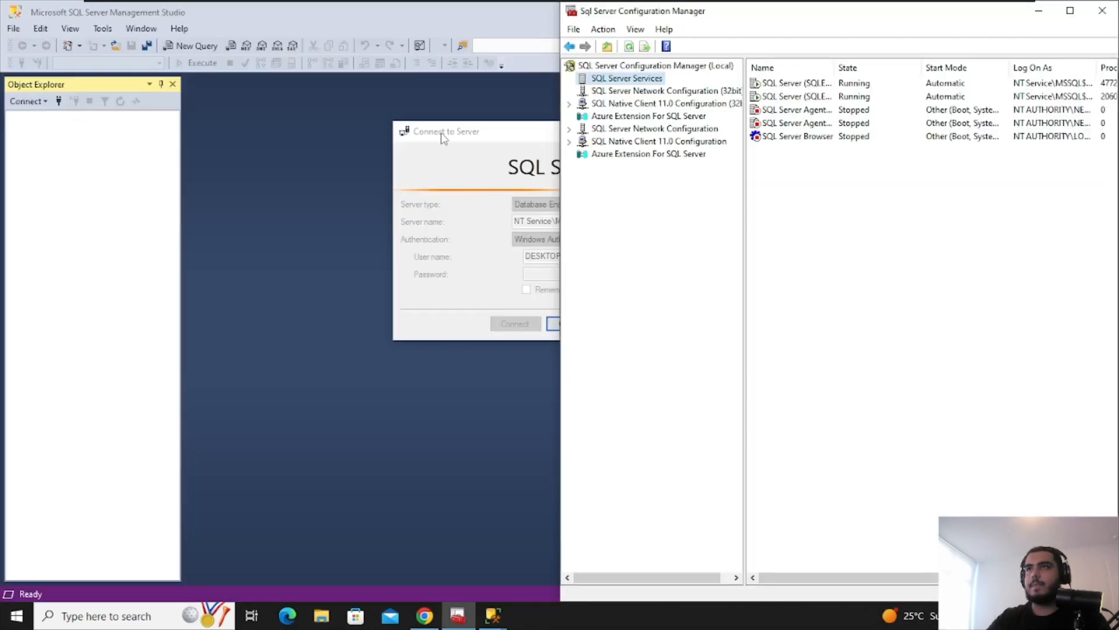
pyautogui.moveTo(443, 137); pyautogui.dragTo(233, 172)
pyautogui.click(458, 616)
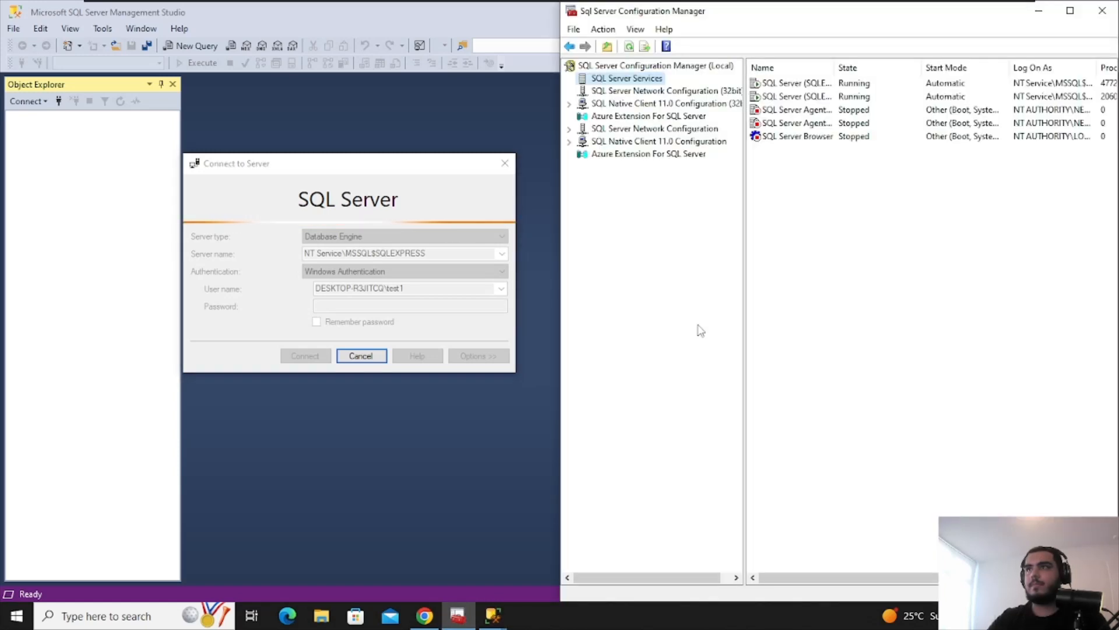
pyautogui.doubleClick(800, 86)
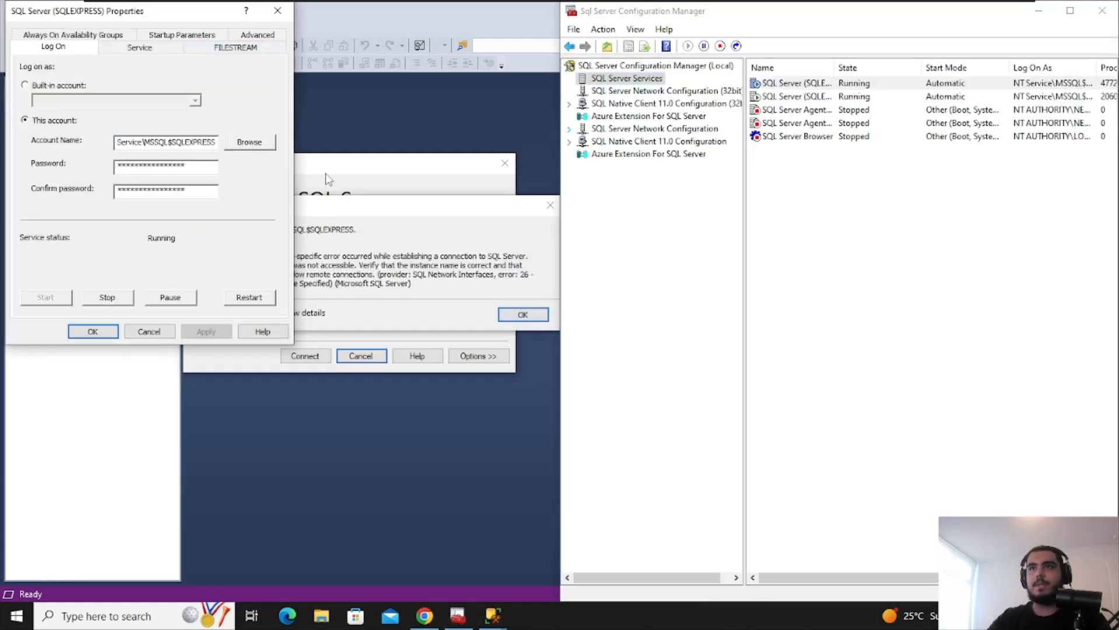
pyautogui.click(443, 295)
pyautogui.click(523, 314)
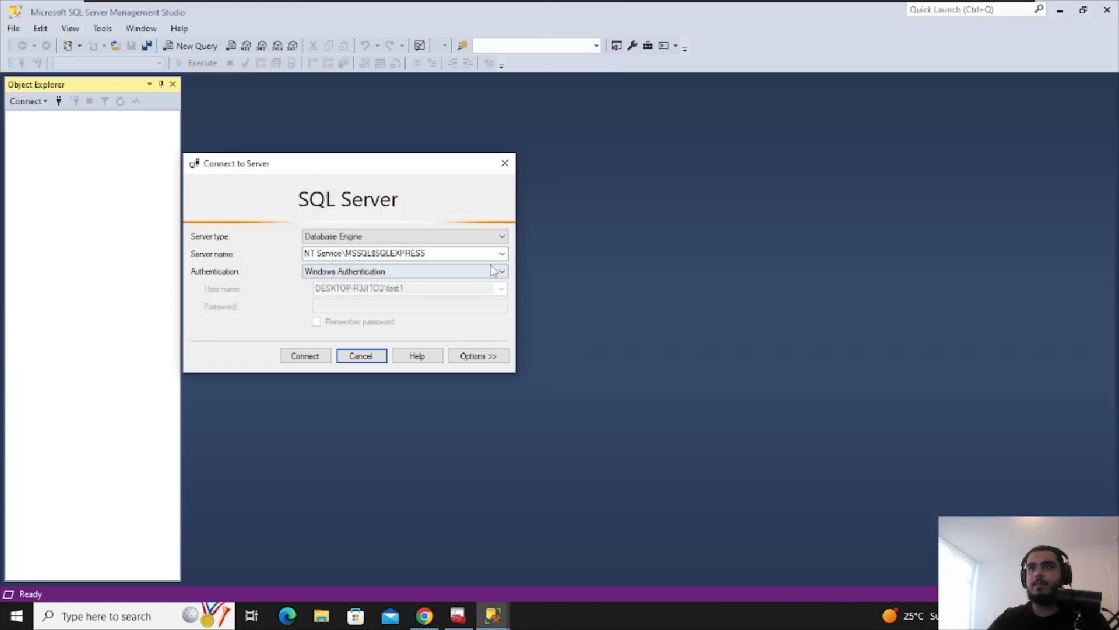
# Pick SQLEXPRESS from Browse for Servers, try connecting, and dismiss the certificate trust error
pyautogui.click(502, 254)
pyautogui.click(497, 266)
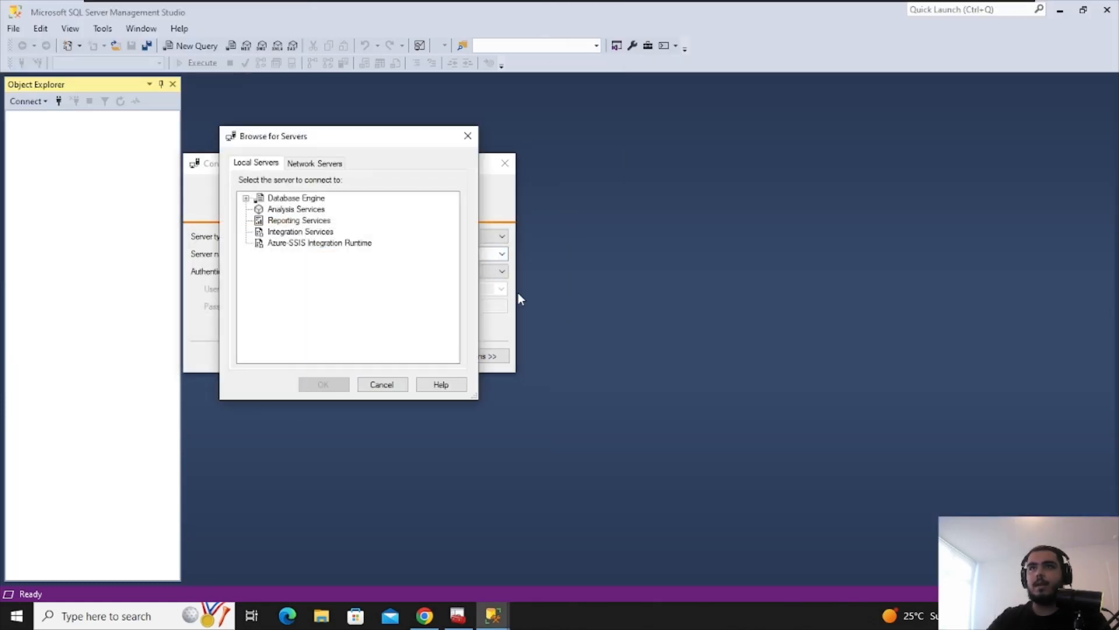
pyautogui.click(286, 241)
pyautogui.click(283, 232)
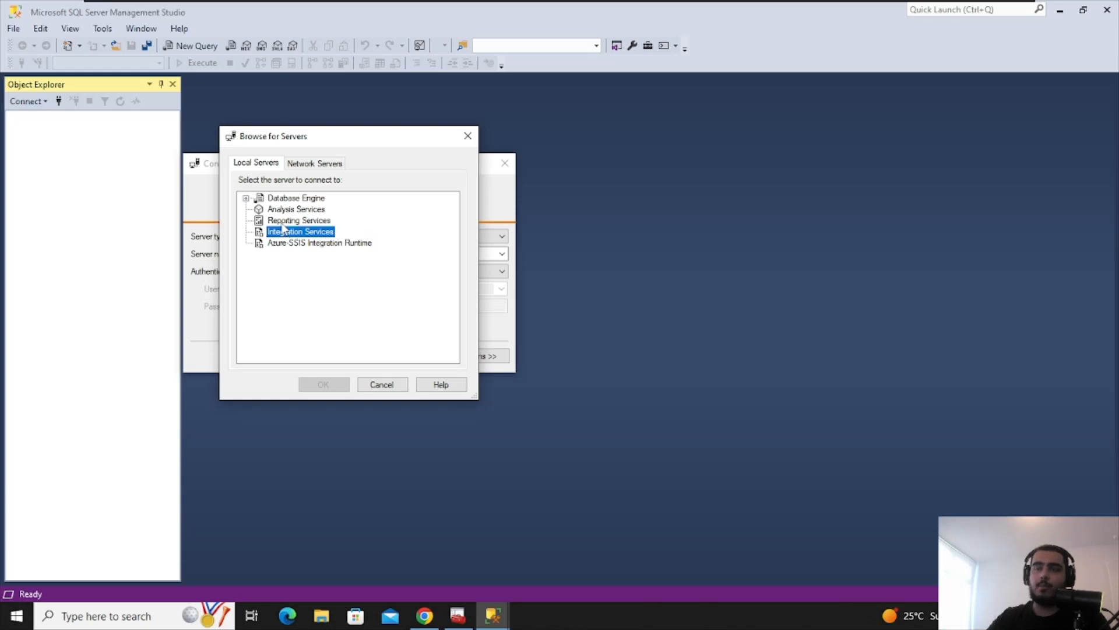
pyautogui.click(282, 221)
pyautogui.click(245, 199)
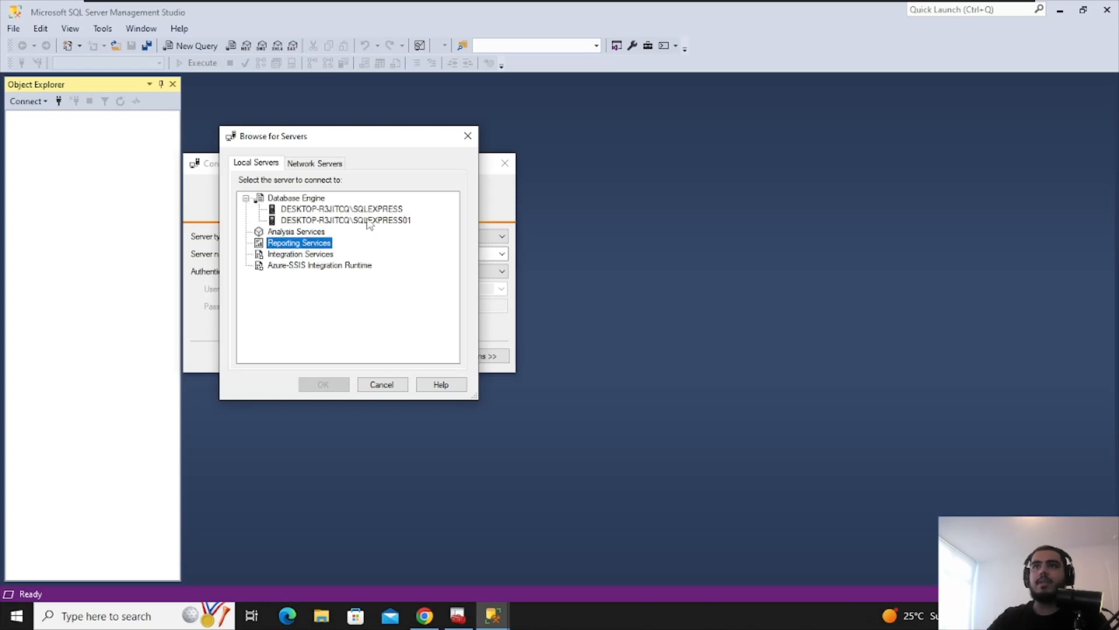
pyautogui.click(299, 210)
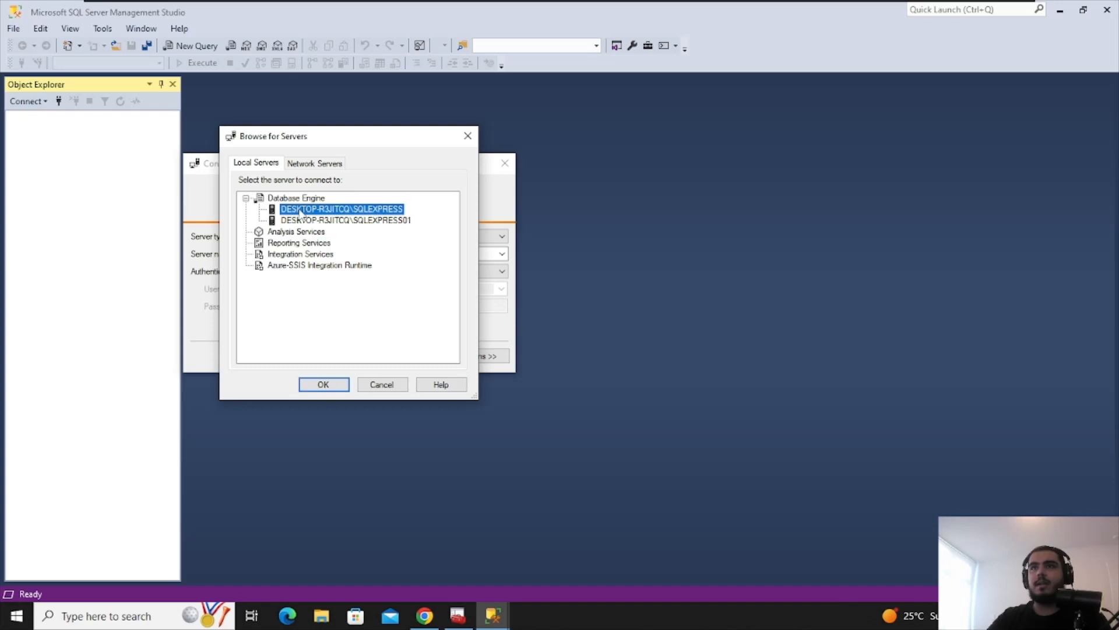
pyautogui.click(327, 384)
pyautogui.click(305, 356)
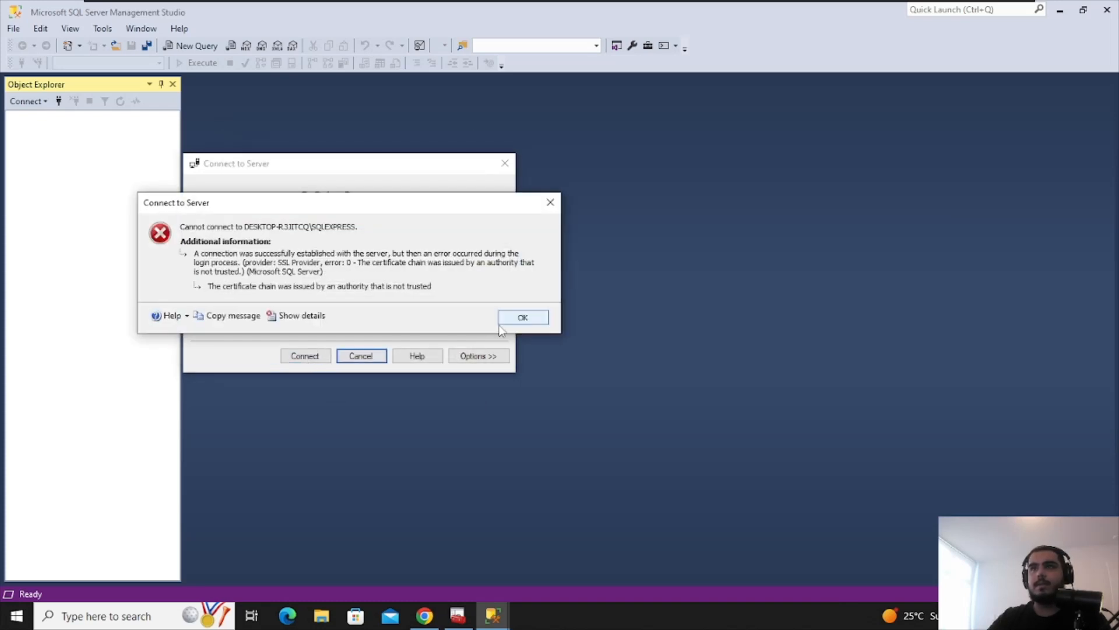
pyautogui.click(519, 315)
# Browse the Database Engine instances again and select SQLEXPRESS01 as the server name
pyautogui.click(501, 255)
pyautogui.click(500, 267)
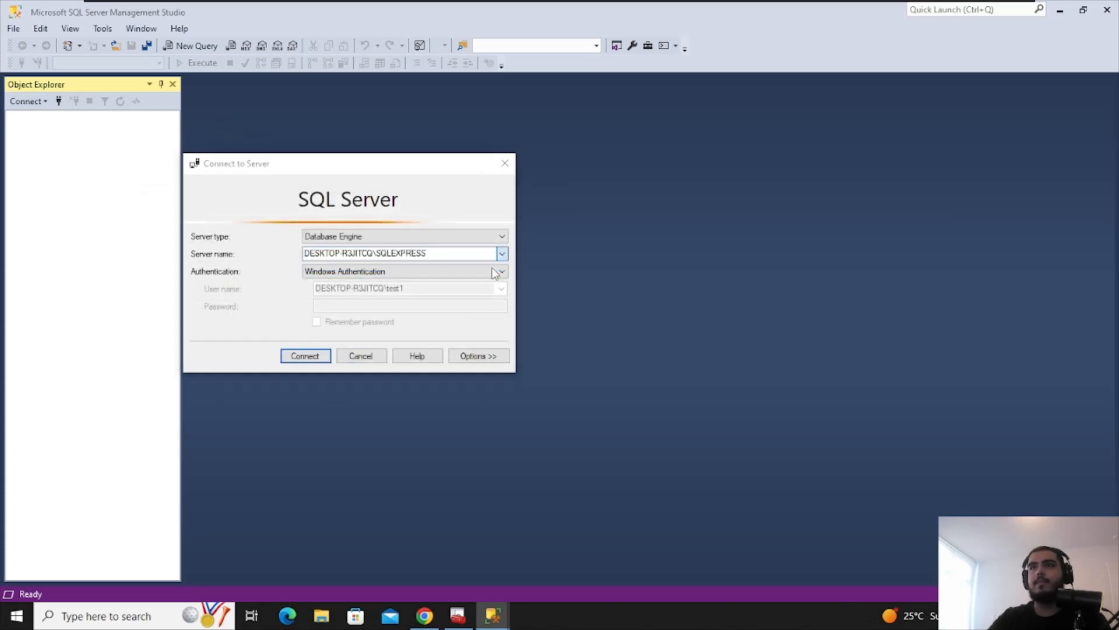
pyautogui.click(245, 198)
pyautogui.click(301, 220)
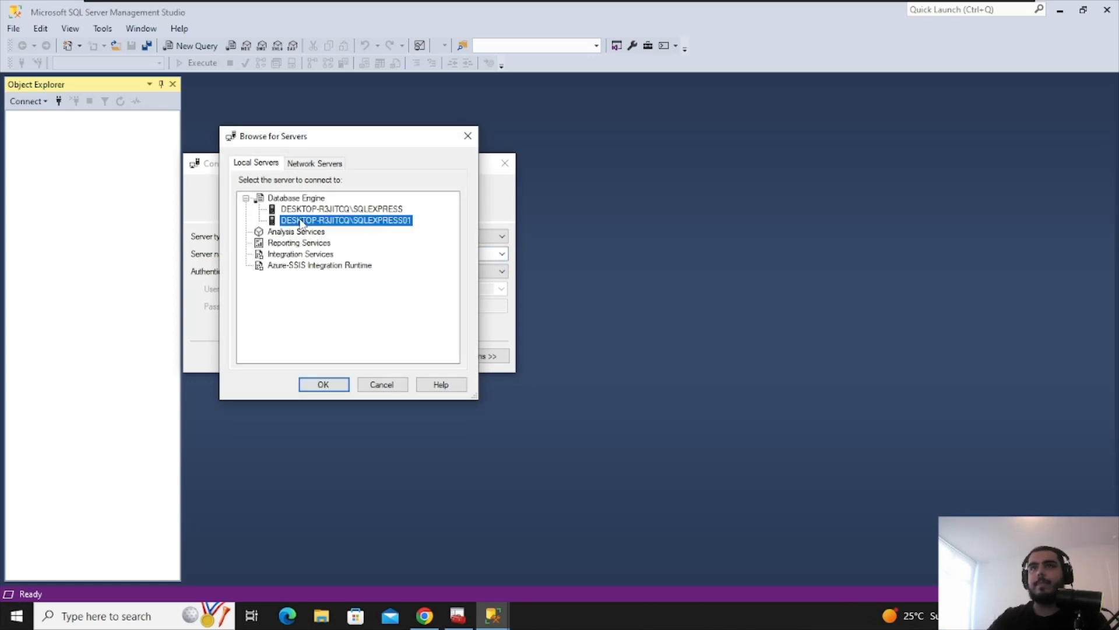
pyautogui.click(321, 384)
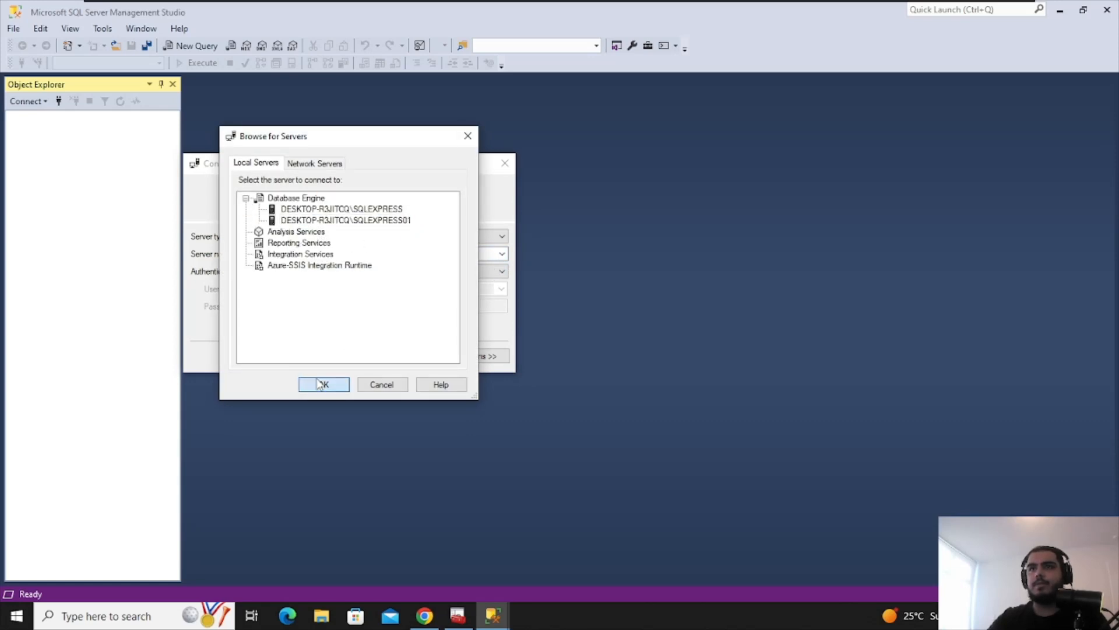
# Retry connecting to SQLEXPRESS01, dismiss the certificate error, and widen Configuration Manager's Name column
pyautogui.click(315, 357)
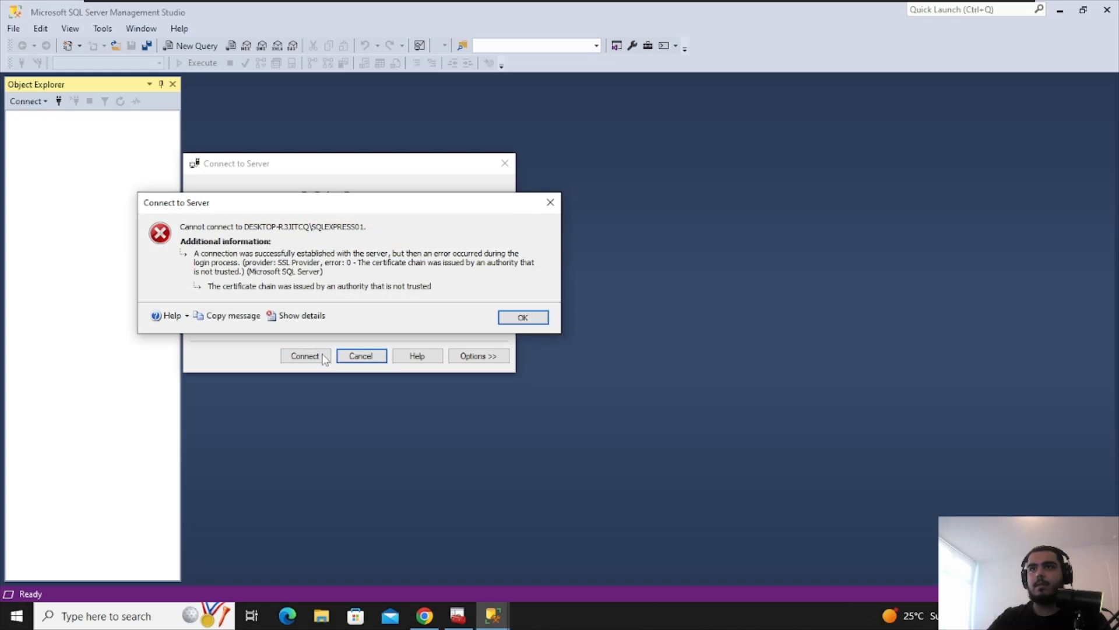
pyautogui.click(519, 318)
pyautogui.click(459, 616)
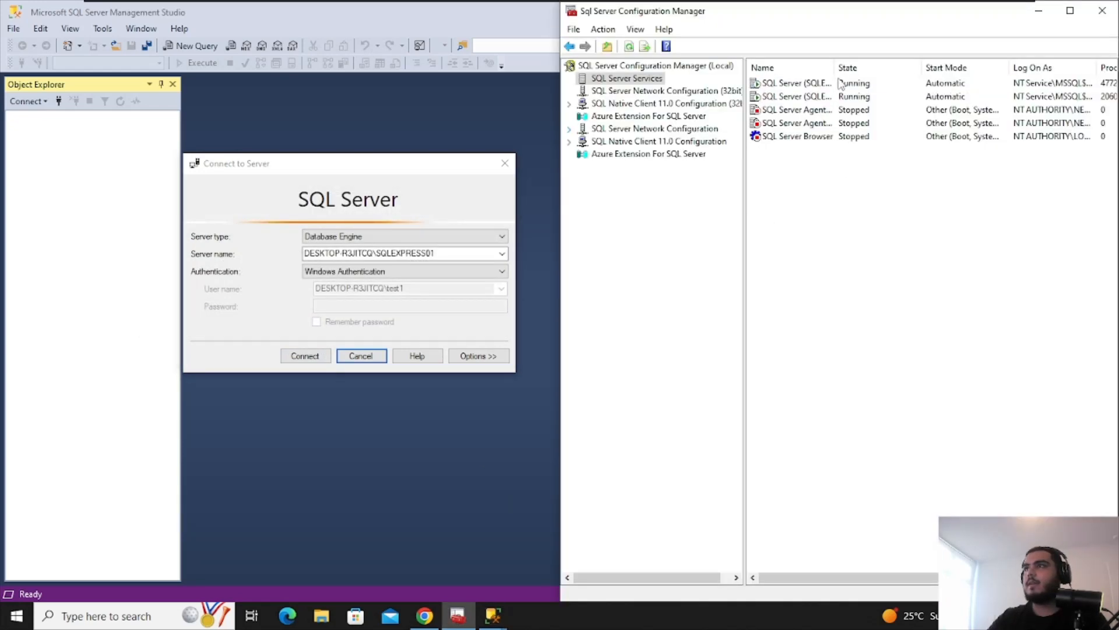
pyautogui.moveTo(835, 68); pyautogui.dragTo(1017, 67)
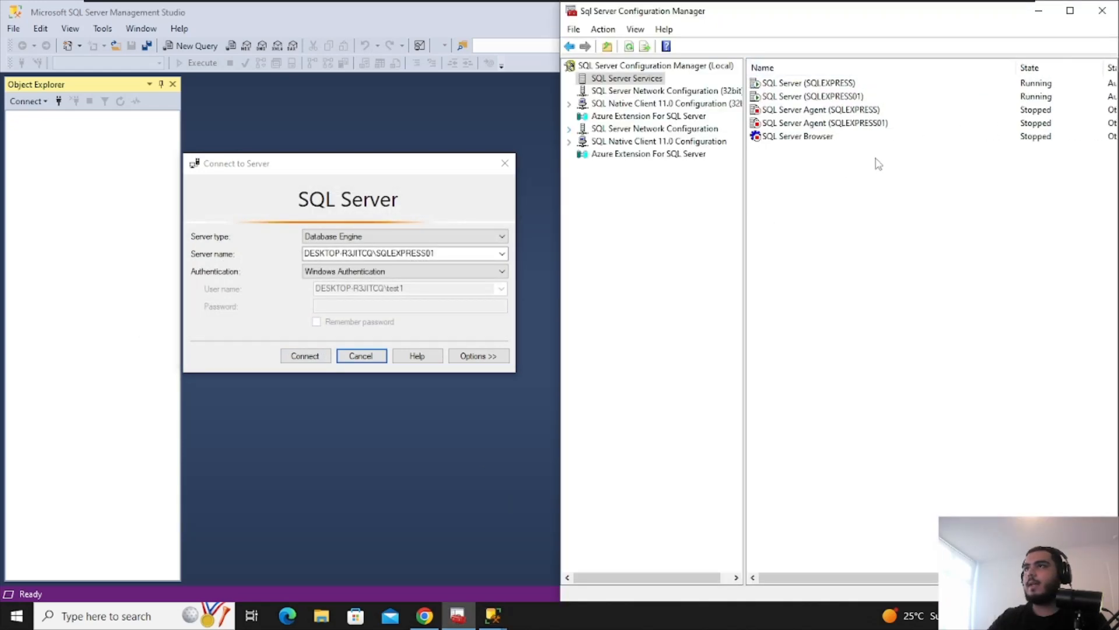
pyautogui.doubleClick(883, 123)
pyautogui.press('Escape')
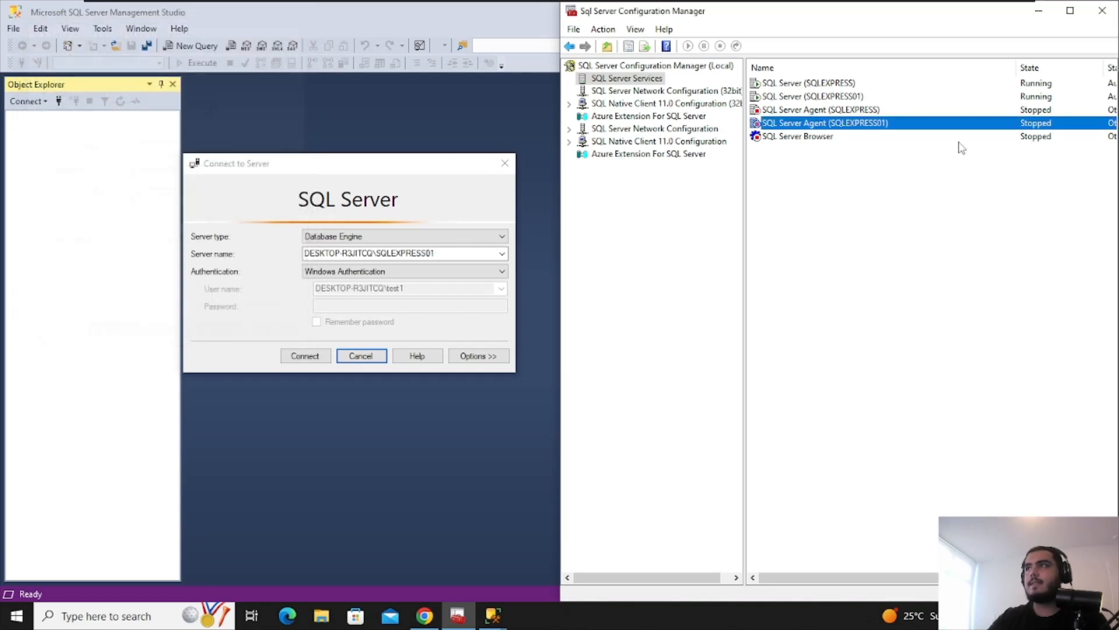
# Open SQL Server Agent (SQLEXPRESS01) properties and review its Service, Advanced and Log On tabs
pyautogui.rightClick(1015, 127)
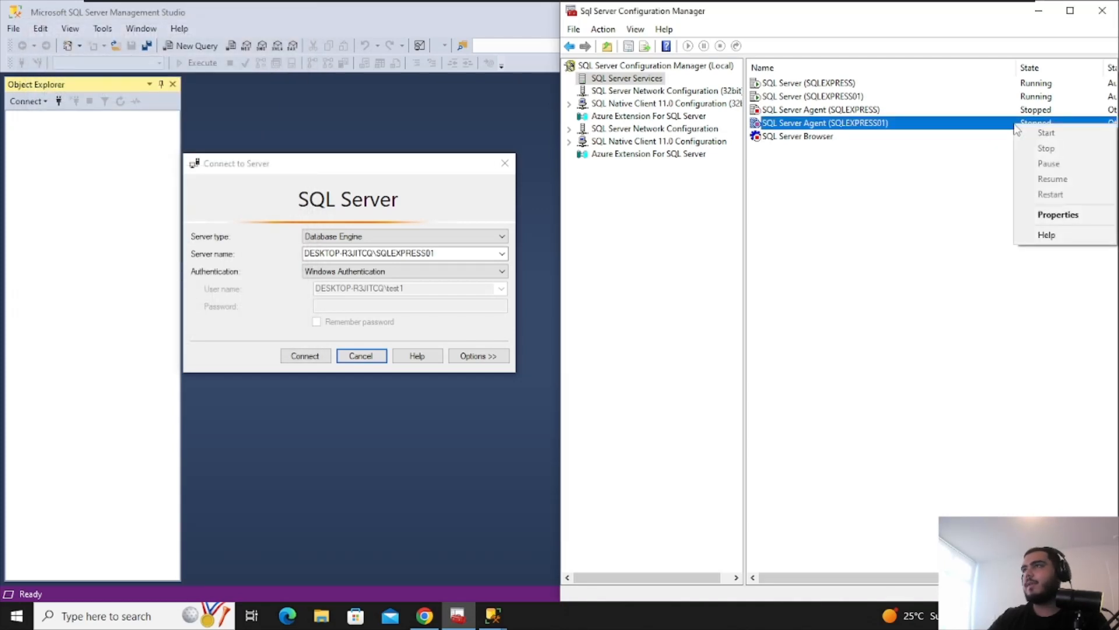
pyautogui.click(1058, 214)
pyautogui.click(79, 52)
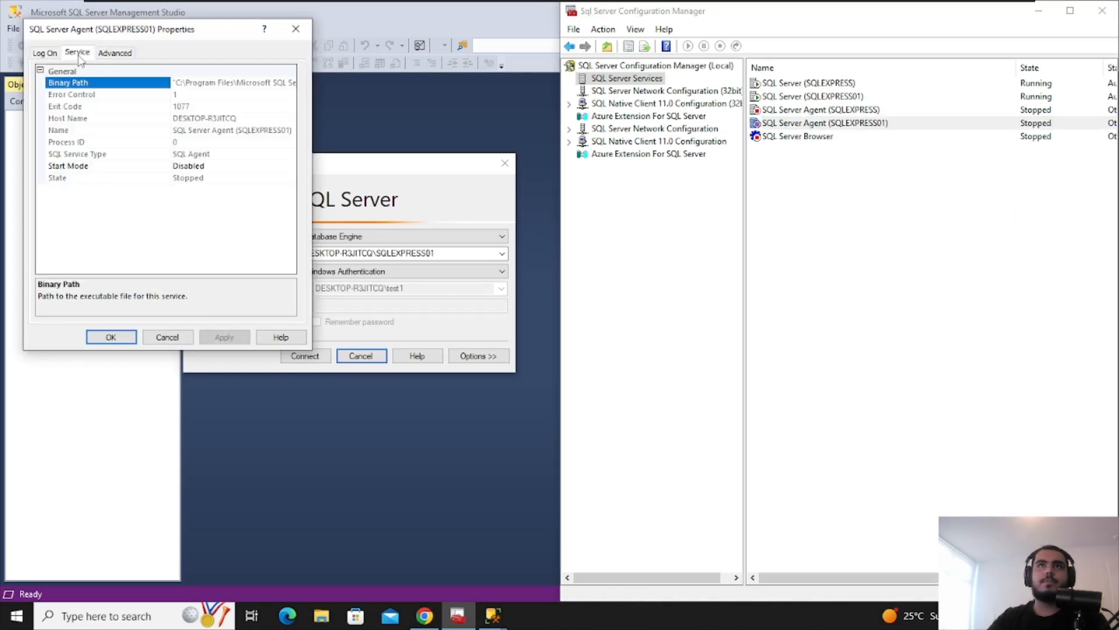
pyautogui.click(116, 53)
pyautogui.click(78, 52)
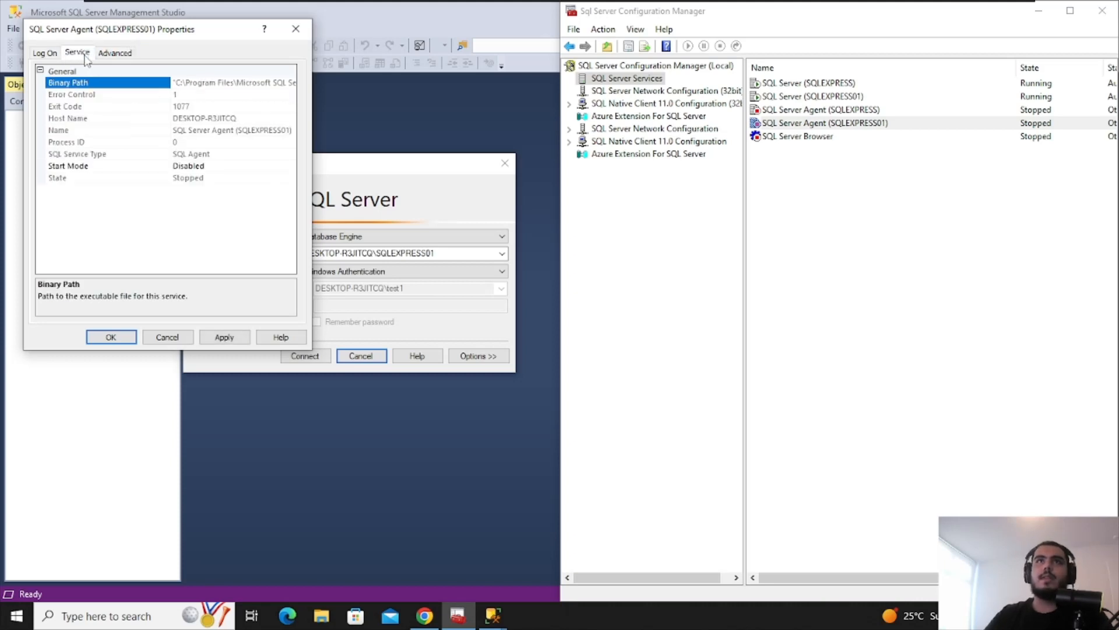
pyautogui.click(44, 53)
# Set the Agent to log on as Local System; Apply and OK both fail with WMI provider errors
pyautogui.click(213, 106)
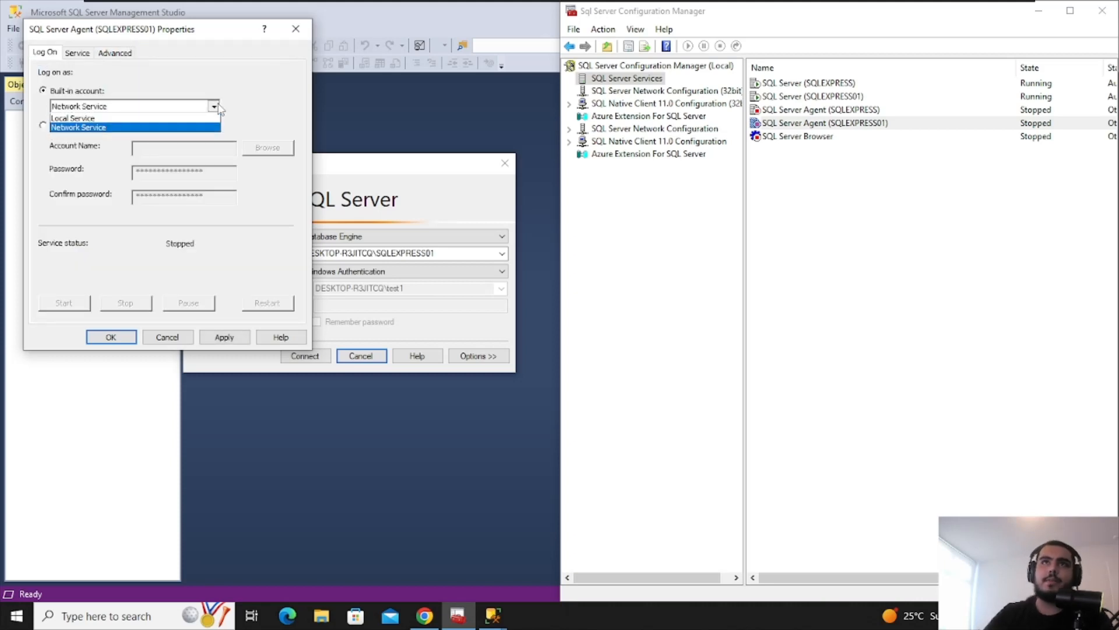
pyautogui.click(186, 125)
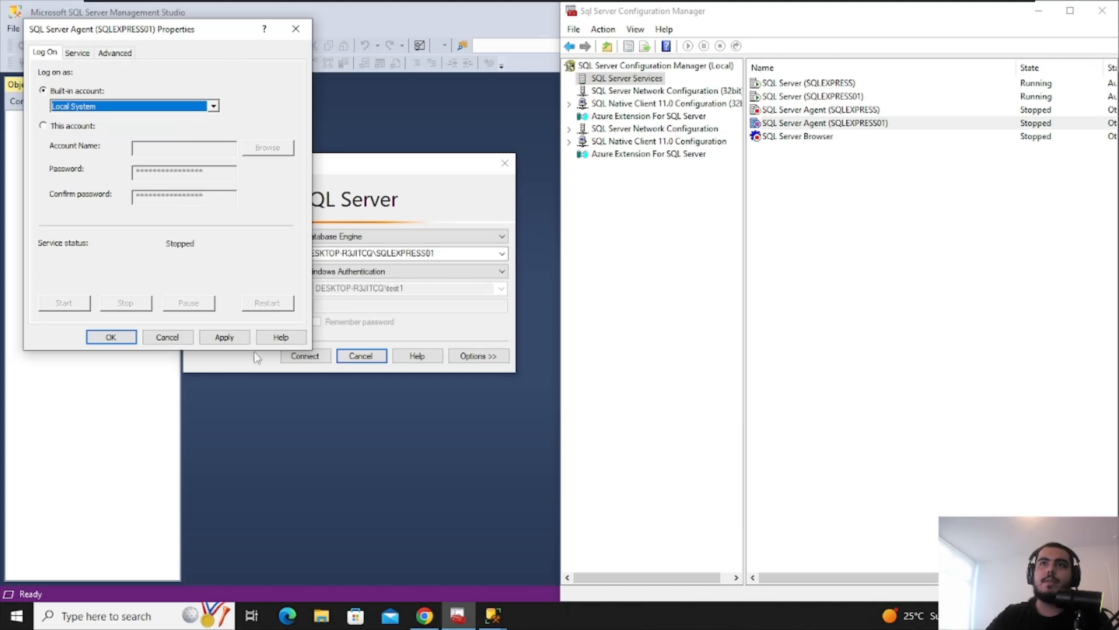
pyautogui.click(224, 337)
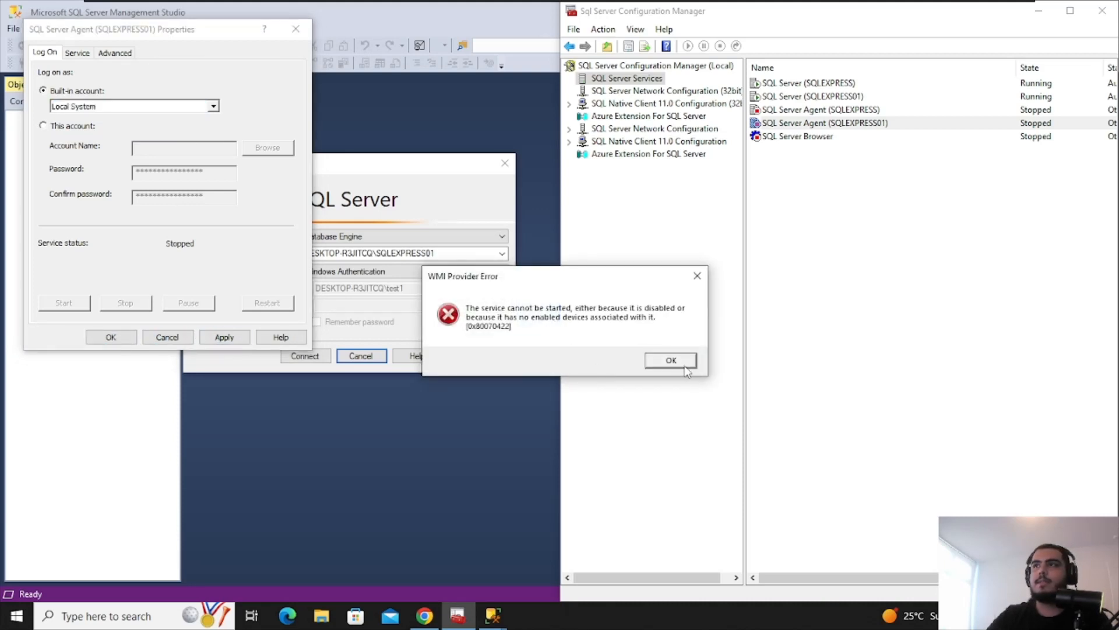
pyautogui.click(671, 360)
pyautogui.click(111, 337)
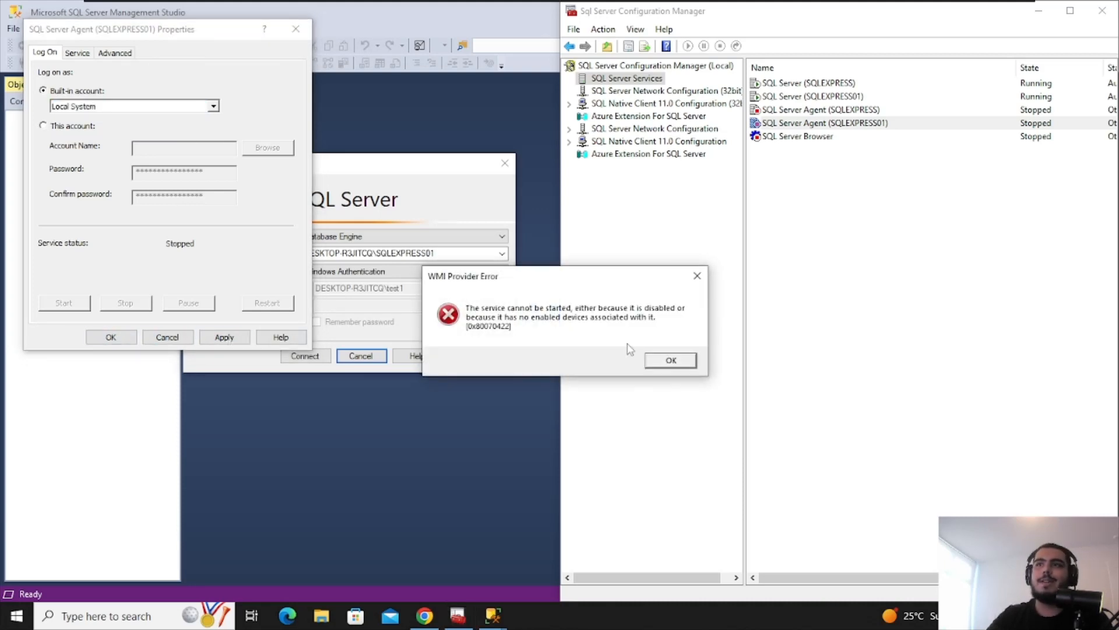
pyautogui.click(671, 360)
pyautogui.click(295, 28)
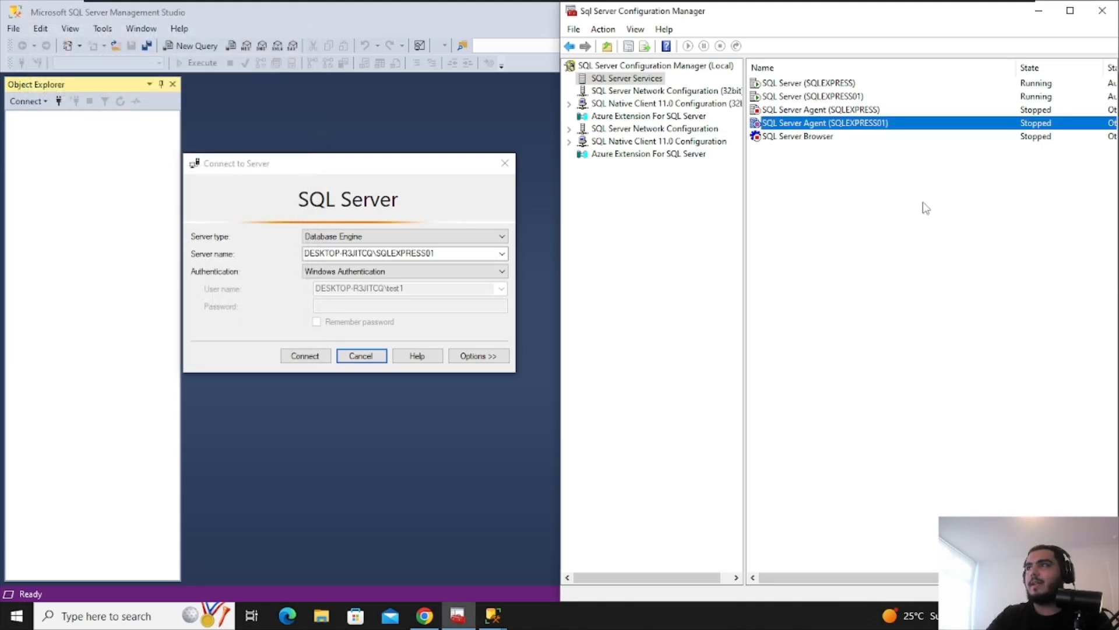
# Navigate to the SQLEXPRESS01 network protocols and open the TCP/IP properties
pyautogui.rightClick(958, 123)
pyautogui.click(874, 217)
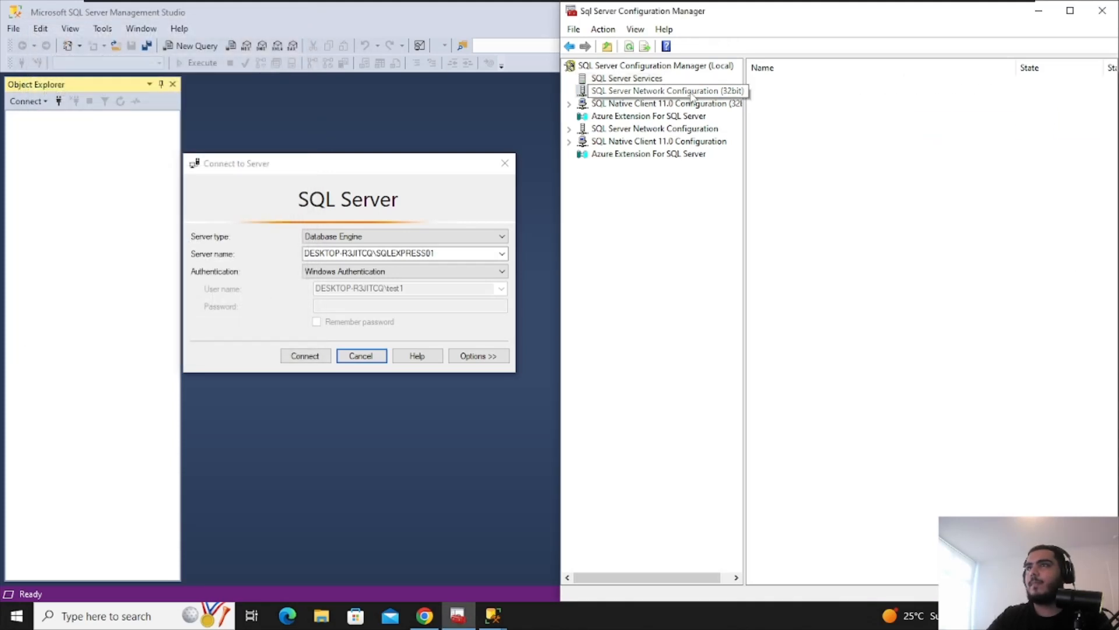
pyautogui.click(667, 116)
pyautogui.click(662, 93)
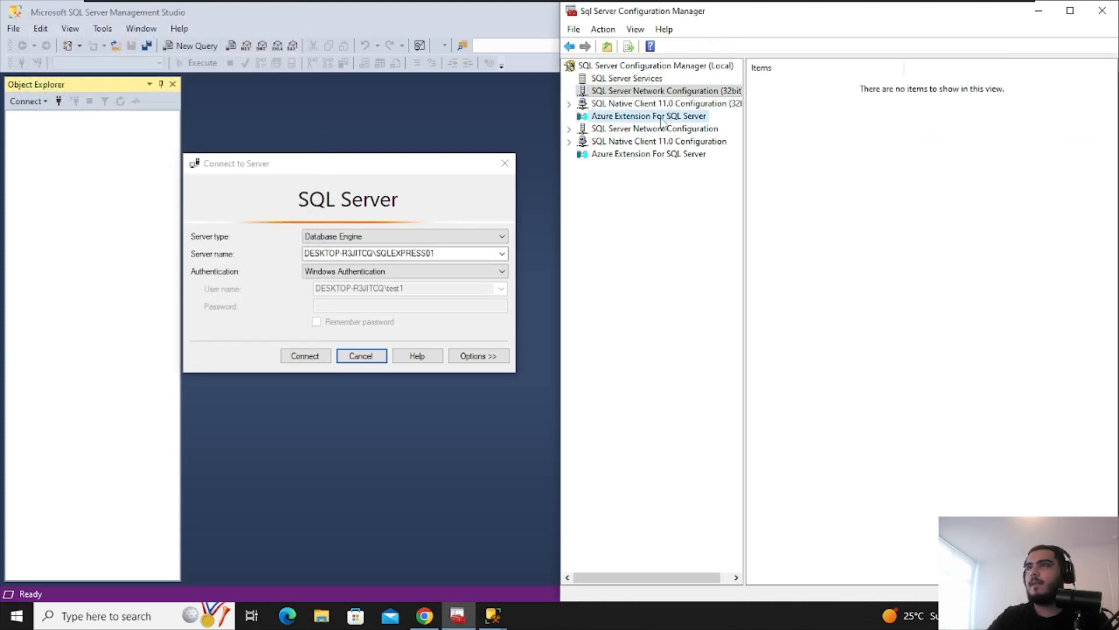
pyautogui.click(660, 117)
pyautogui.click(659, 131)
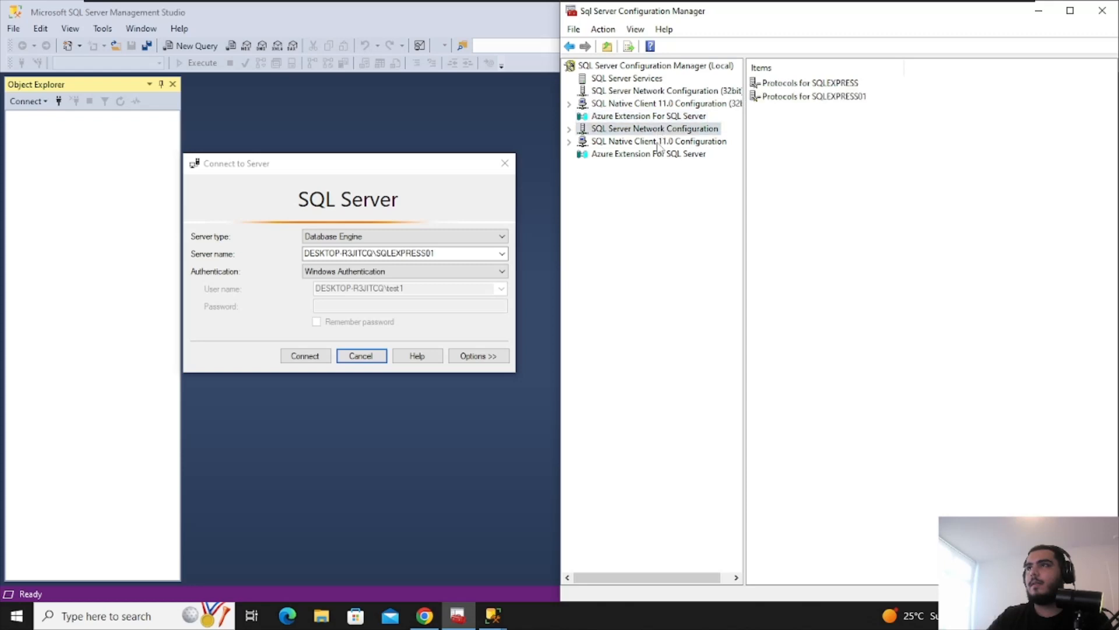
pyautogui.doubleClick(861, 98)
pyautogui.doubleClick(812, 110)
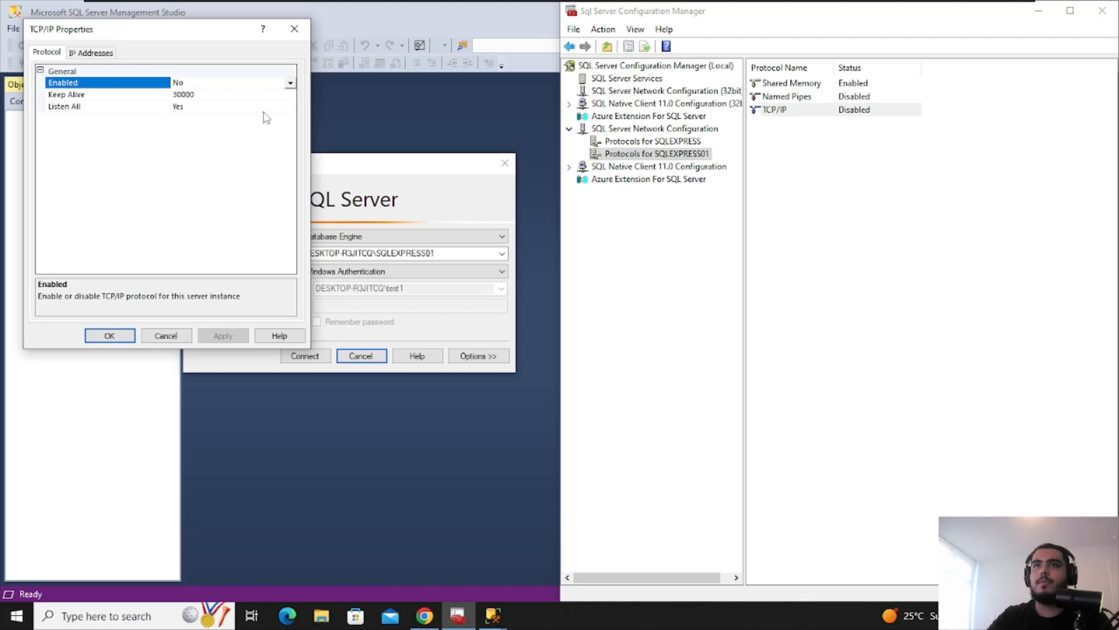
# Enable TCP/IP and Named Pipes for SQLEXPRESS01, acknowledging both restart-required warnings
pyautogui.click(294, 29)
pyautogui.rightClick(843, 110)
pyautogui.click(901, 120)
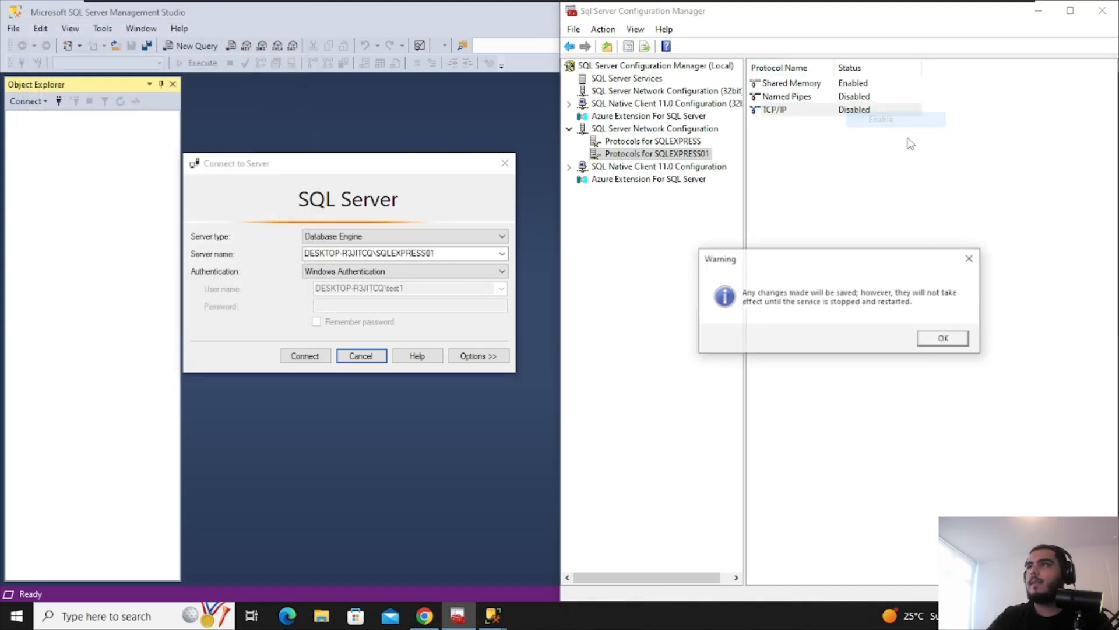
pyautogui.click(944, 340)
pyautogui.rightClick(868, 97)
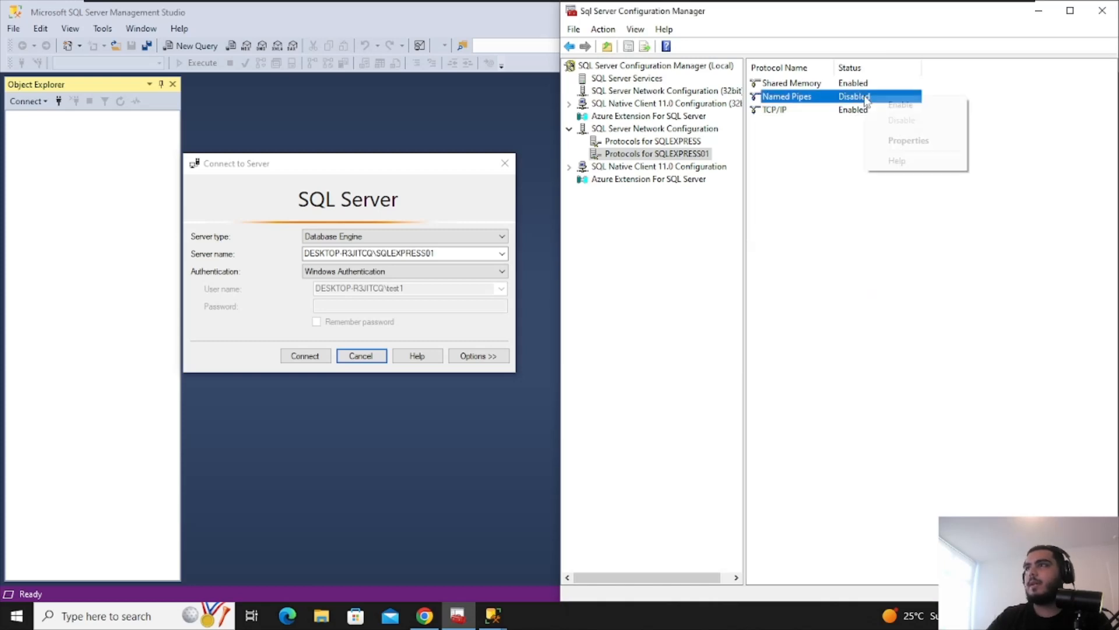
pyautogui.click(902, 110)
pyautogui.click(942, 340)
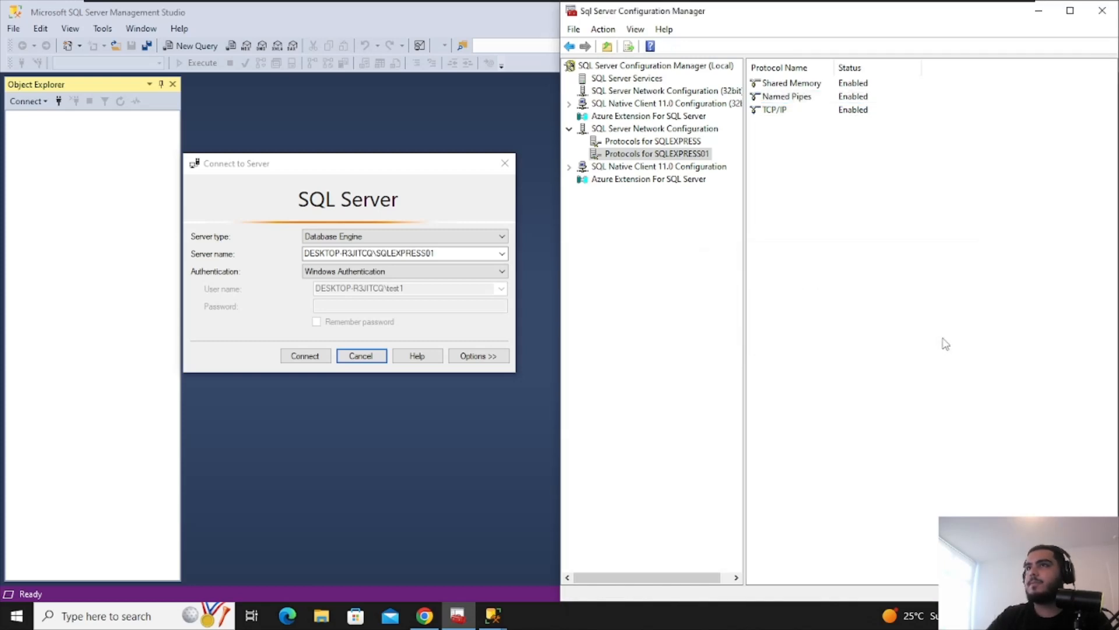
pyautogui.click(657, 80)
pyautogui.click(846, 128)
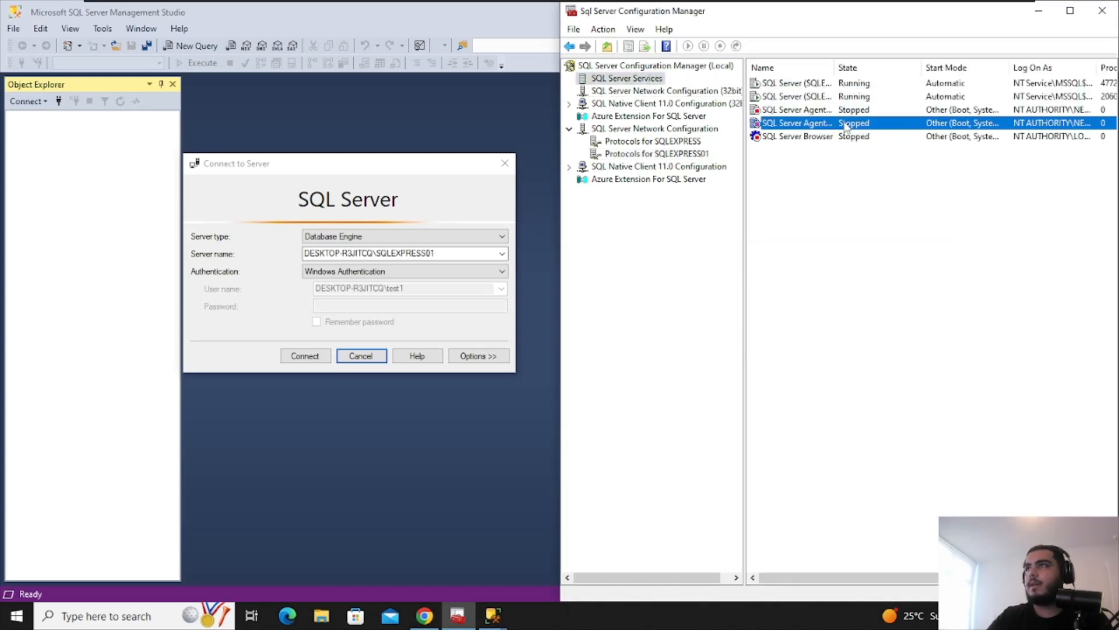
pyautogui.rightClick(846, 128)
pyautogui.click(886, 214)
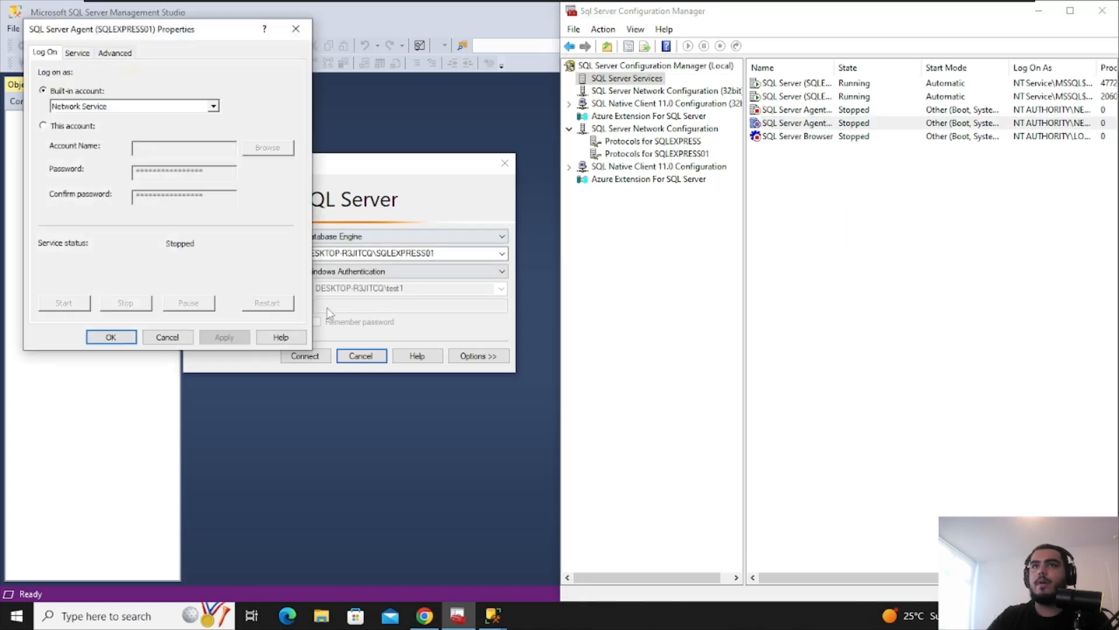
pyautogui.click(82, 125)
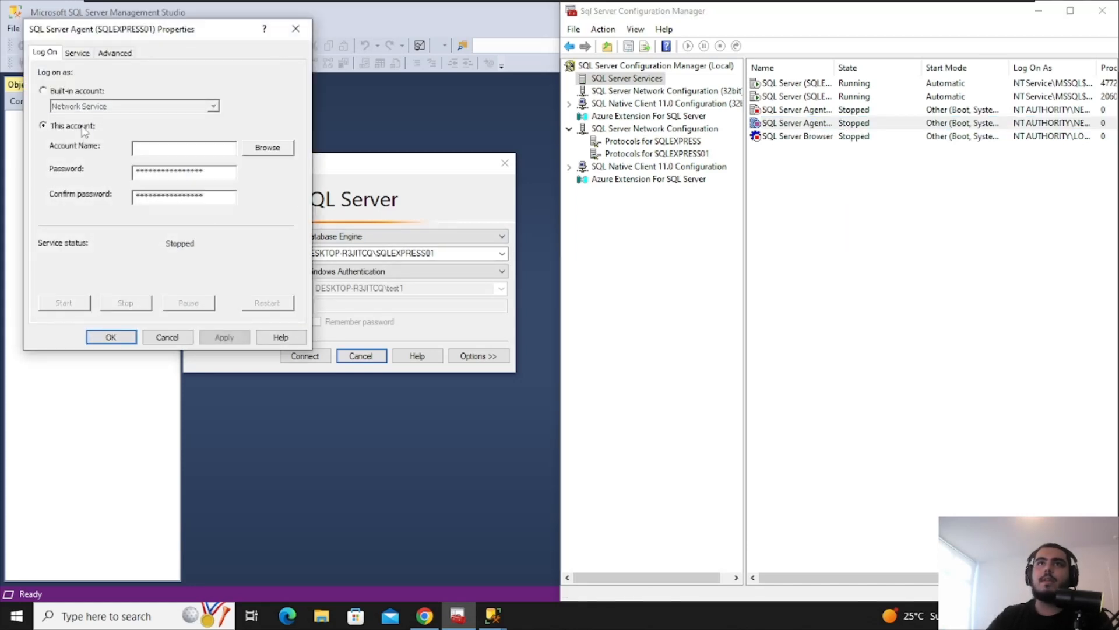
pyautogui.click(281, 149)
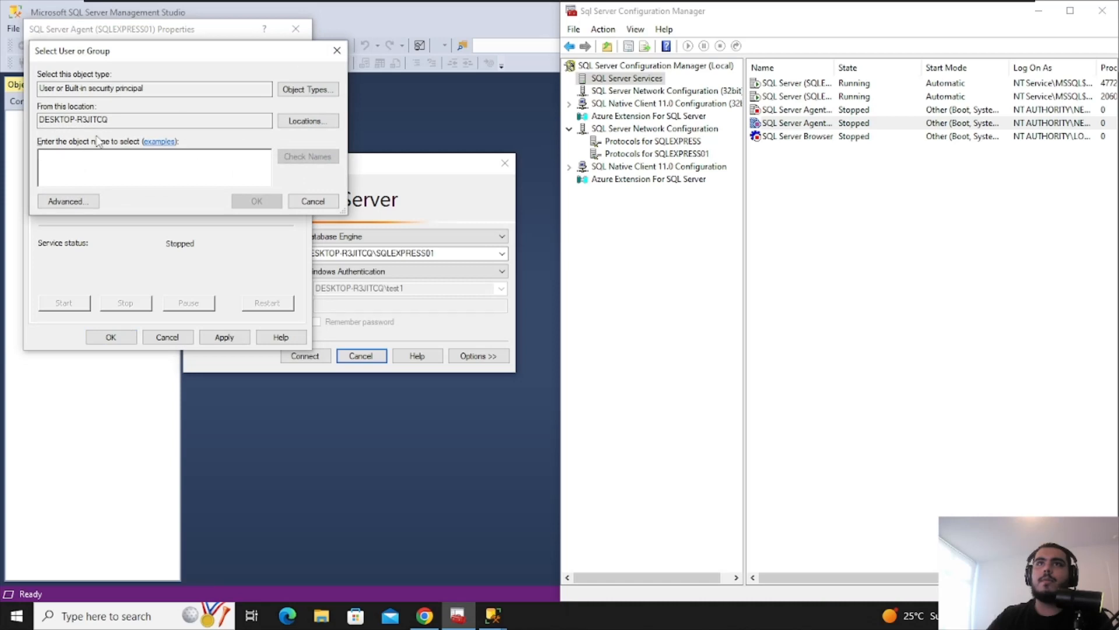
pyautogui.moveTo(137, 51); pyautogui.dragTo(459, 283)
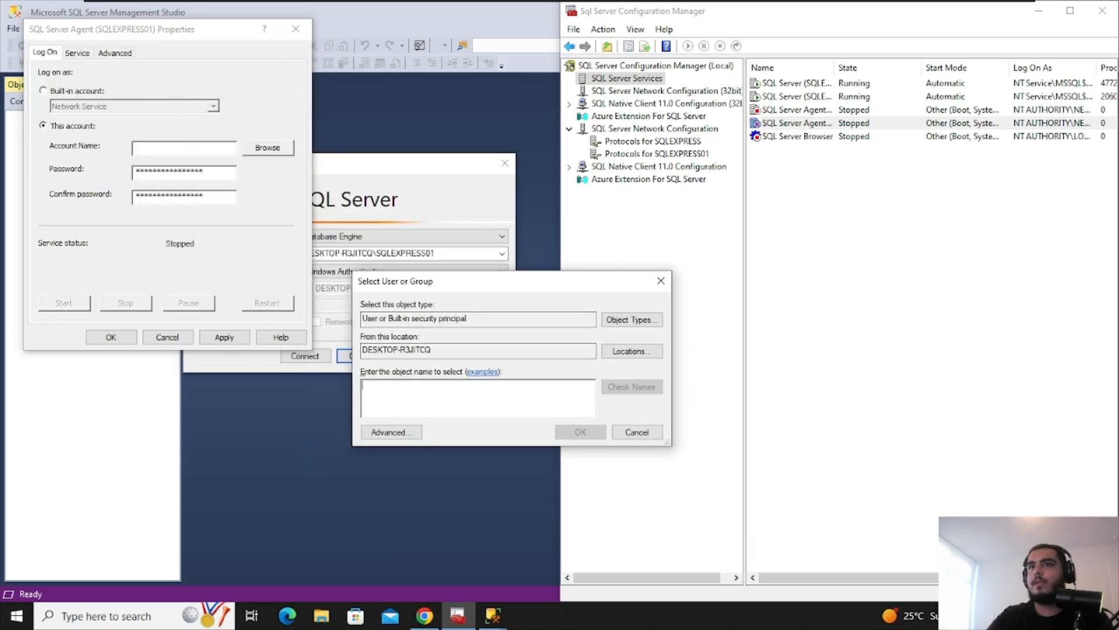
pyautogui.write('test')
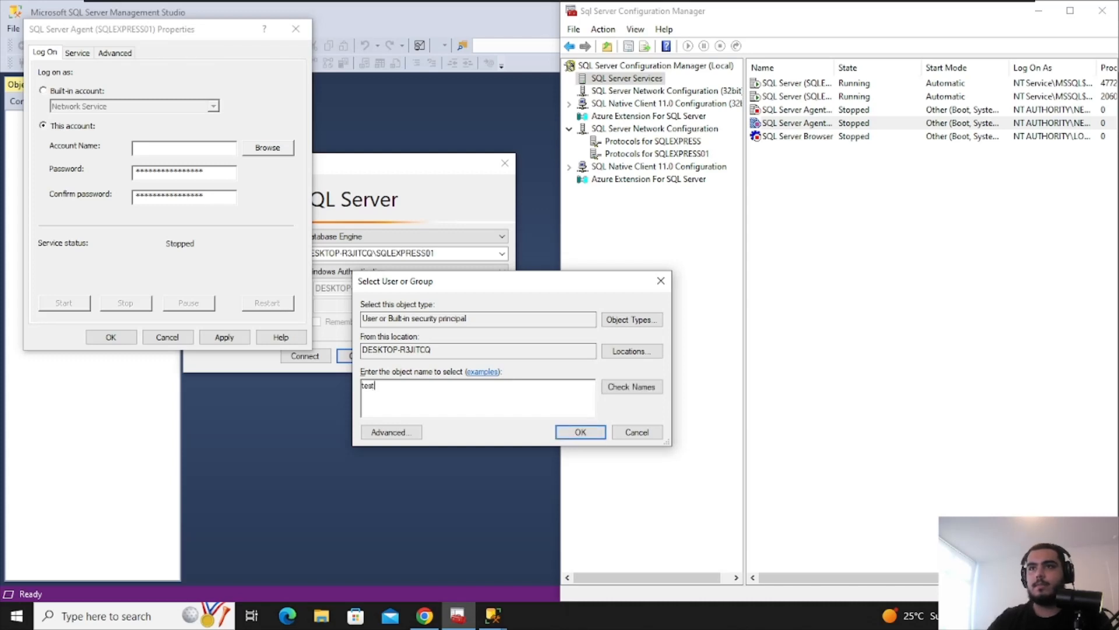
pyautogui.write('1')
pyautogui.click(637, 386)
pyautogui.click(579, 431)
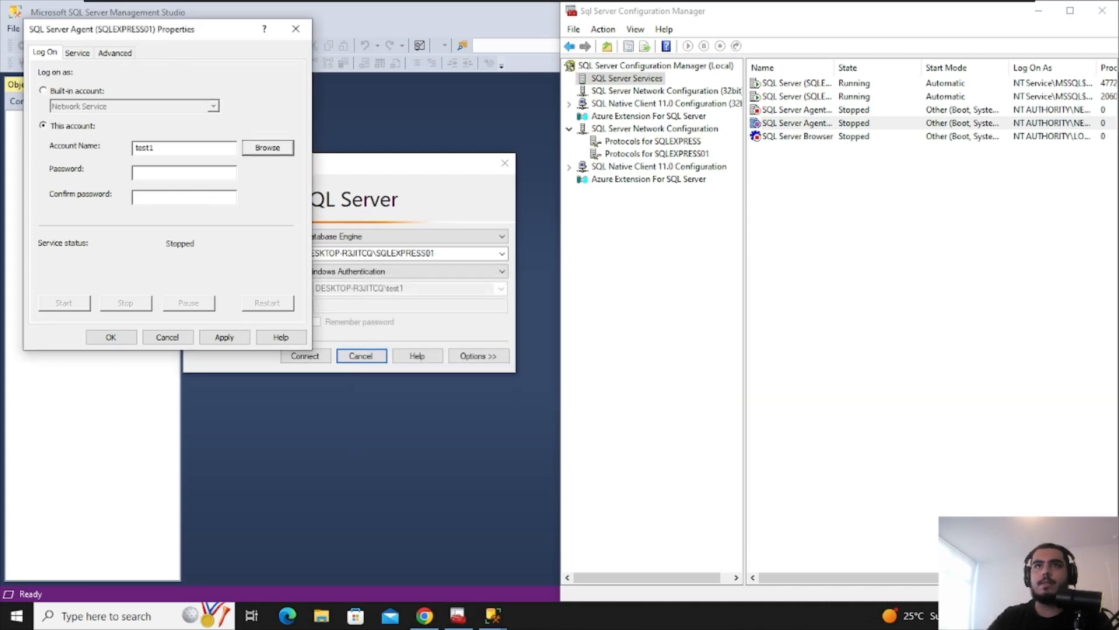
pyautogui.click(232, 338)
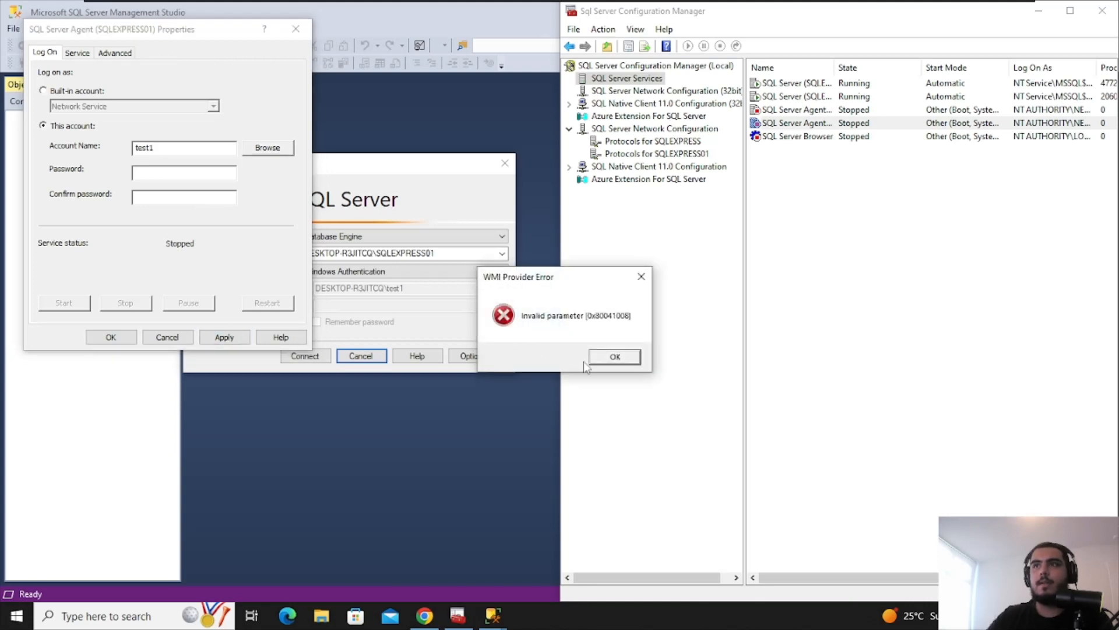
pyautogui.click(615, 356)
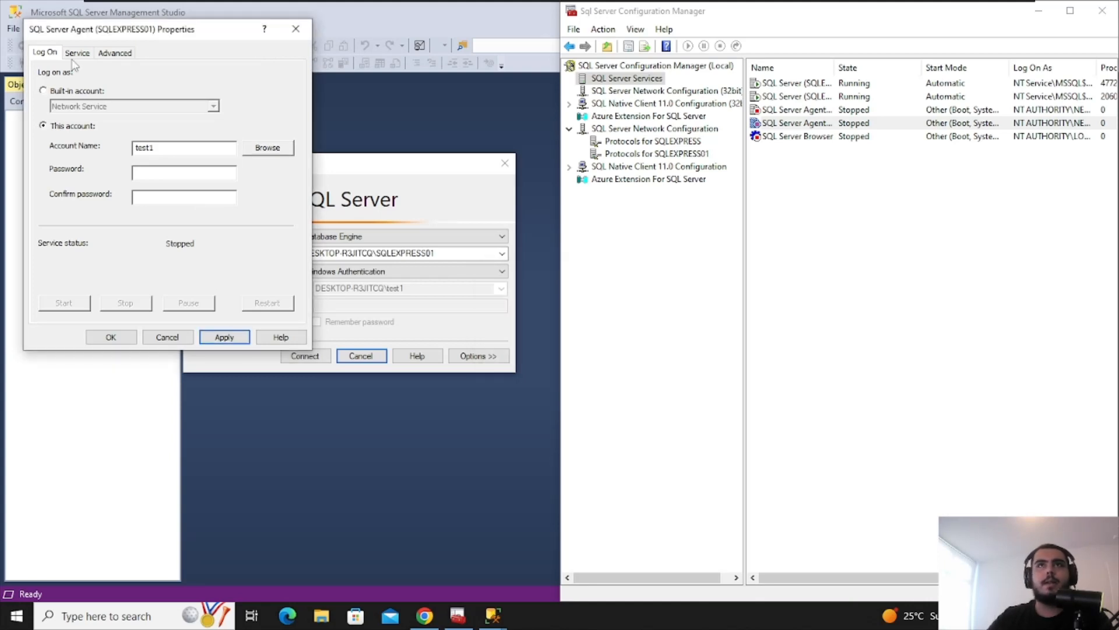
pyautogui.click(115, 53)
pyautogui.click(106, 94)
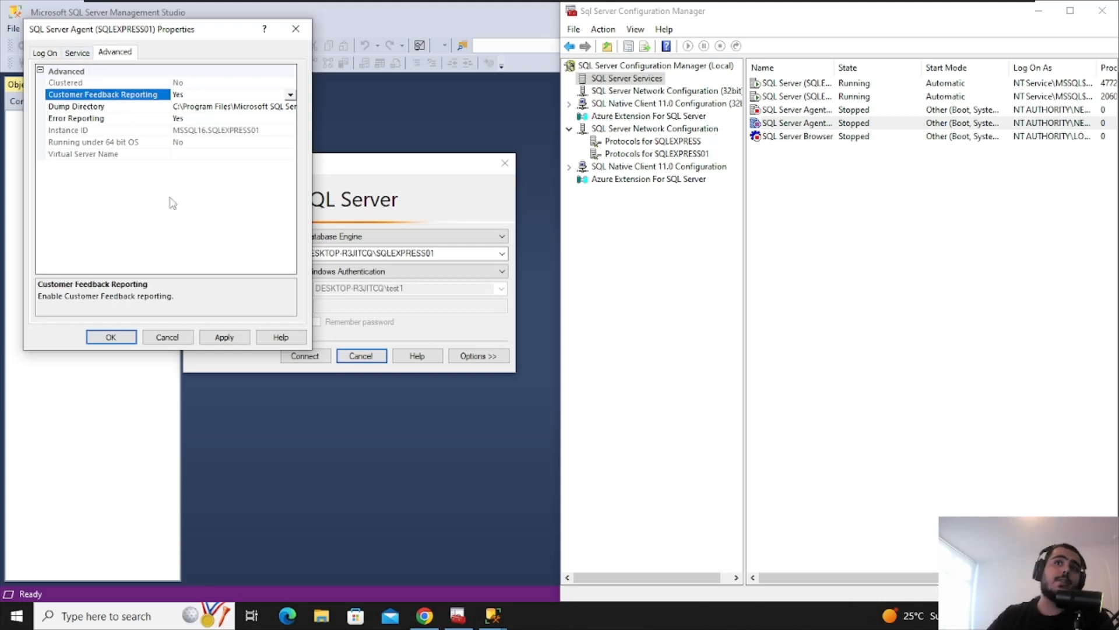
pyautogui.click(222, 337)
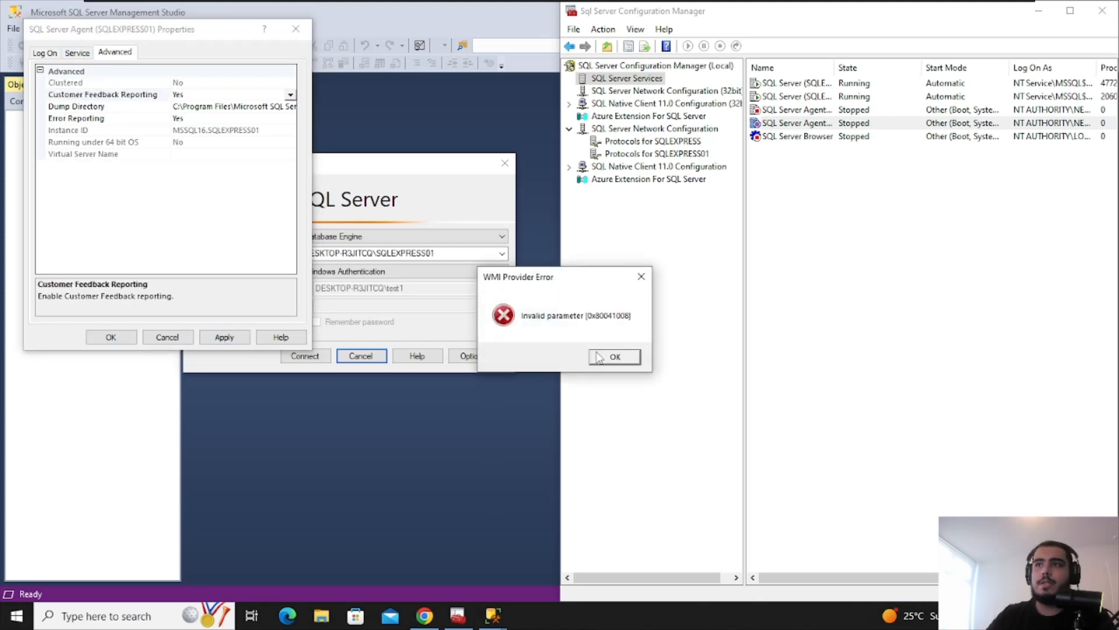
pyautogui.click(599, 357)
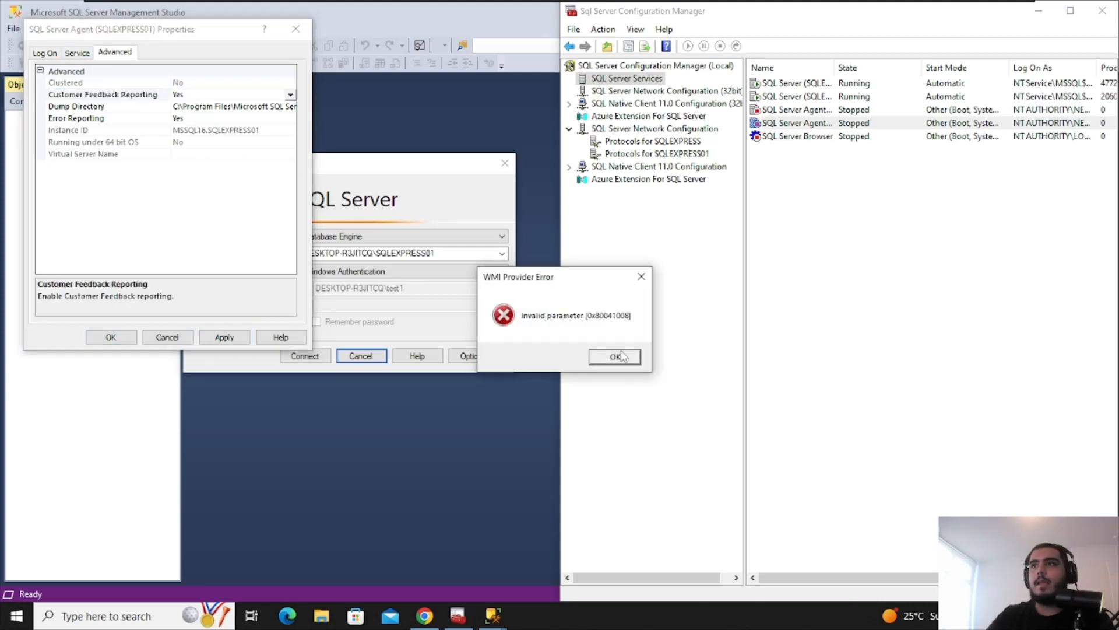
pyautogui.click(621, 352)
pyautogui.click(296, 29)
pyautogui.click(777, 345)
pyautogui.rightClick(781, 124)
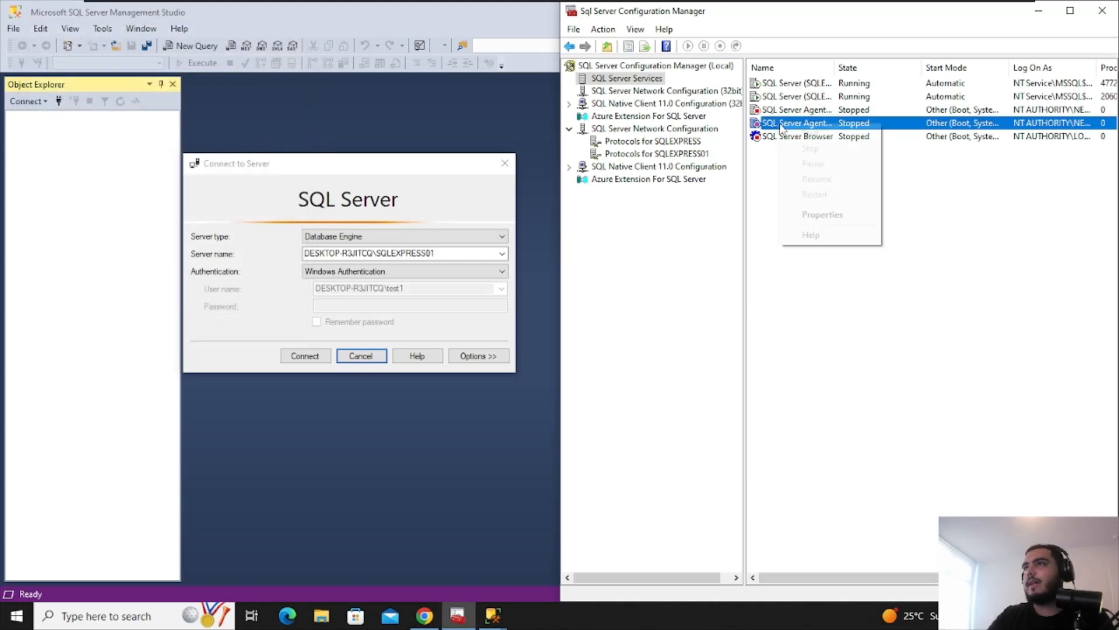
pyautogui.click(997, 205)
pyautogui.doubleClick(814, 112)
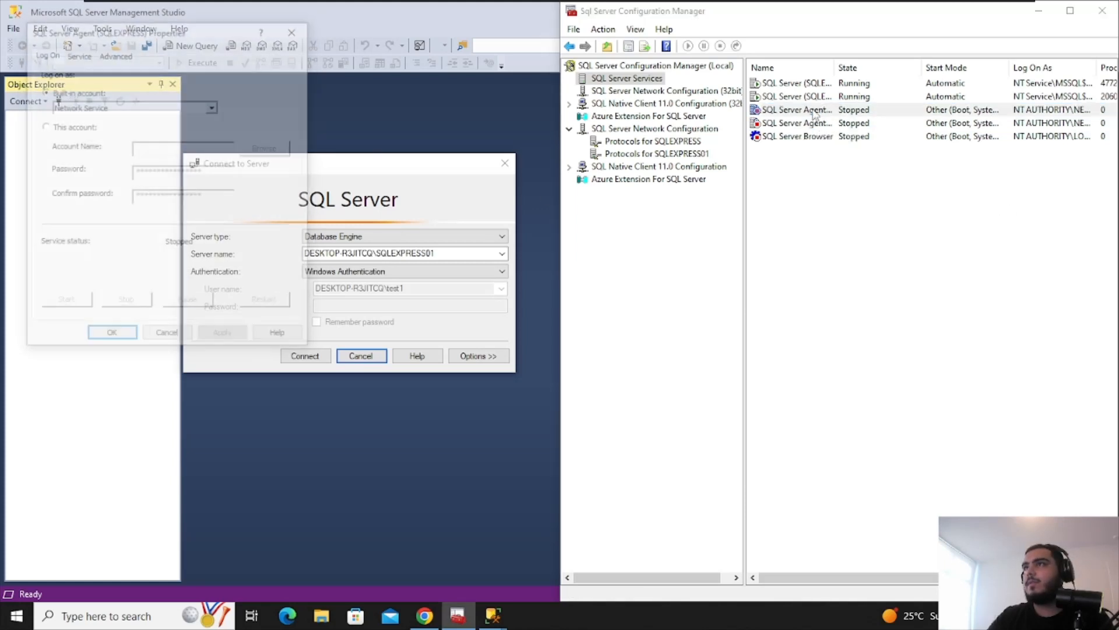
pyautogui.click(296, 28)
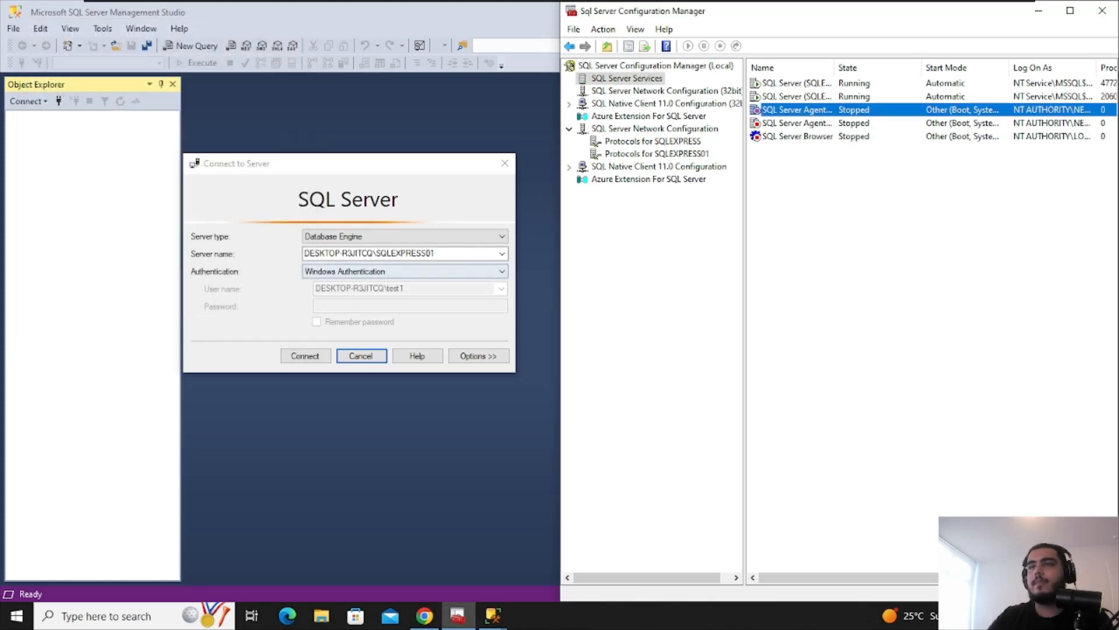
# Browse the local Database Engine servers and pick the SQLEXPRESS instance as server name
pyautogui.click(501, 253)
pyautogui.click(450, 266)
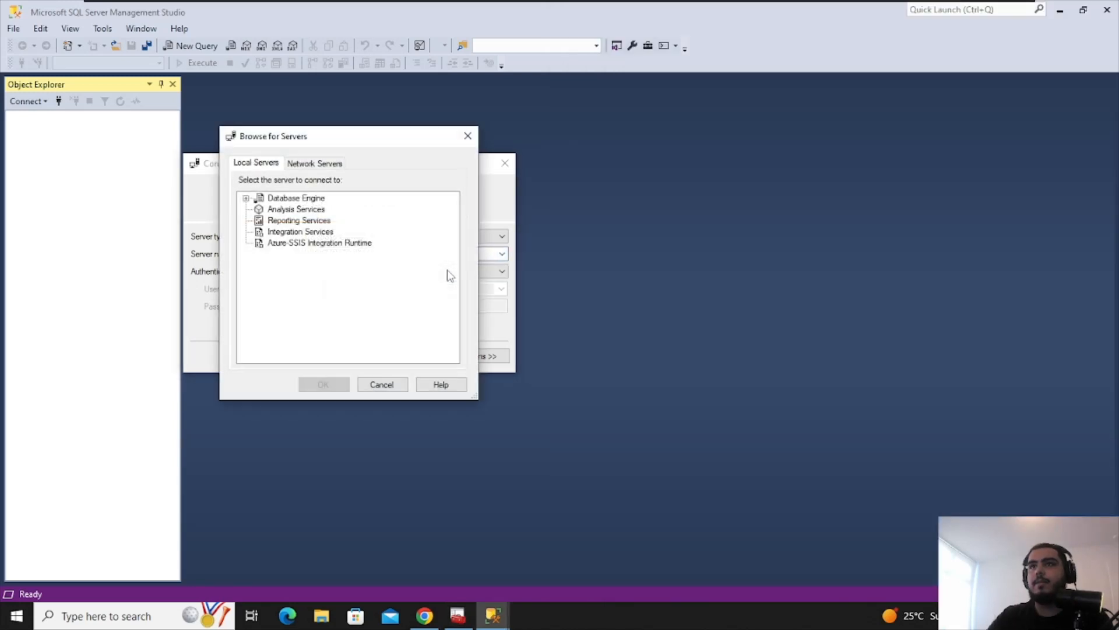
pyautogui.click(263, 211)
pyautogui.click(270, 221)
pyautogui.click(246, 198)
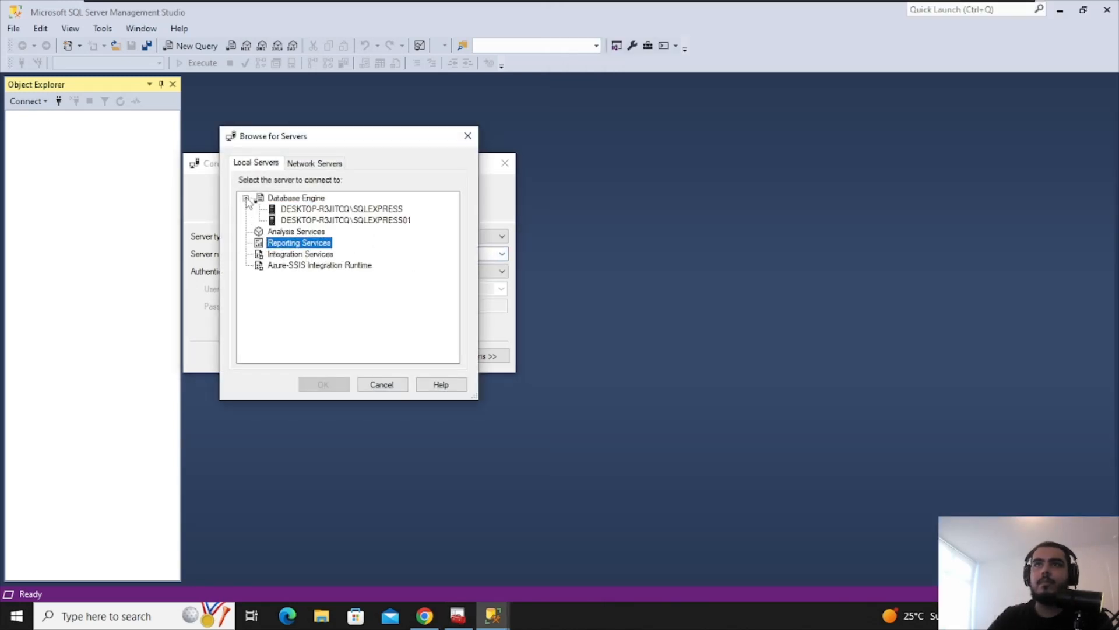
pyautogui.click(302, 231)
pyautogui.click(305, 210)
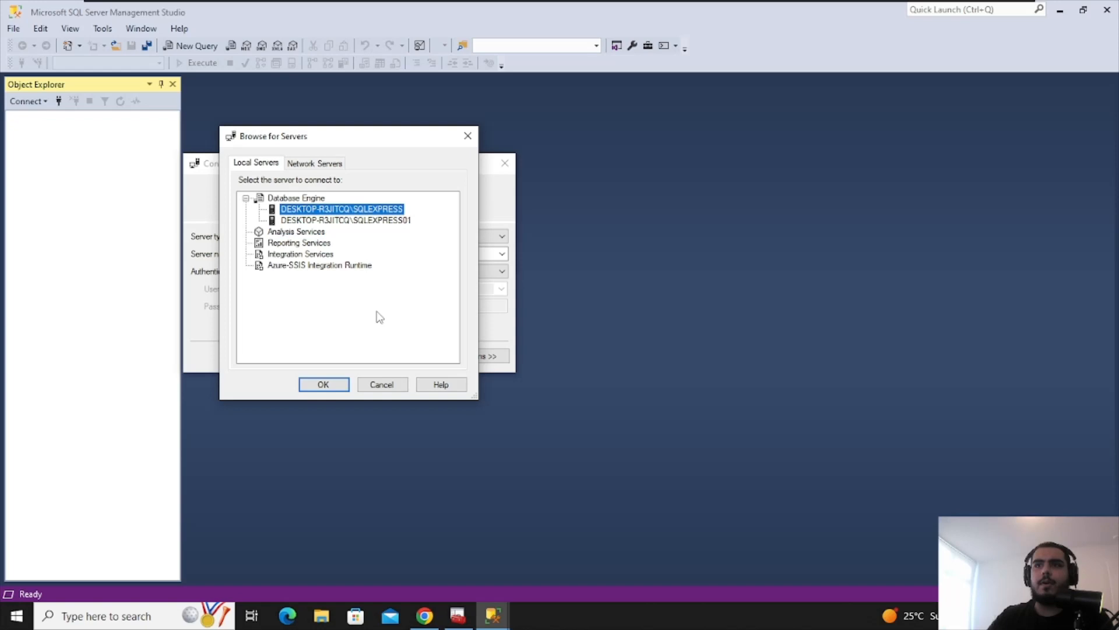
# In Configuration Manager, widen the Name column and select SQL Server (SQLEXPRESS), then confirm SQLEXPRESS in SSMS
pyautogui.click(458, 615)
pyautogui.click(897, 170)
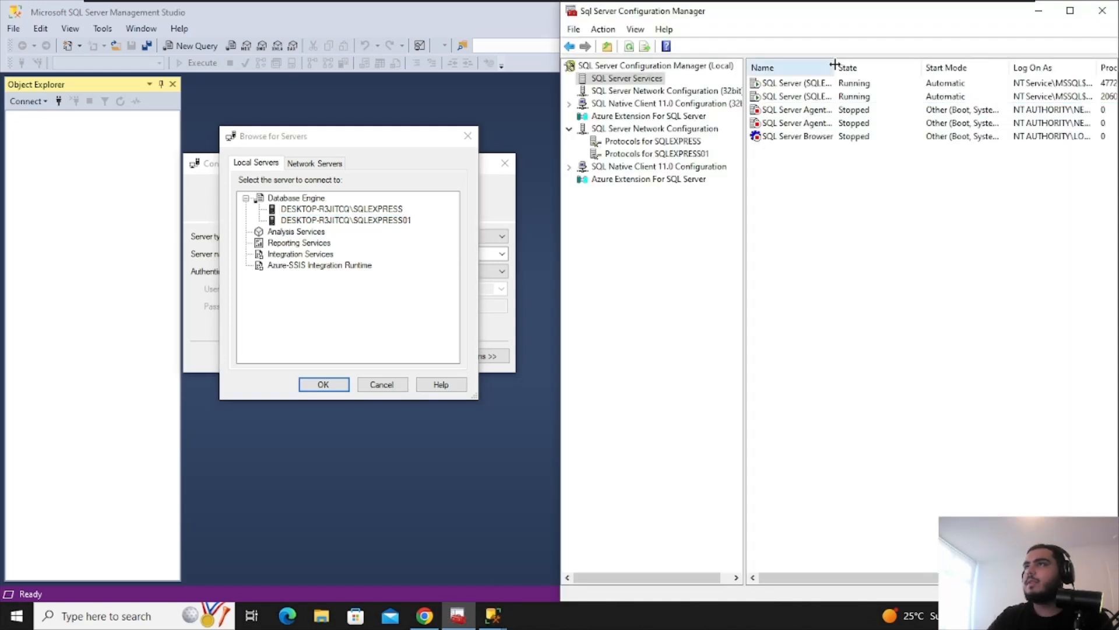
pyautogui.moveTo(836, 67); pyautogui.dragTo(913, 68)
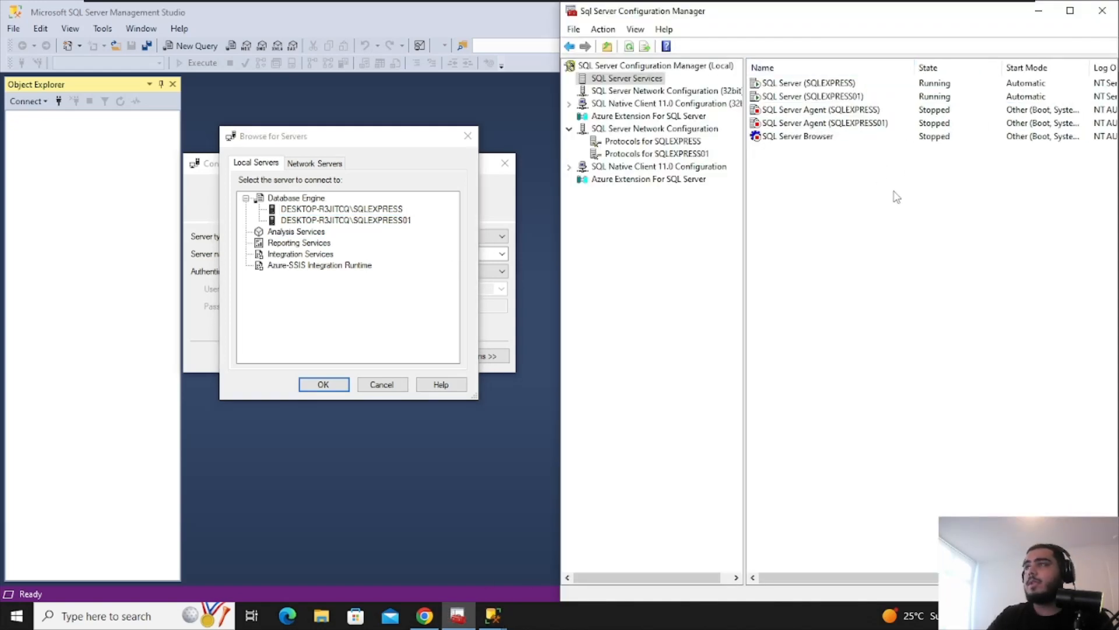
pyautogui.click(787, 87)
pyautogui.click(341, 208)
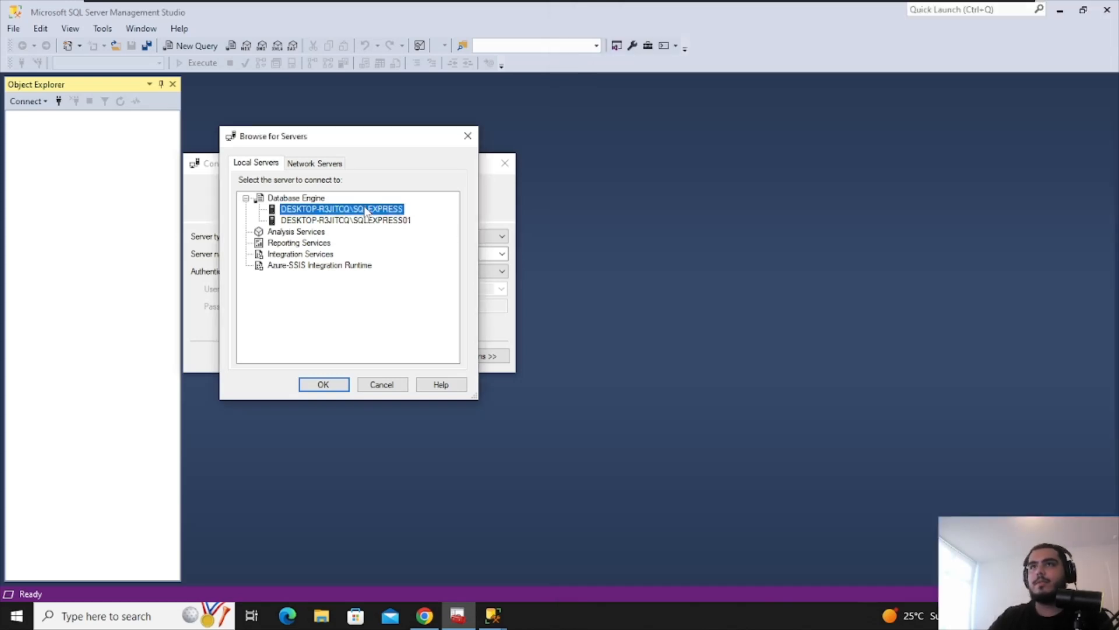
pyautogui.click(335, 387)
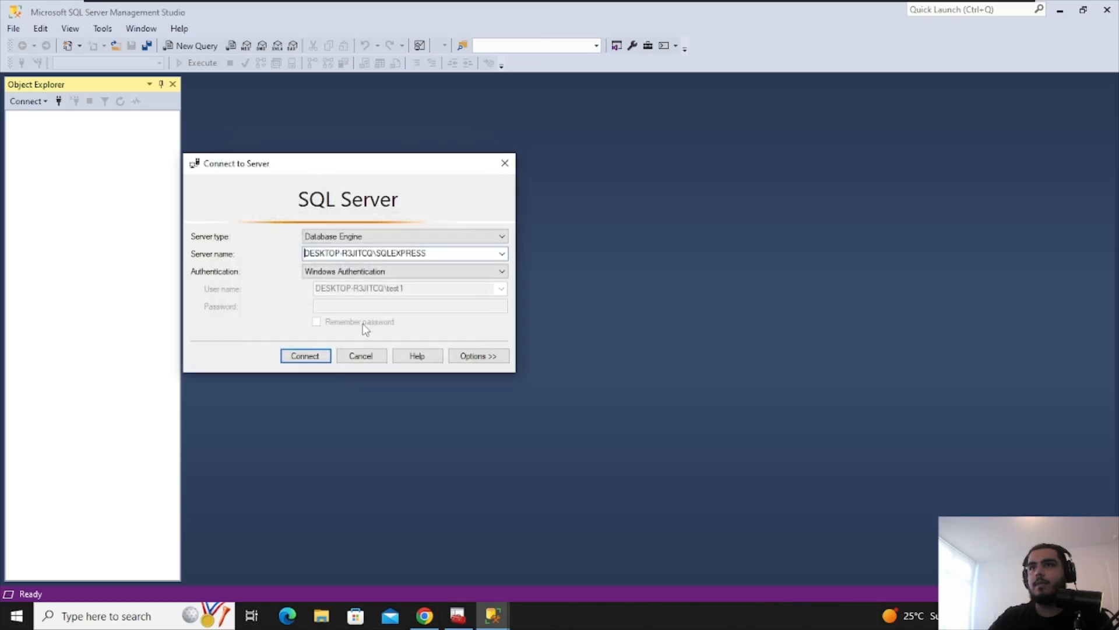
# Attempt connecting to SQLEXPRESS, stop the SQL Server (SQLEXPRESS) service, and dismiss the certificate error
pyautogui.click(311, 356)
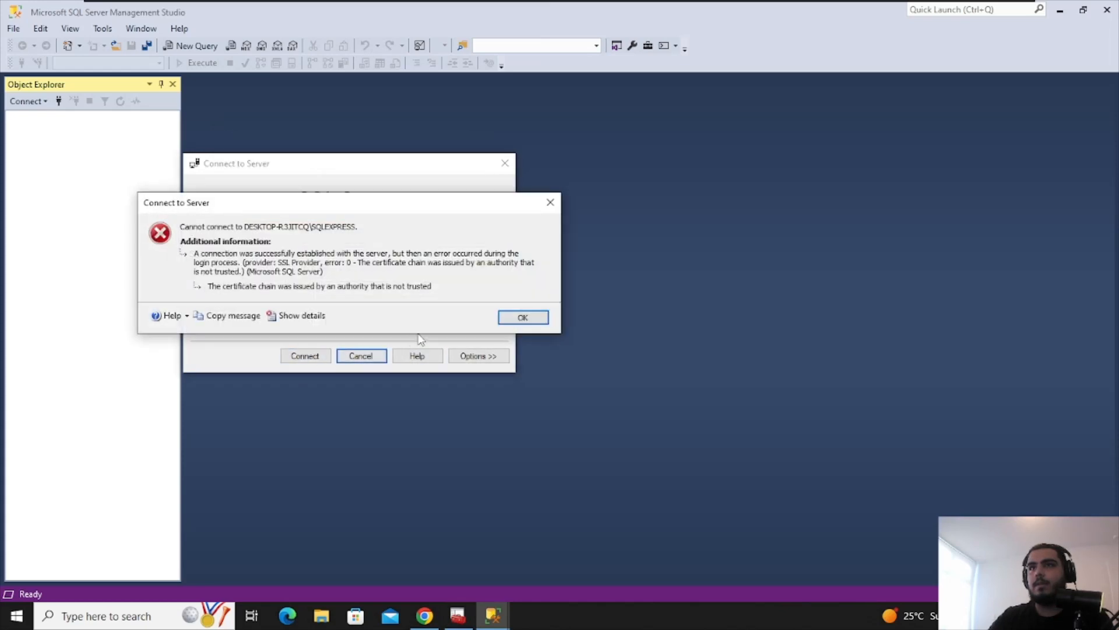
pyautogui.click(459, 615)
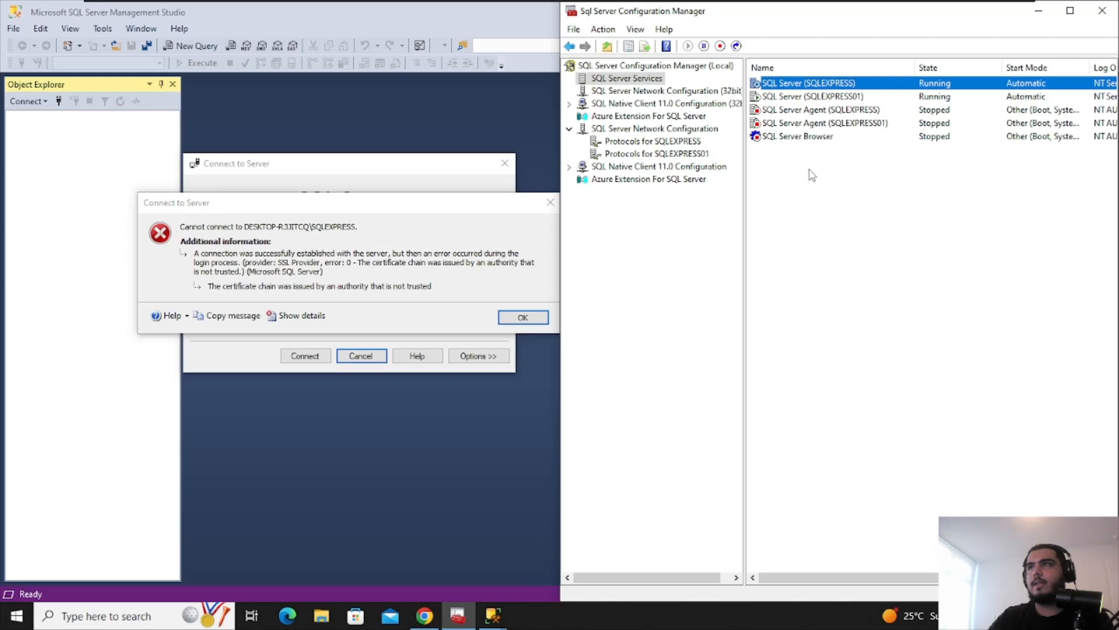
pyautogui.rightClick(788, 86)
pyautogui.click(825, 106)
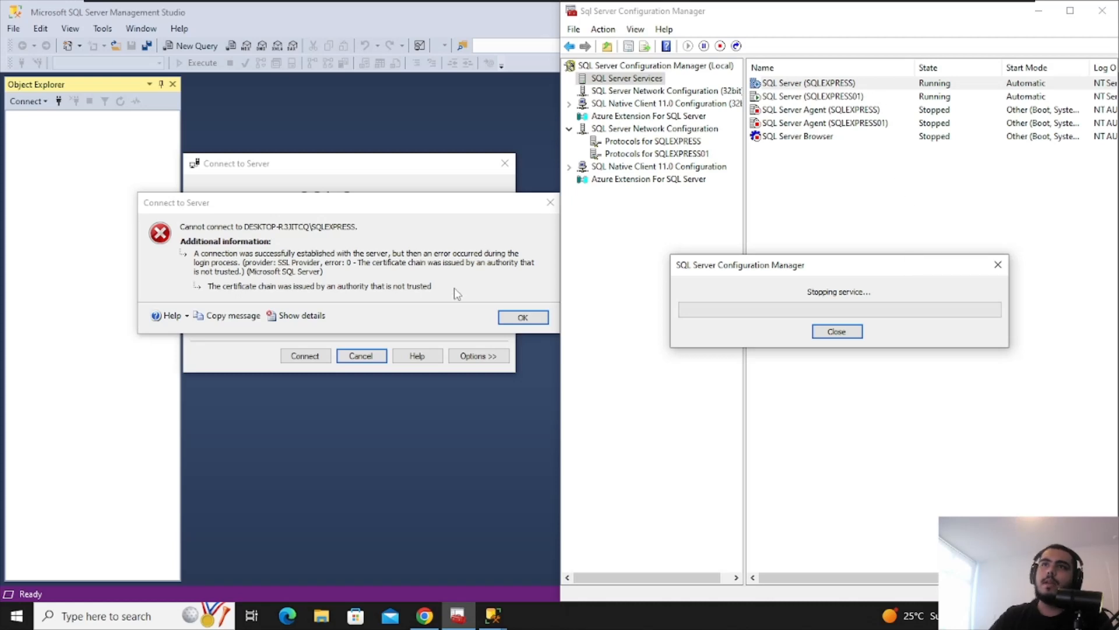
pyautogui.click(501, 314)
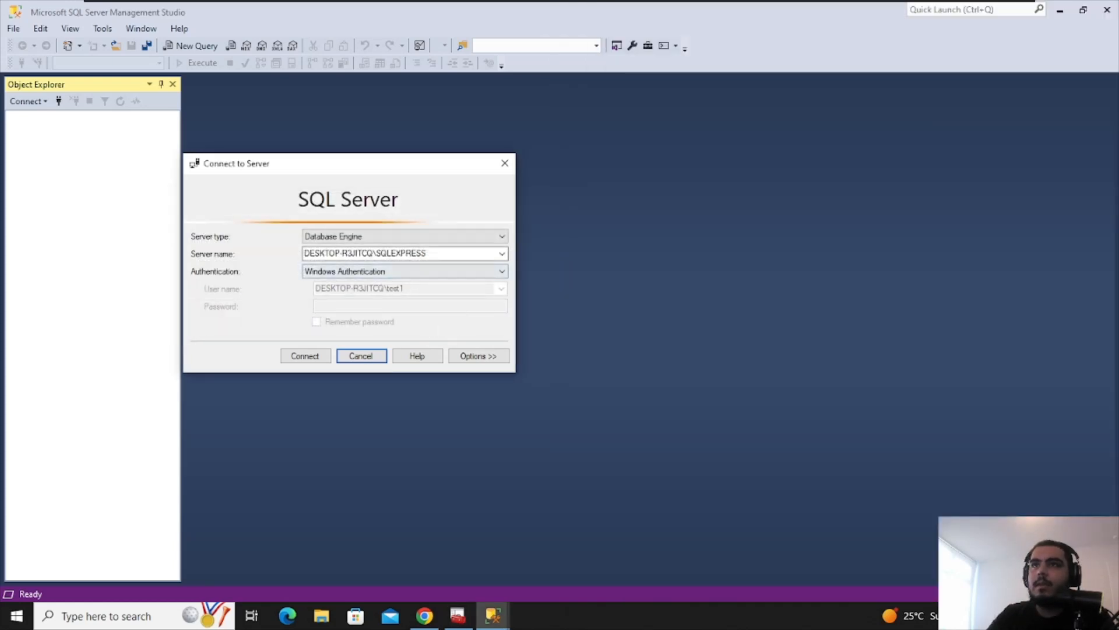
pyautogui.click(458, 615)
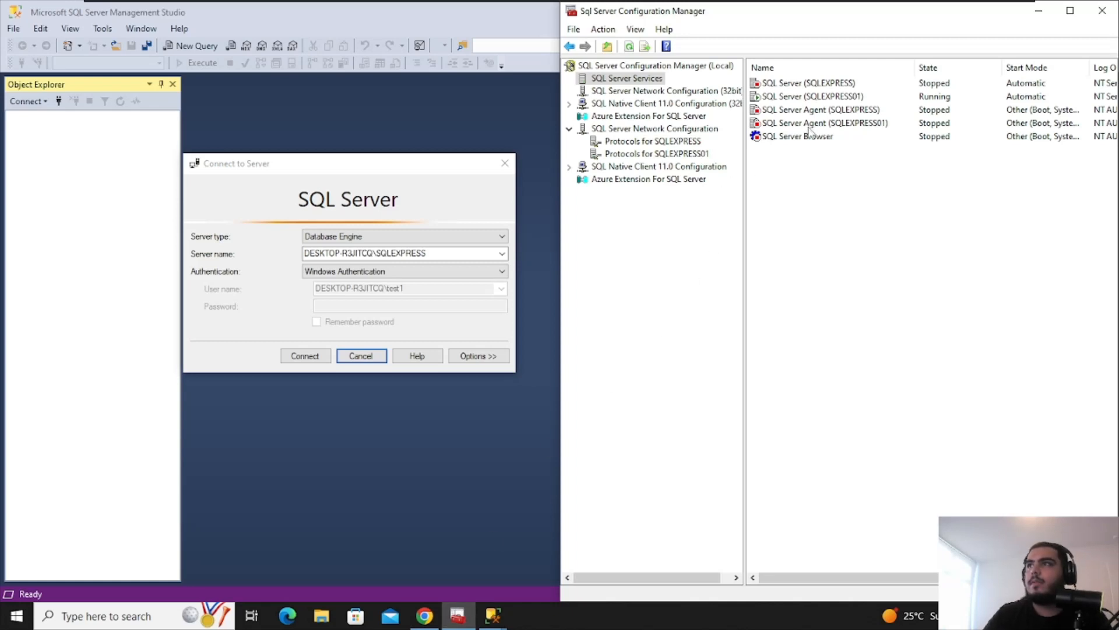
# Stop SQL Server (SQLEXPRESS01), close Management Studio and the properties window, and maximize Configuration Manager
pyautogui.rightClick(841, 100)
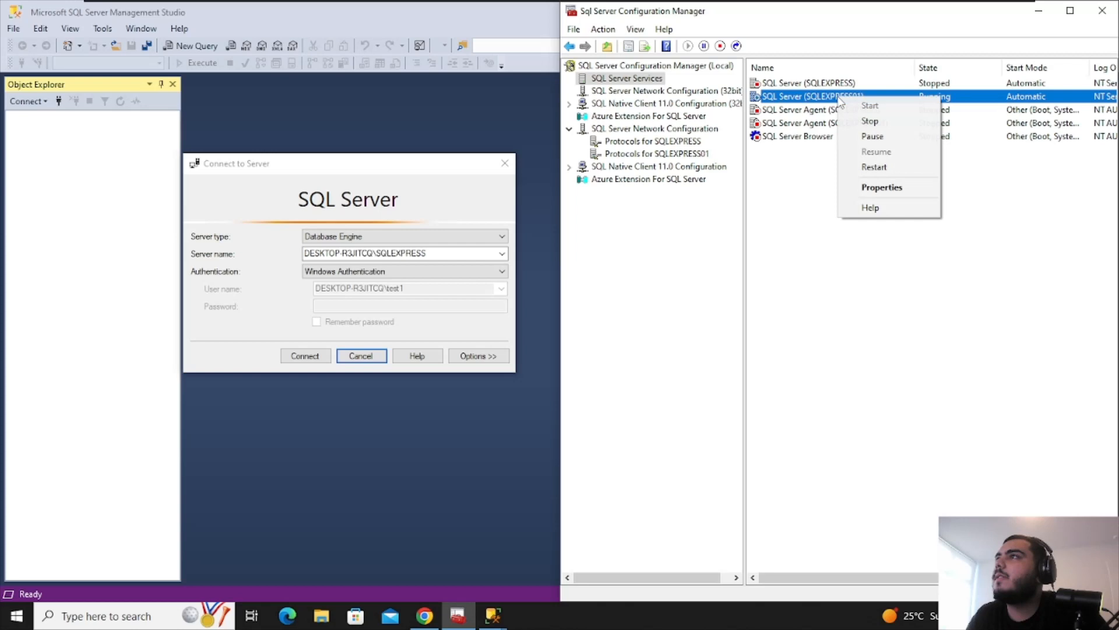
pyautogui.click(871, 120)
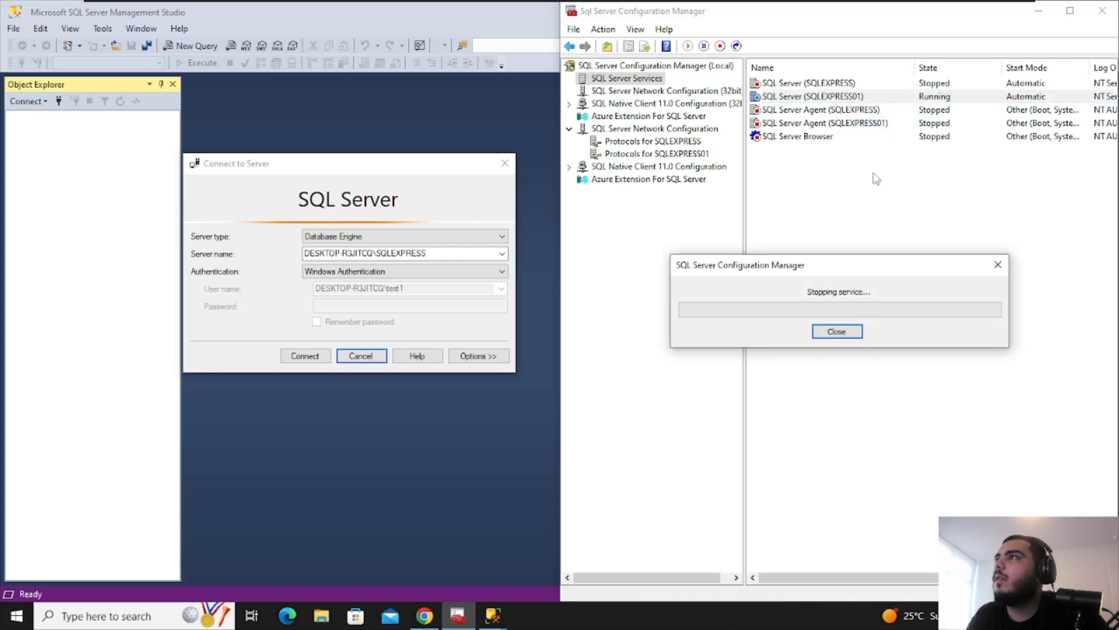
pyautogui.click(505, 164)
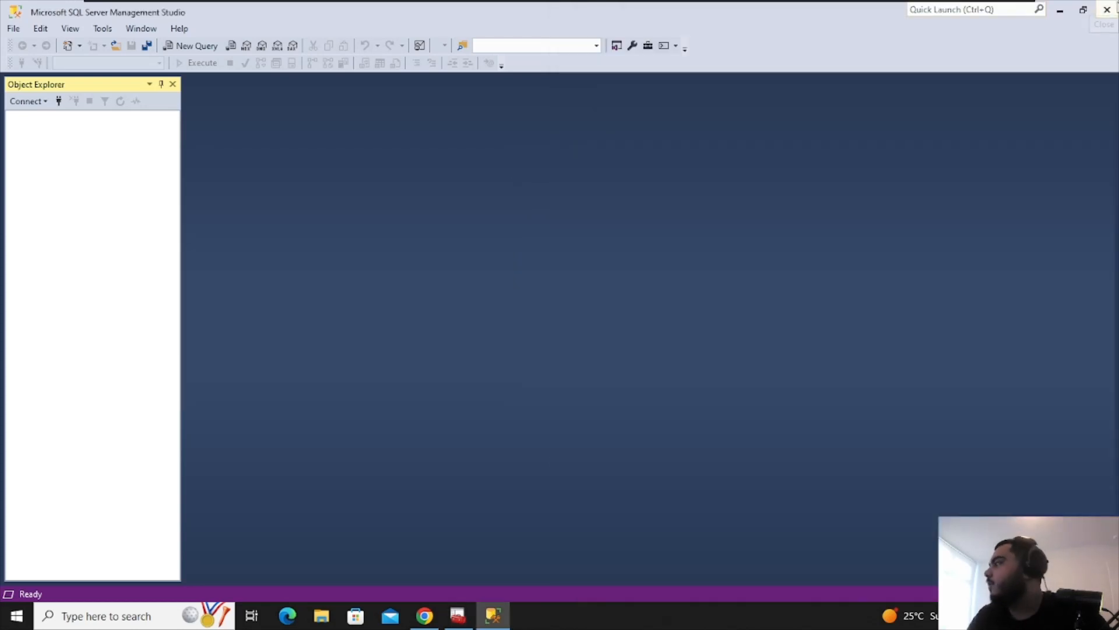
pyautogui.click(1108, 9)
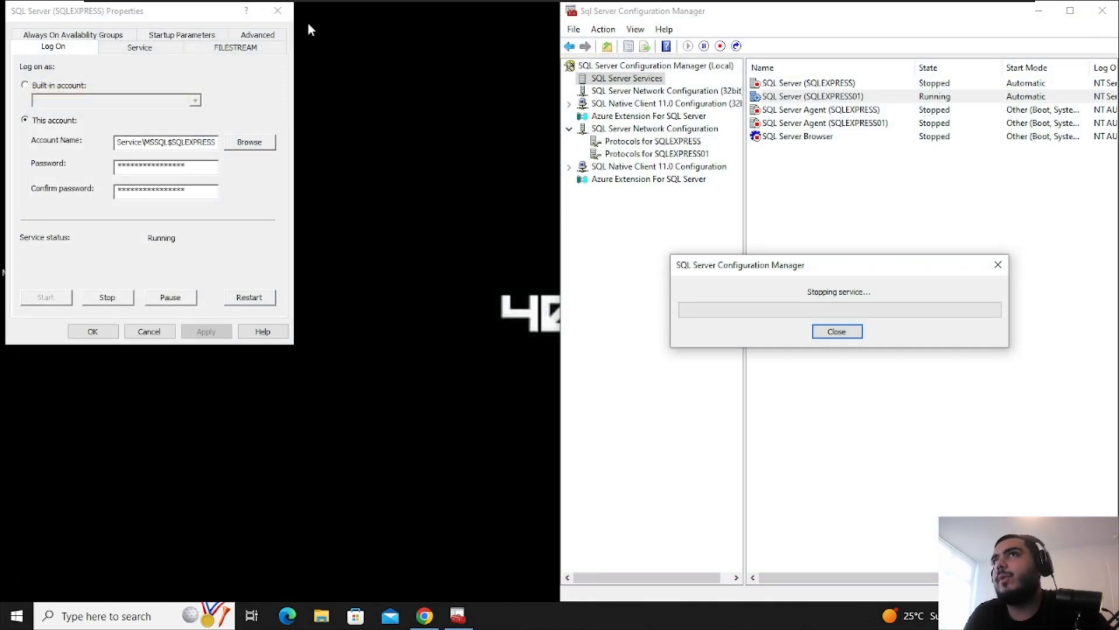
pyautogui.click(278, 11)
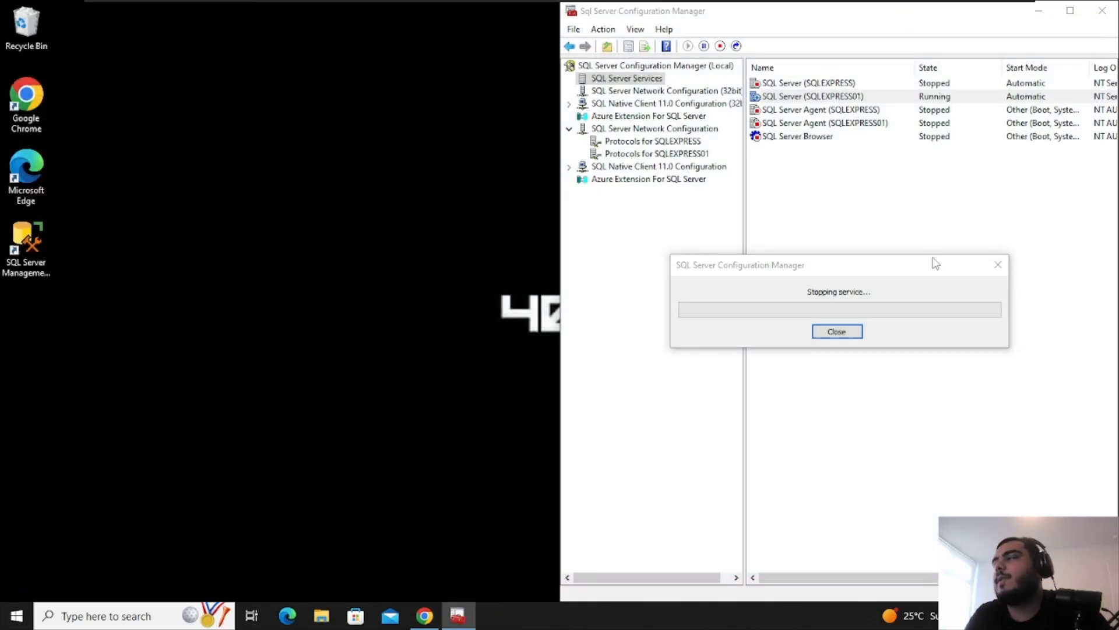
pyautogui.click(1071, 11)
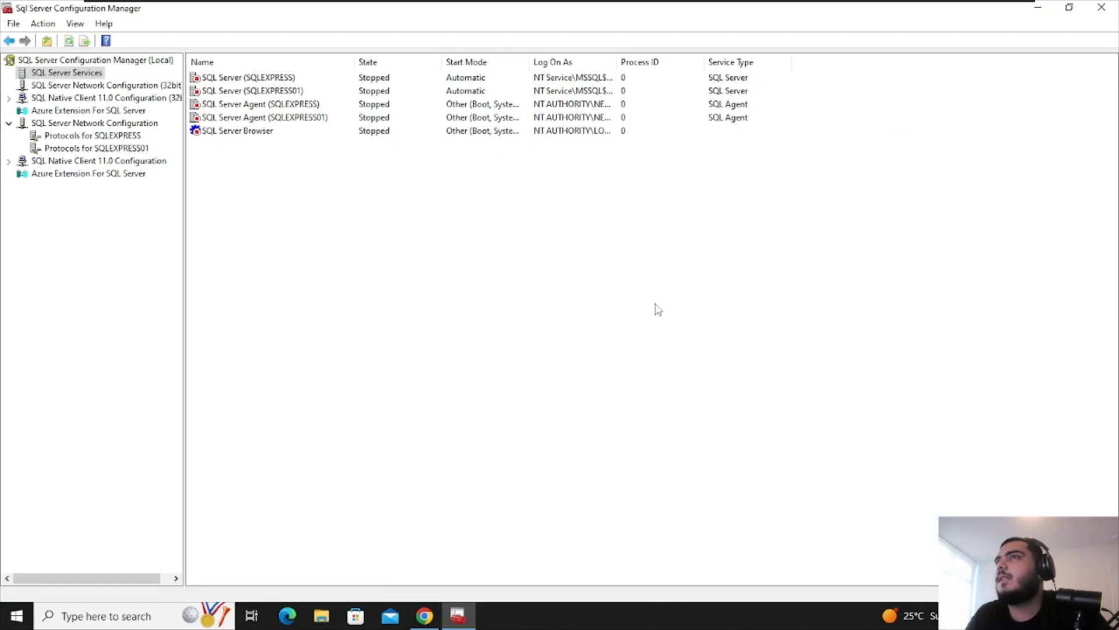
# Start SQL Server (SQLEXPRESS) and SQL Server (SQLEXPRESS01), then close Configuration Manager
pyautogui.click(270, 91)
pyautogui.rightClick(268, 80)
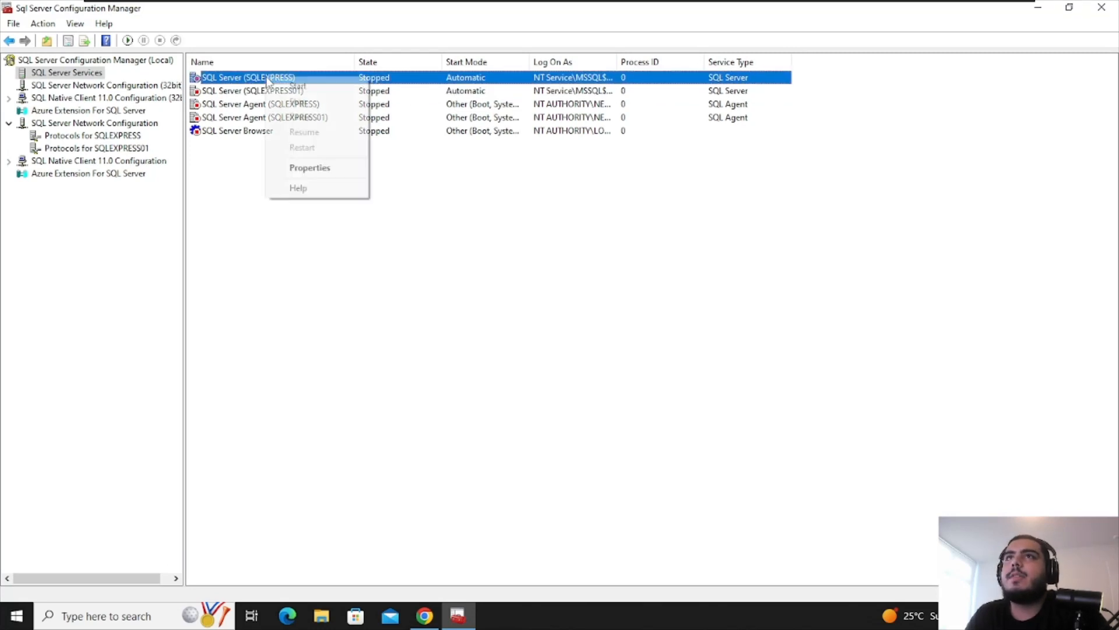
pyautogui.click(326, 86)
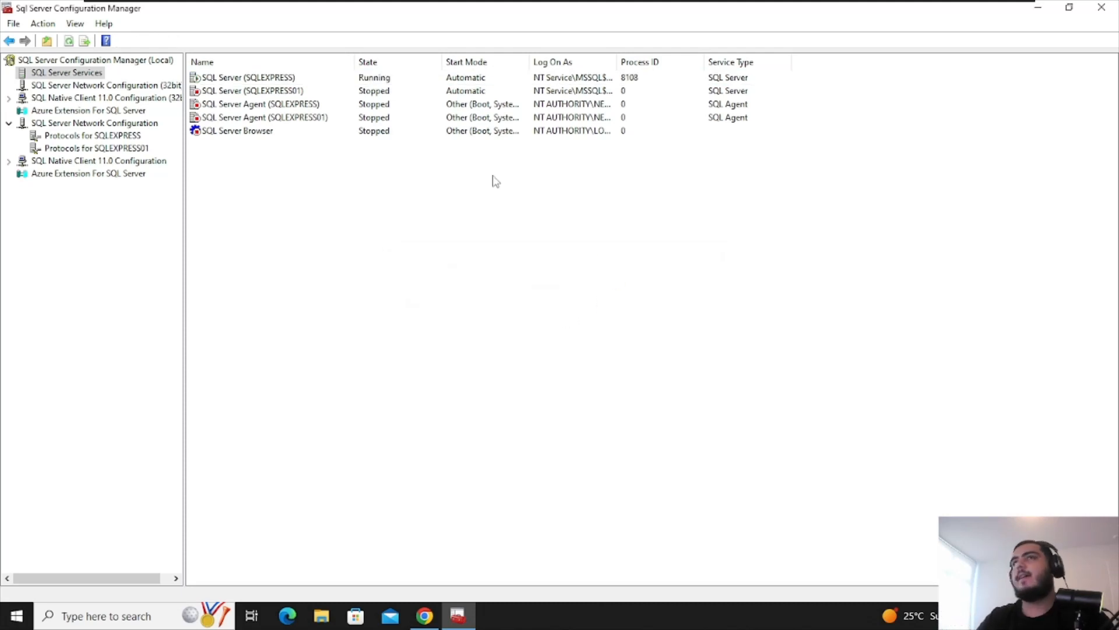
pyautogui.rightClick(287, 92)
pyautogui.click(308, 102)
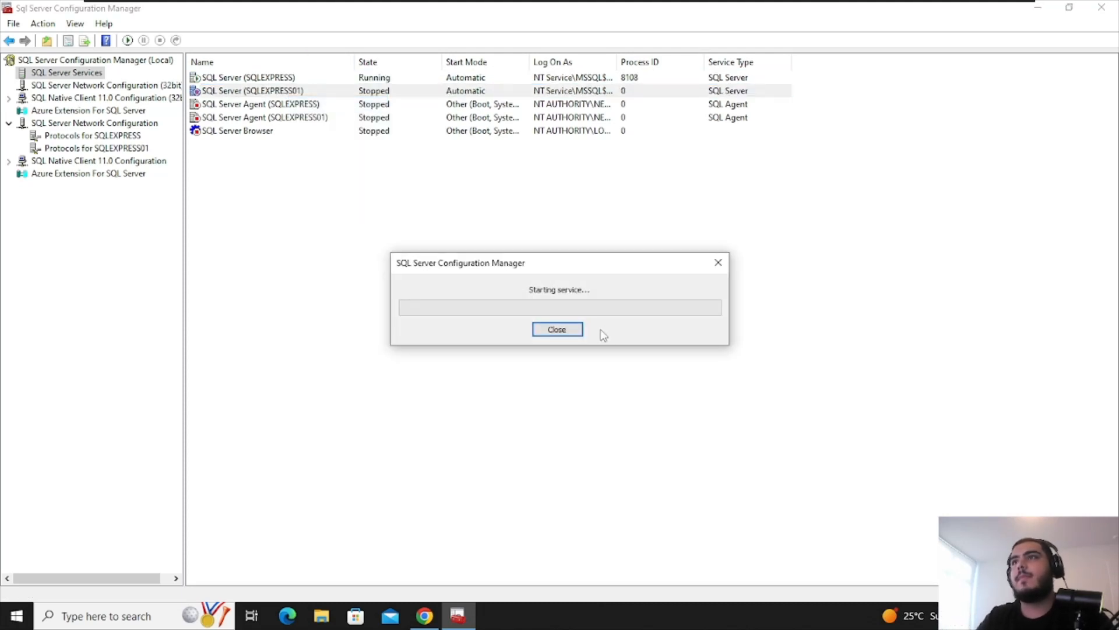
pyautogui.rightClick(290, 106)
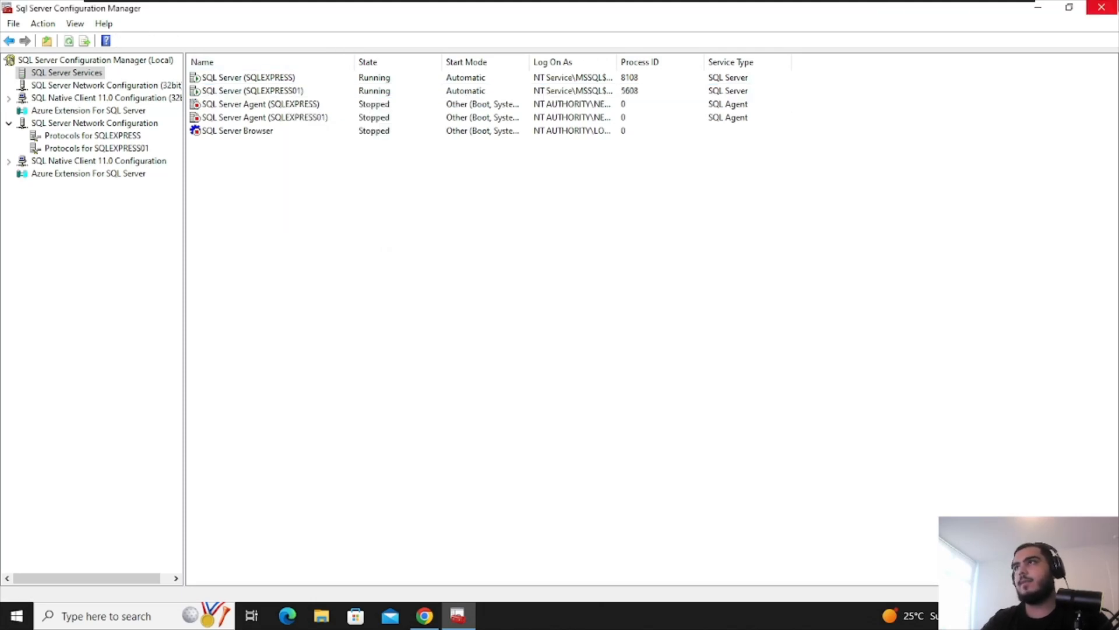
pyautogui.click(1101, 7)
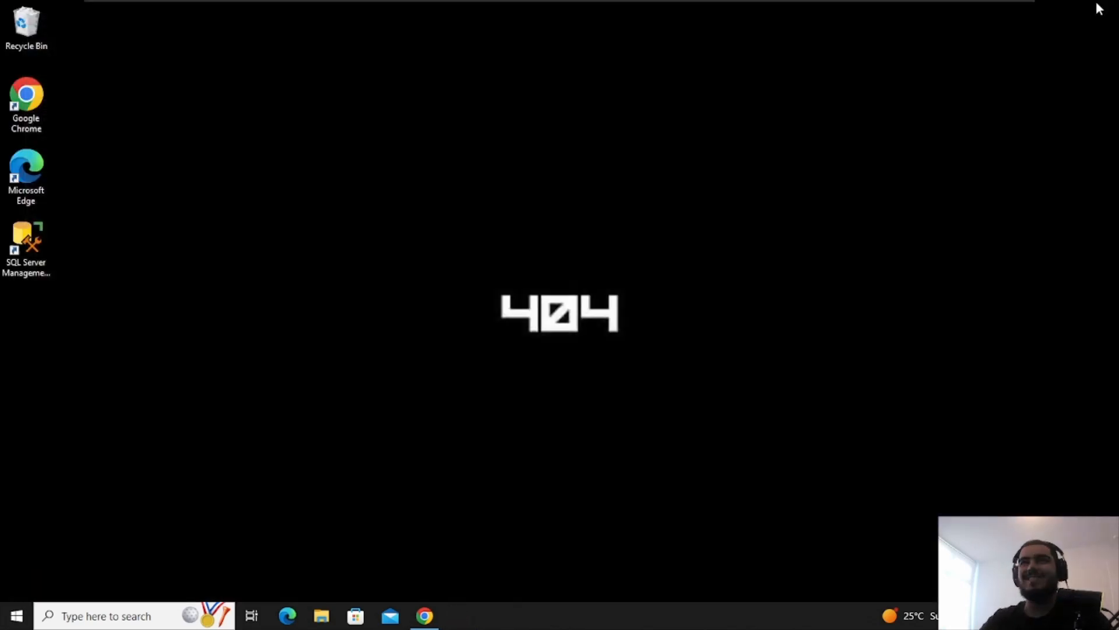
# Launch Management Studio and try several server types before settling on Database Engine
pyautogui.doubleClick(29, 240)
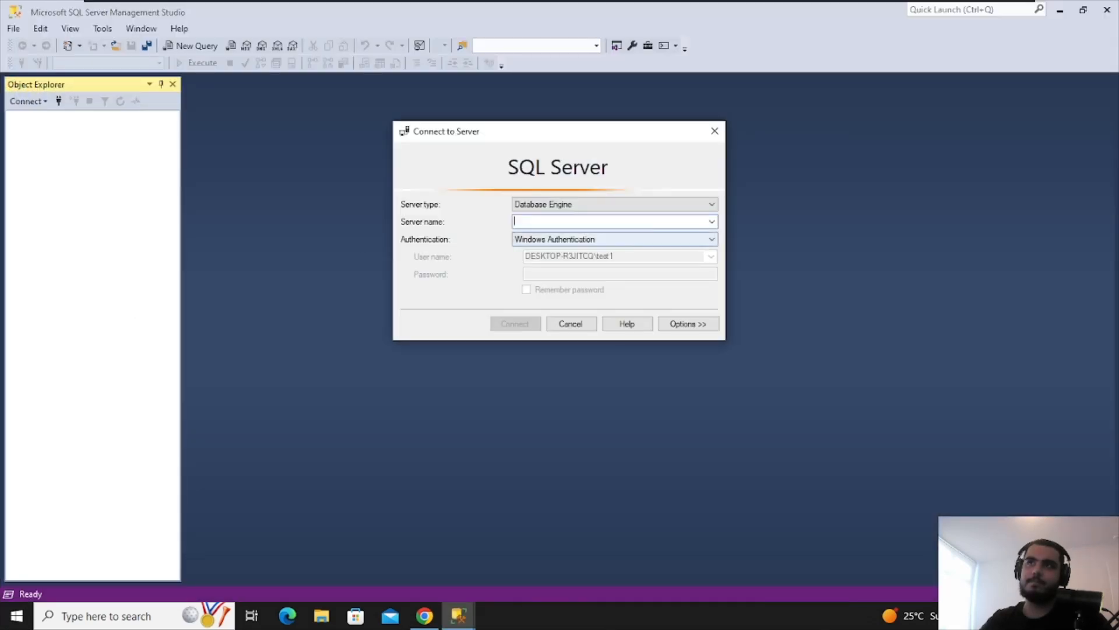
pyautogui.click(677, 205)
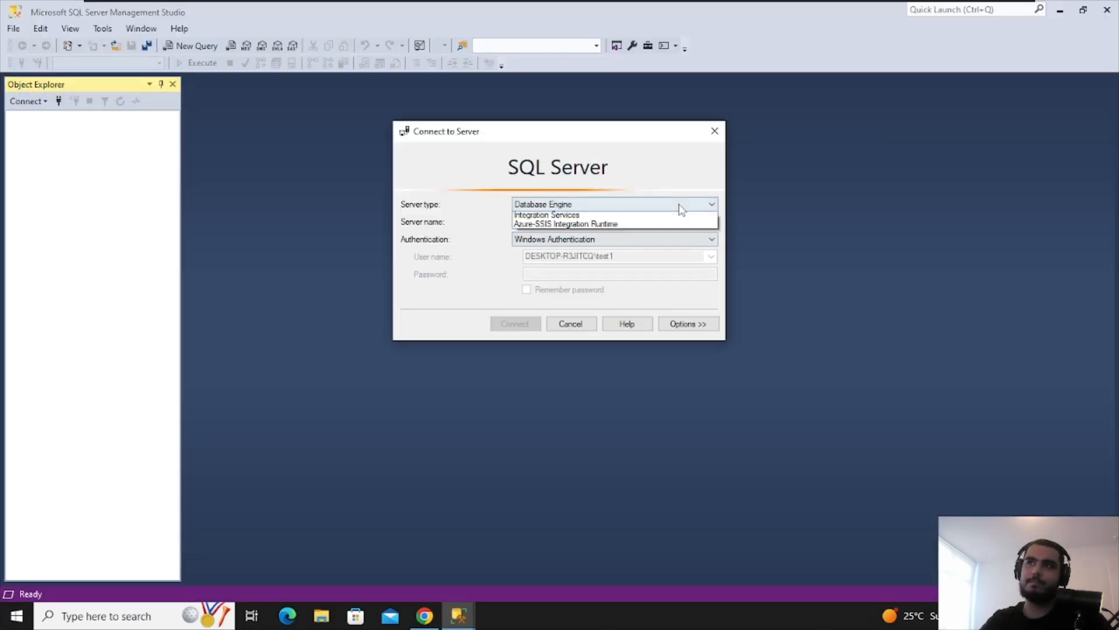
pyautogui.click(665, 223)
pyautogui.click(666, 205)
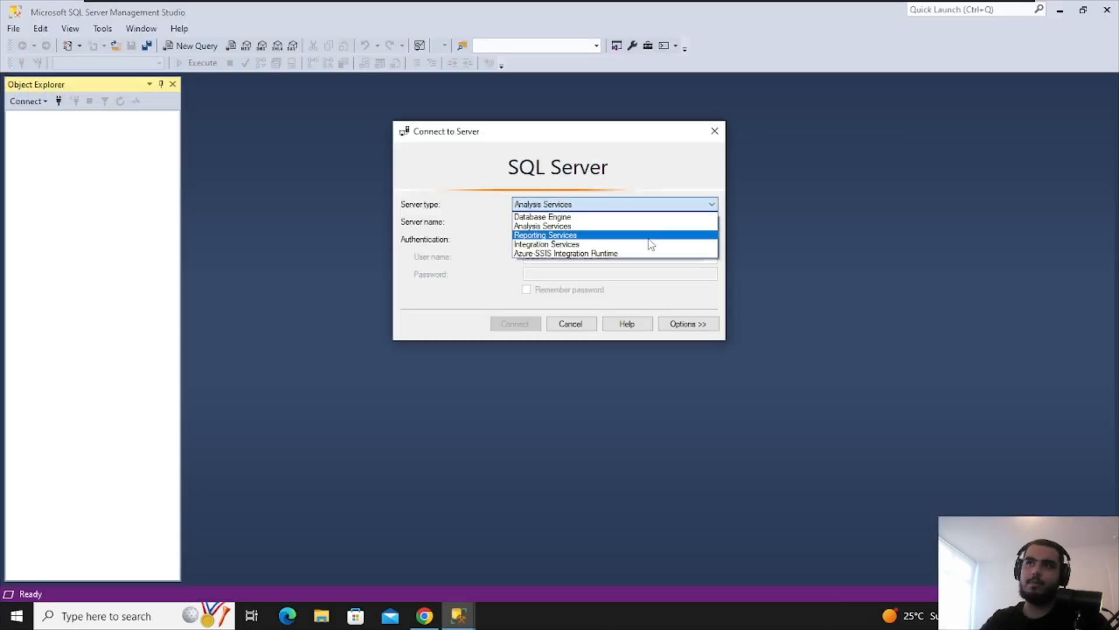
pyautogui.click(648, 235)
pyautogui.click(648, 206)
pyautogui.click(639, 254)
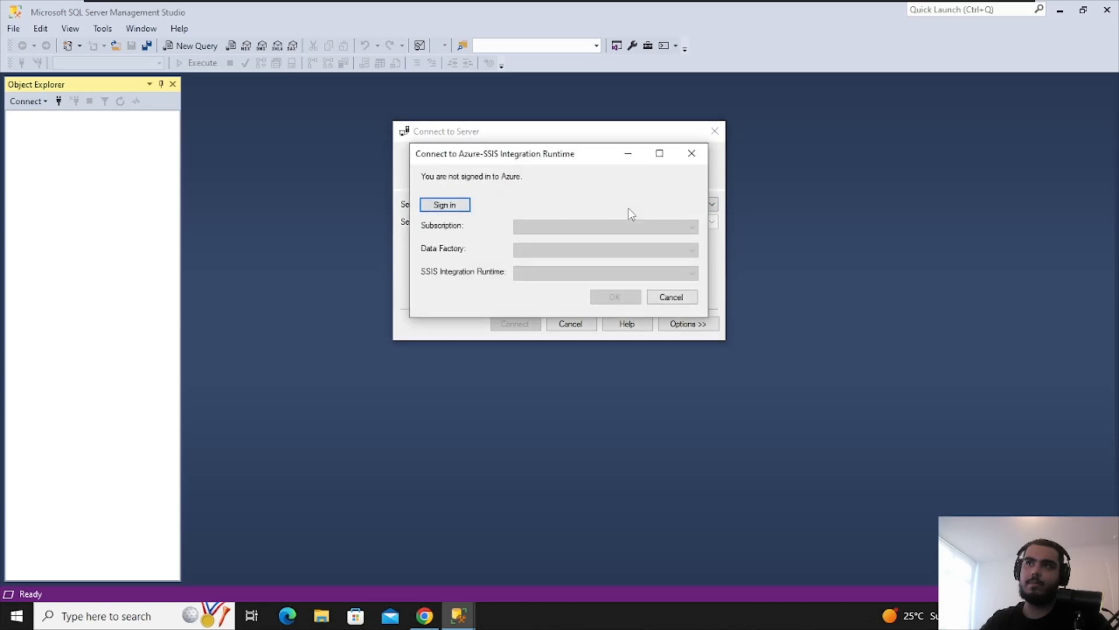
pyautogui.click(690, 153)
pyautogui.click(619, 206)
pyautogui.click(606, 217)
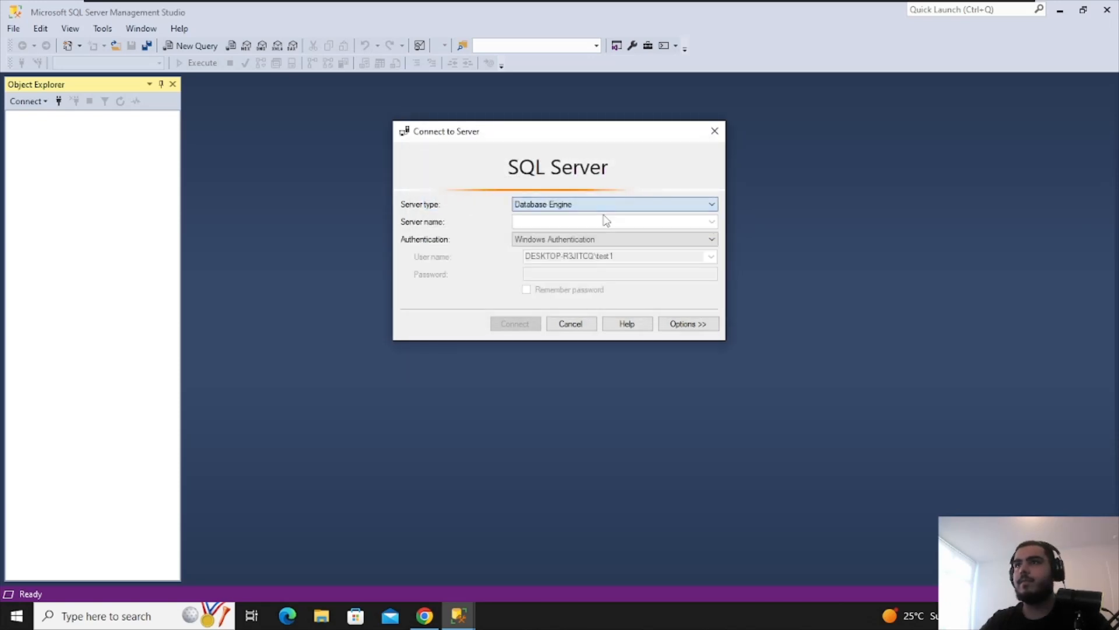
# Try SQL Server Authentication, then switch the authentication method back to Windows Authentication
pyautogui.click(712, 221)
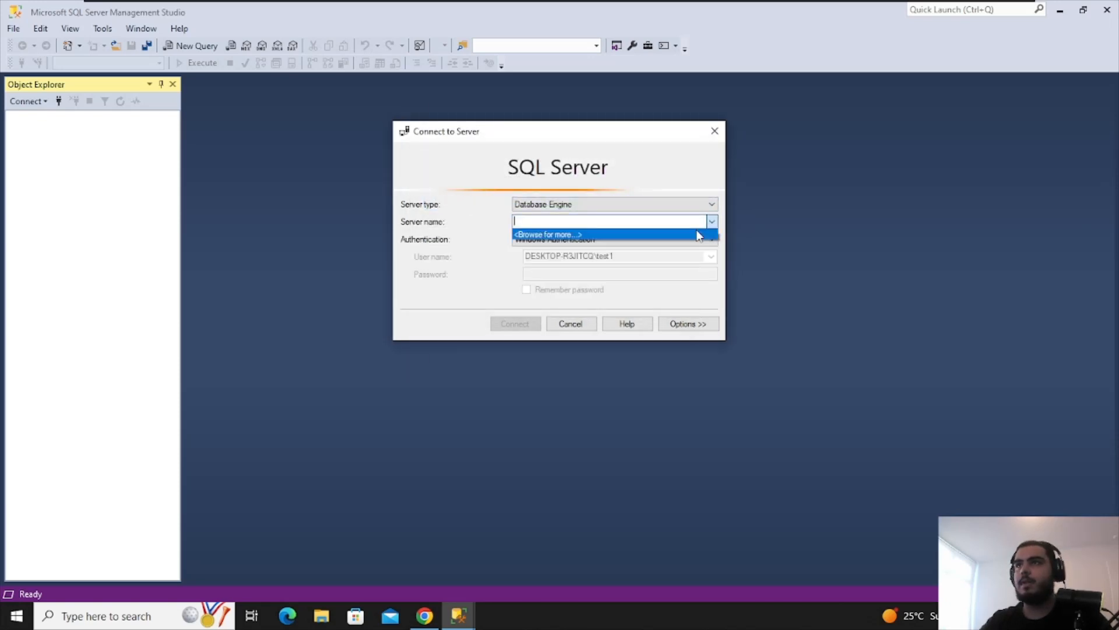
pyautogui.click(699, 234)
pyautogui.click(671, 106)
pyautogui.click(694, 241)
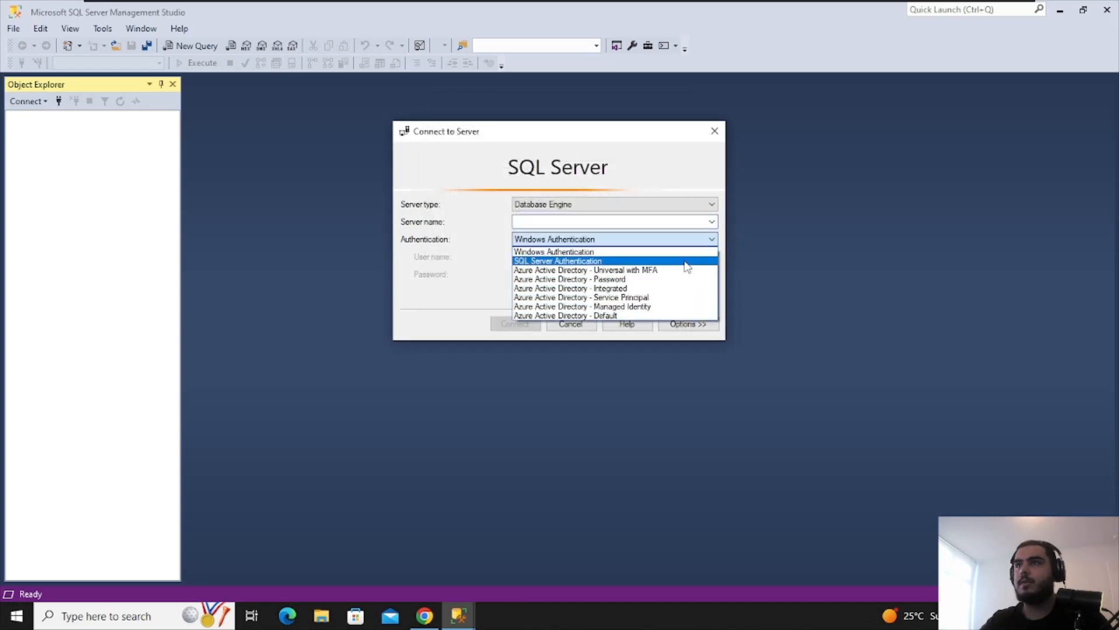
pyautogui.click(685, 260)
pyautogui.click(712, 221)
pyautogui.click(764, 243)
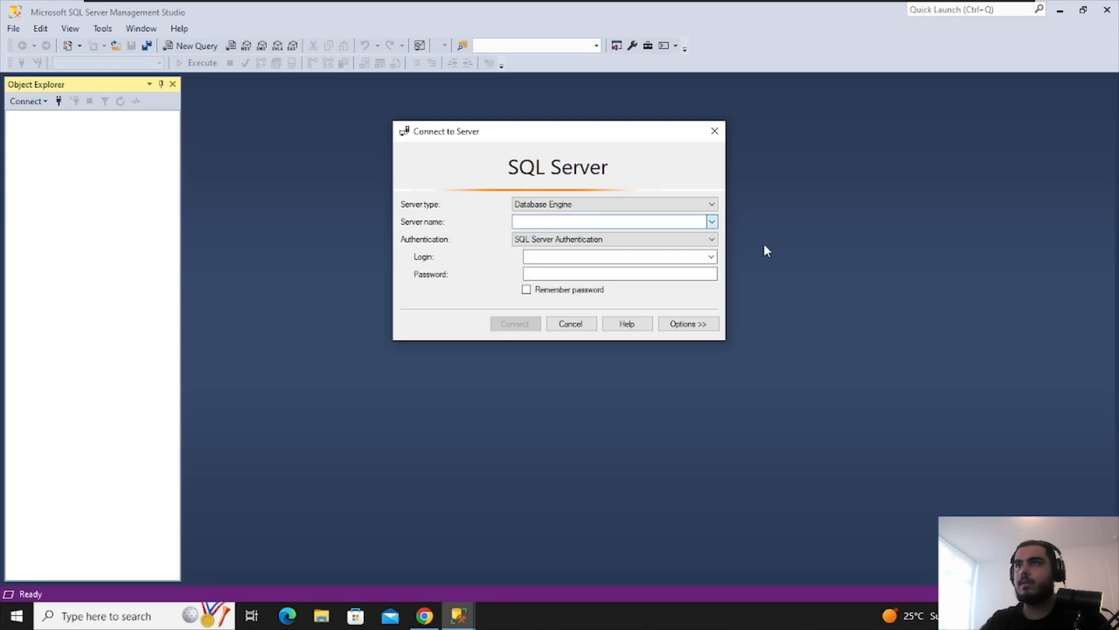
pyautogui.click(705, 240)
pyautogui.click(674, 251)
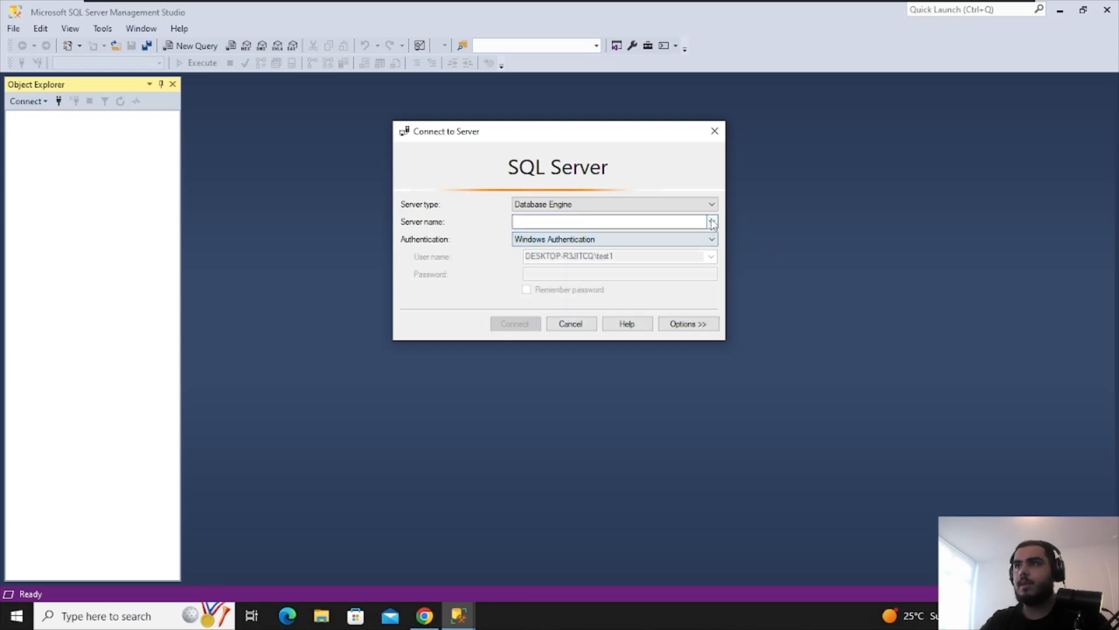
# Browse to the local SQLEXPRESS instance and connect, then dismiss the error and close the connect form
pyautogui.click(712, 221)
pyautogui.click(677, 236)
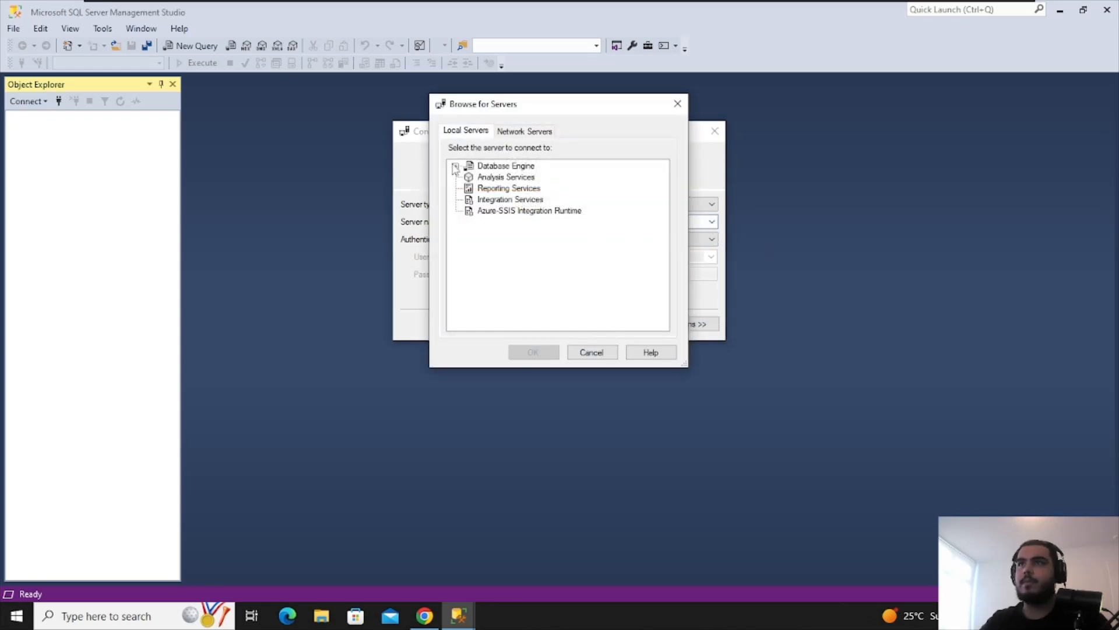
pyautogui.click(455, 168)
pyautogui.click(496, 177)
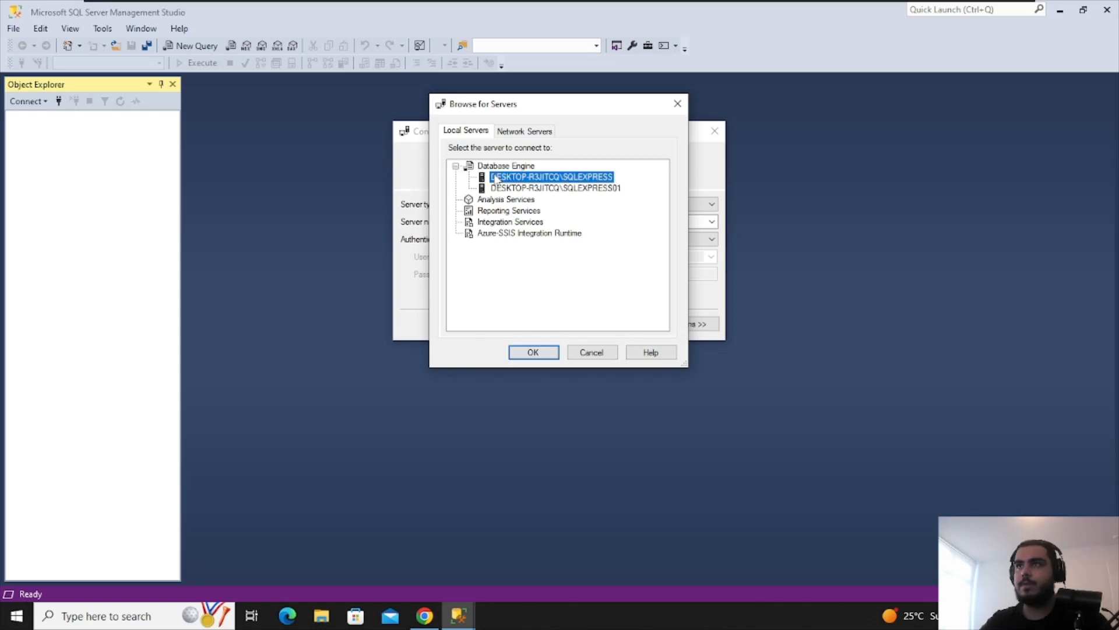
pyautogui.click(534, 352)
pyautogui.click(514, 323)
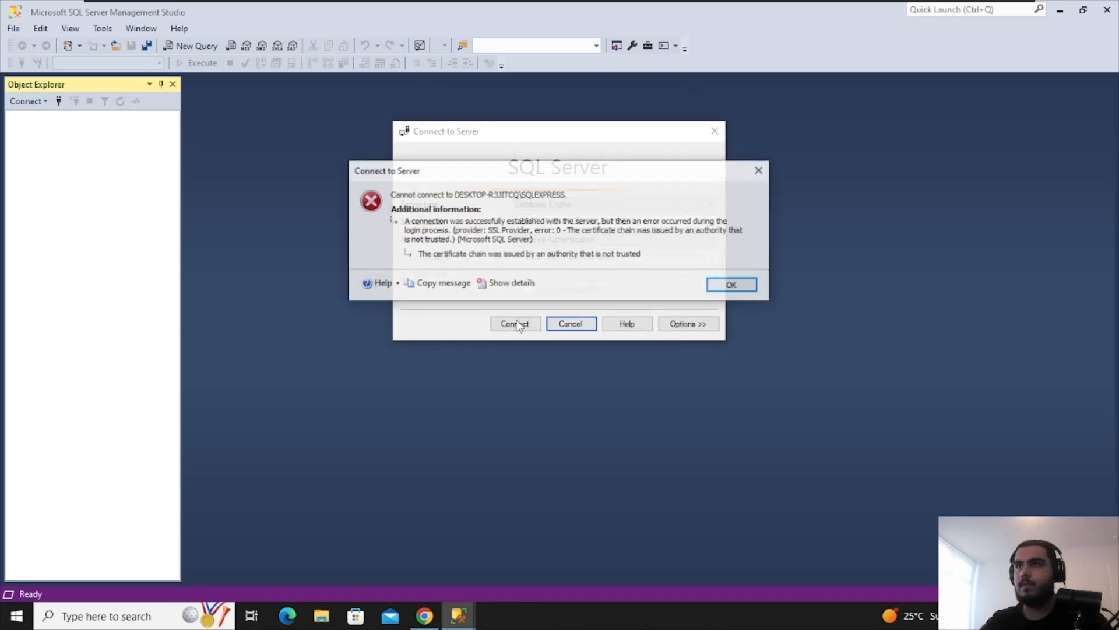
pyautogui.click(752, 284)
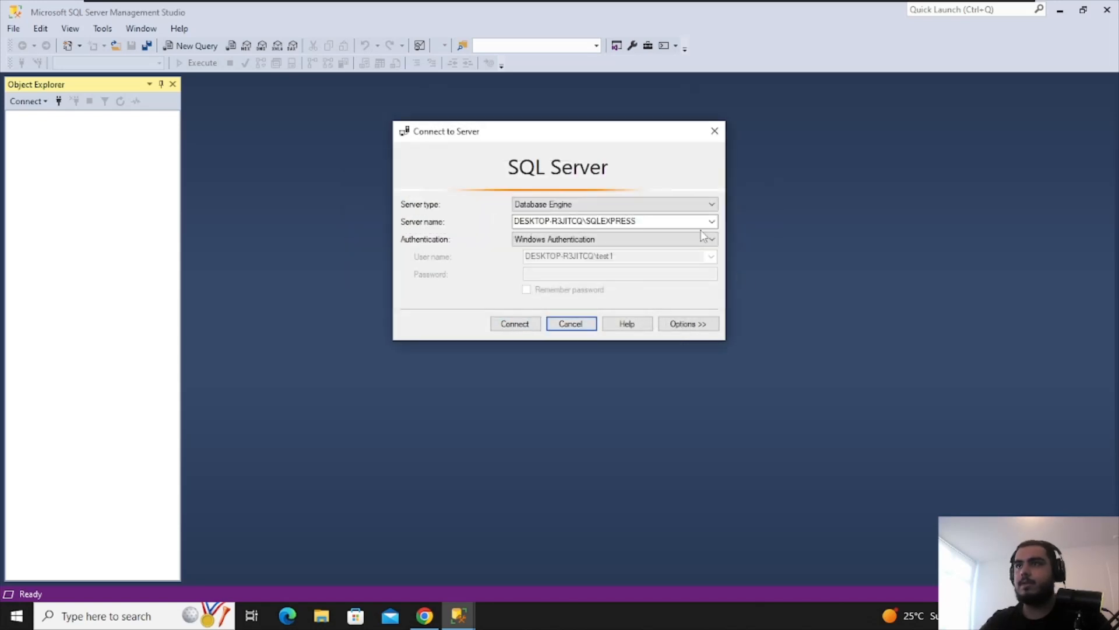
pyautogui.click(714, 130)
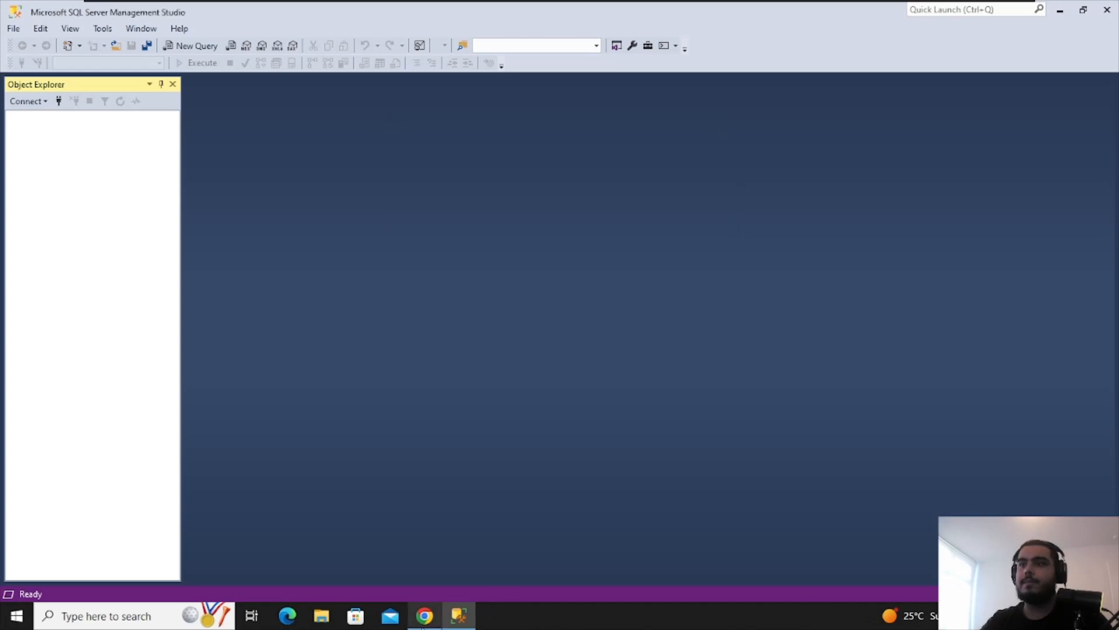
pyautogui.click(422, 625)
# Search 'ser' and launch SQL Server 2022 Configuration Manager, approving the administrator prompt
pyautogui.click(93, 616)
pyautogui.write('swe')
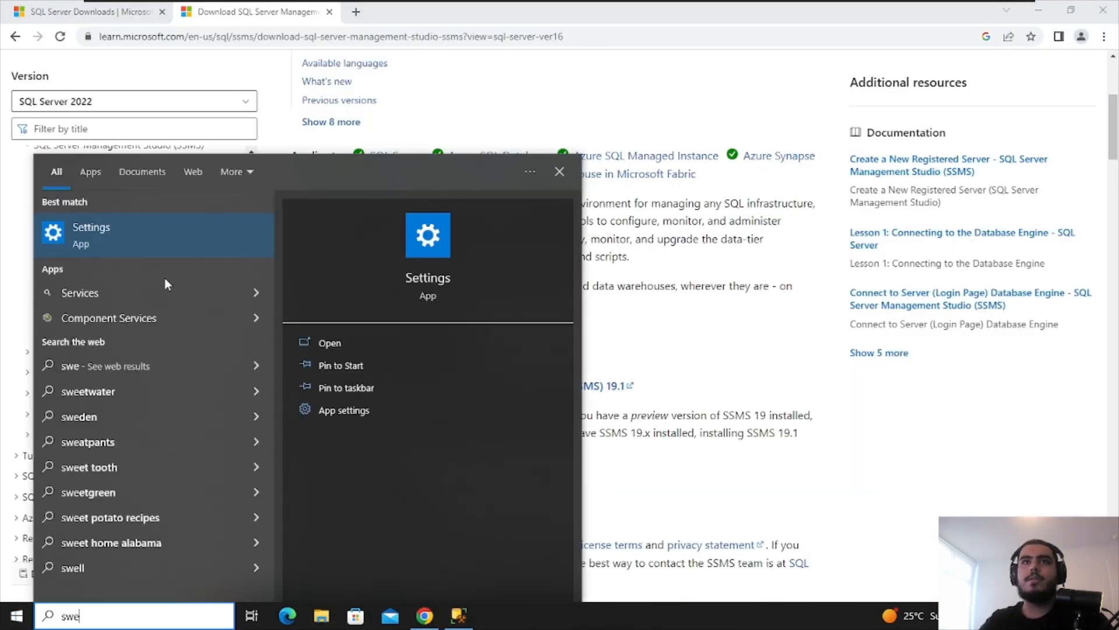
pyautogui.press('BackSpace')
pyautogui.press('BackSpace')
pyautogui.press('BackSpace')
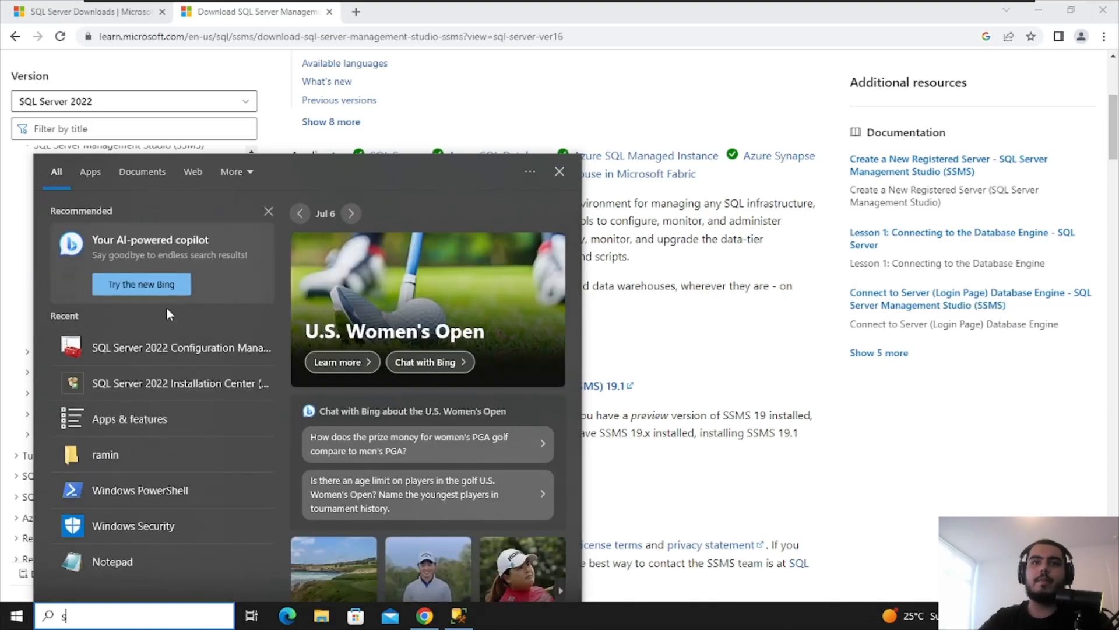
pyautogui.write('ser')
pyautogui.click(152, 294)
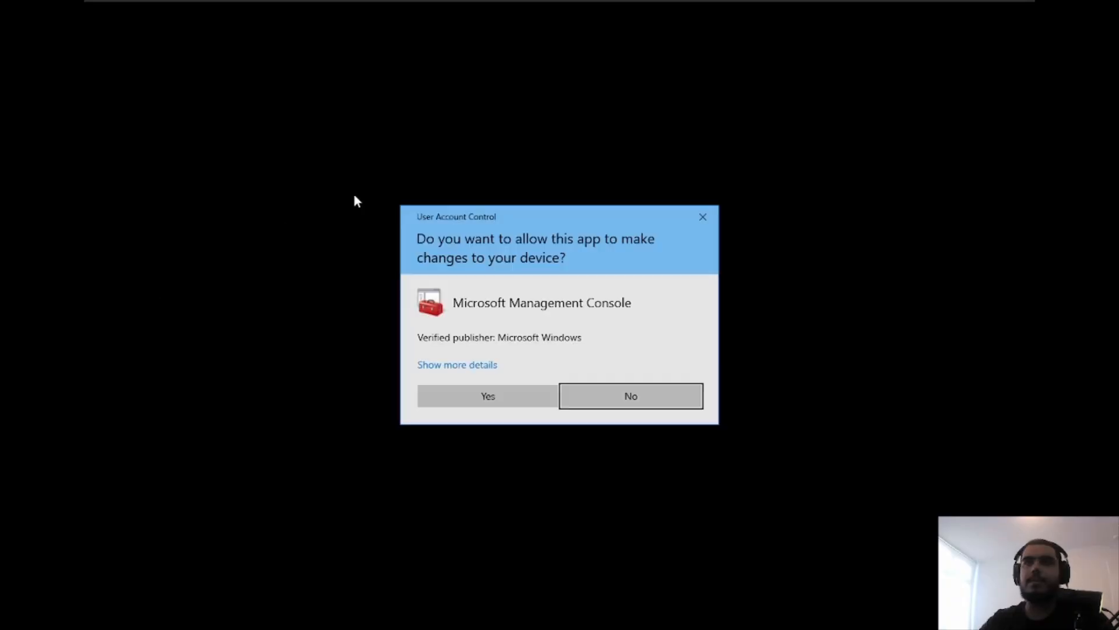
pyautogui.click(495, 396)
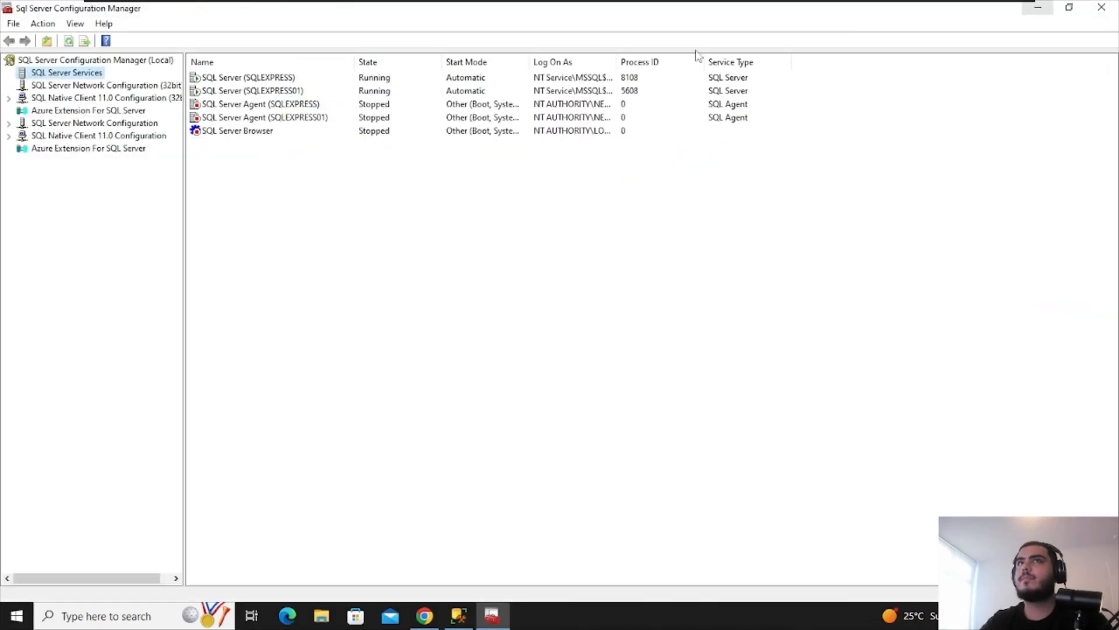
# Navigate between the SQL Server Services list and the 32-bit network configuration nodes
pyautogui.rightClick(50, 74)
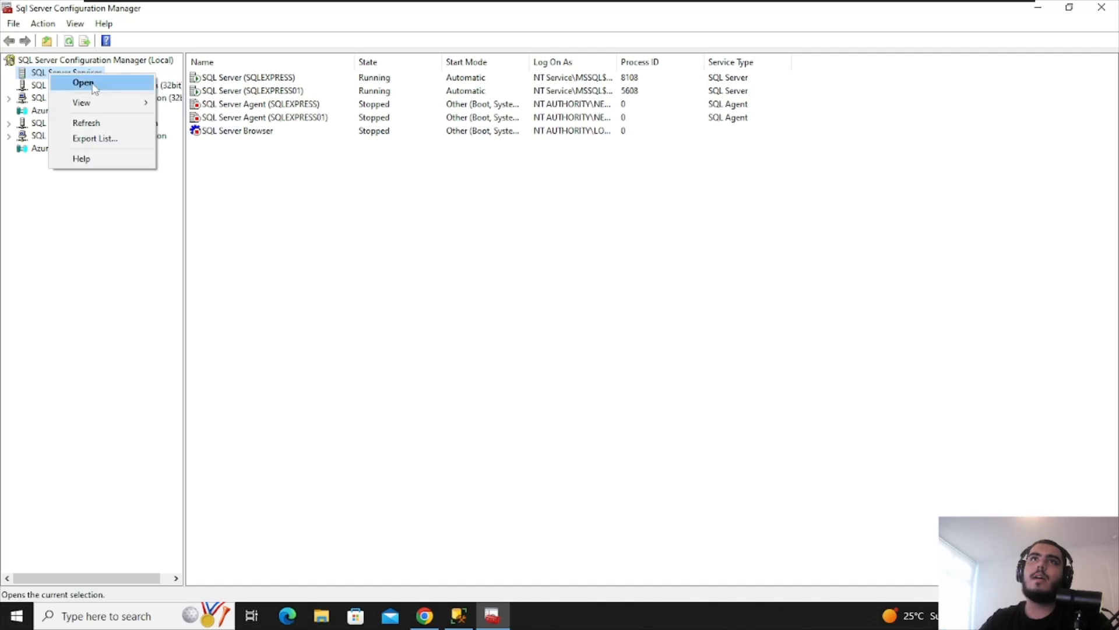
pyautogui.click(93, 85)
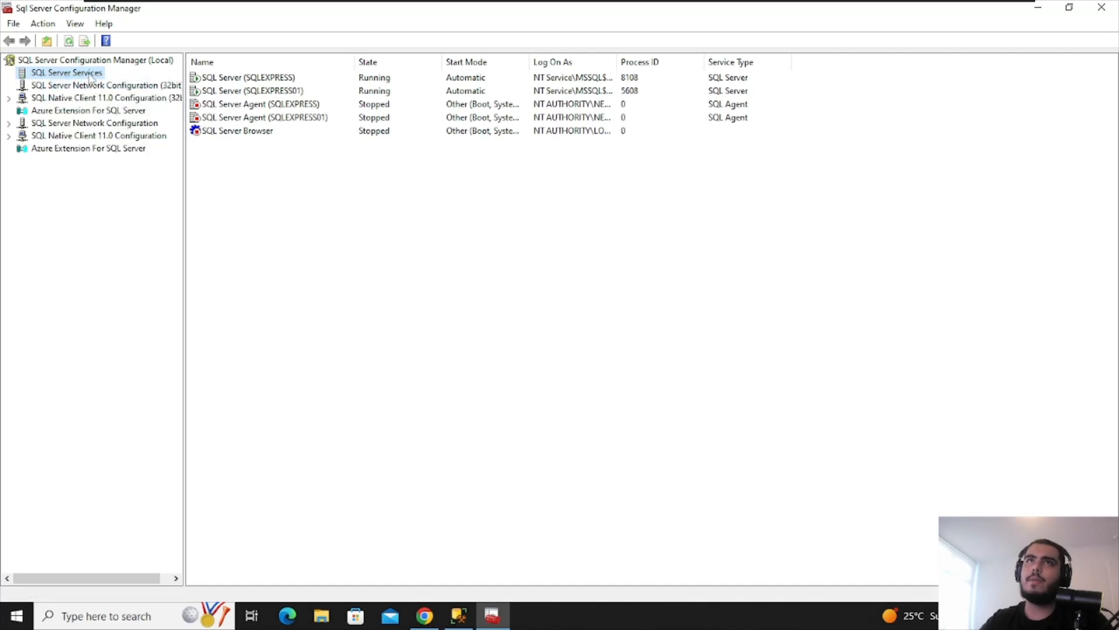
pyautogui.click(90, 85)
pyautogui.click(82, 72)
pyautogui.rightClick(102, 60)
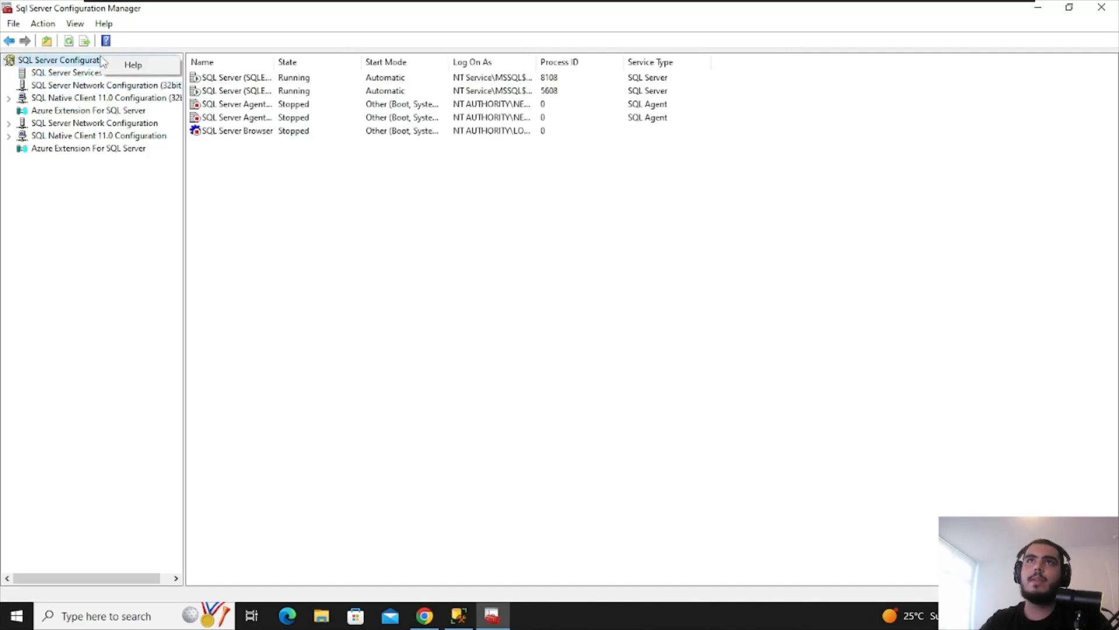
pyautogui.press('Escape')
# Review the SQLEXPRESS service actions and view SQL Server Agent (SQLEXPRESS) properties without changes
pyautogui.rightClick(241, 80)
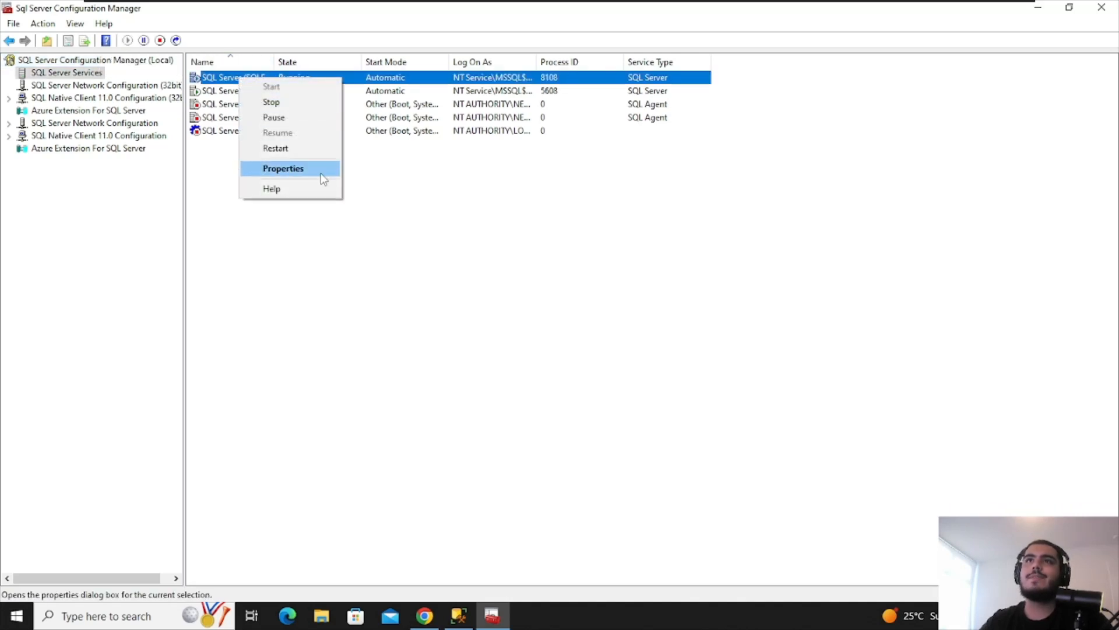
pyautogui.click(372, 170)
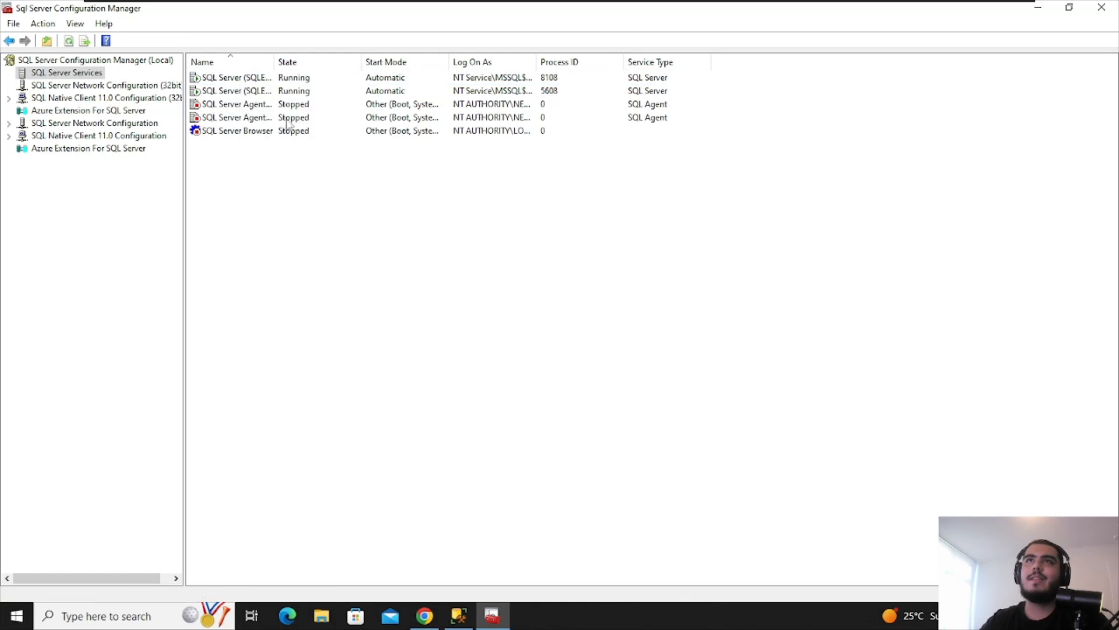
pyautogui.doubleClick(275, 107)
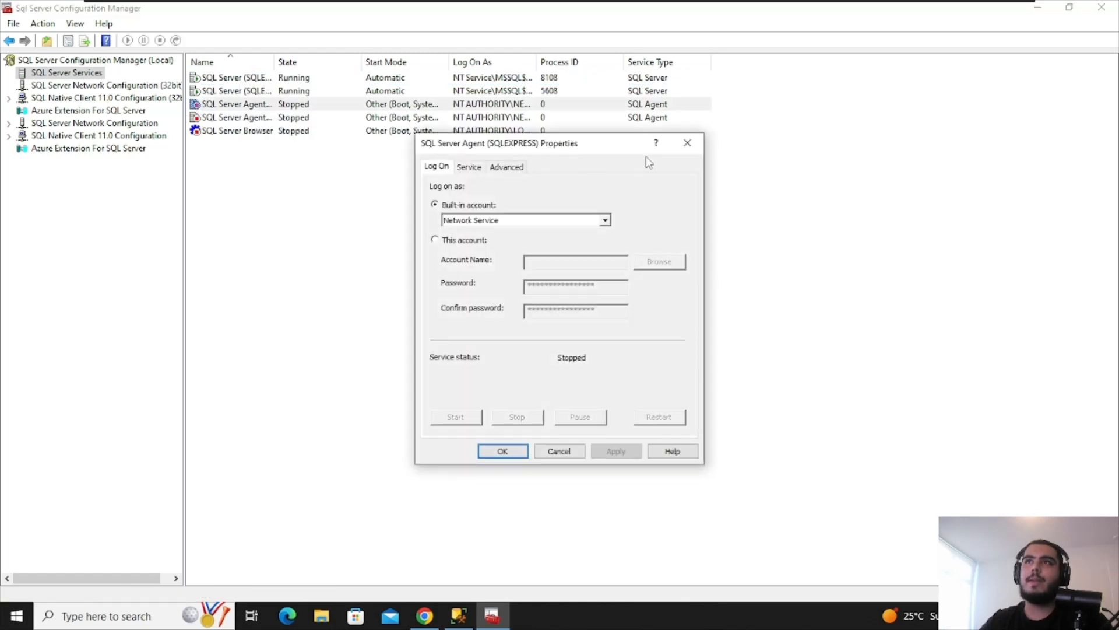
pyautogui.click(687, 143)
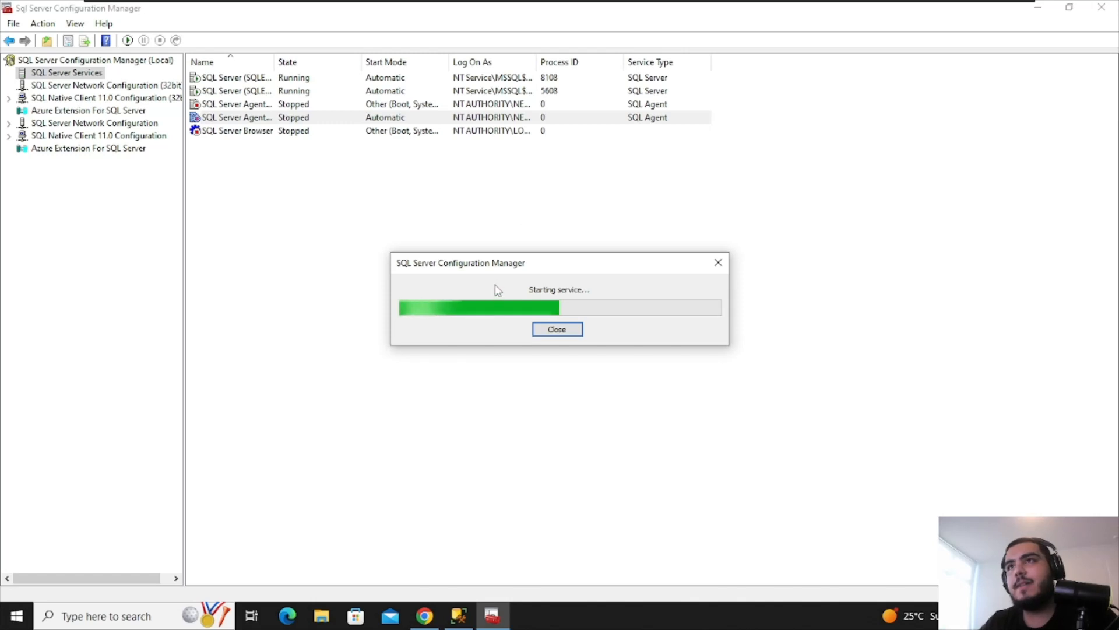
# Move the service progress box aside and wait for the Agent start to time out
pyautogui.moveTo(501, 264); pyautogui.dragTo(365, 300)
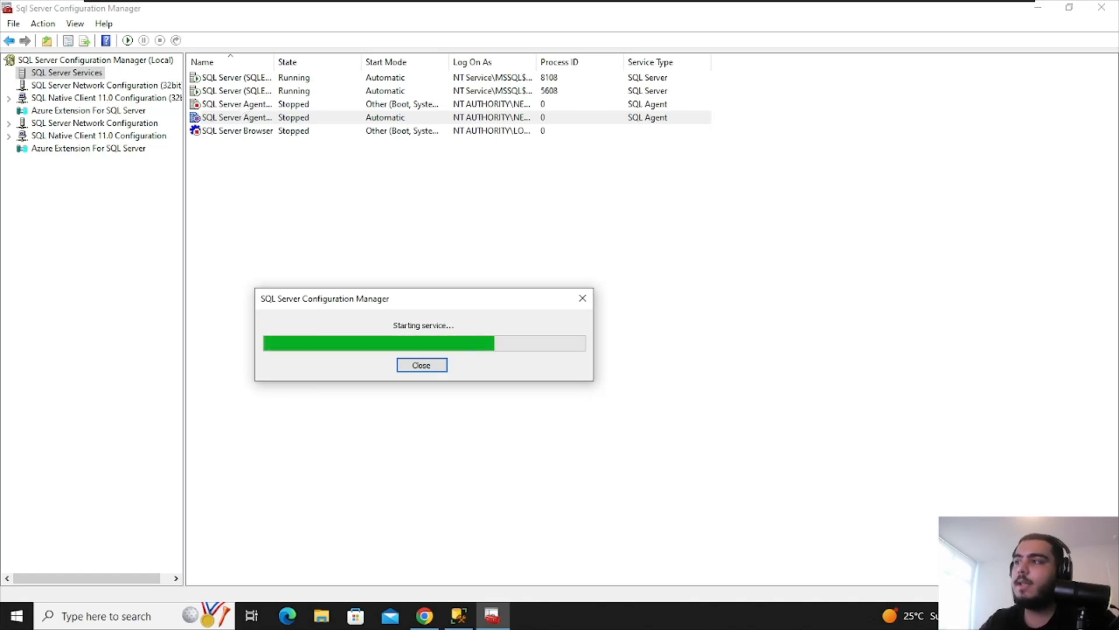
pyautogui.click(1099, 615)
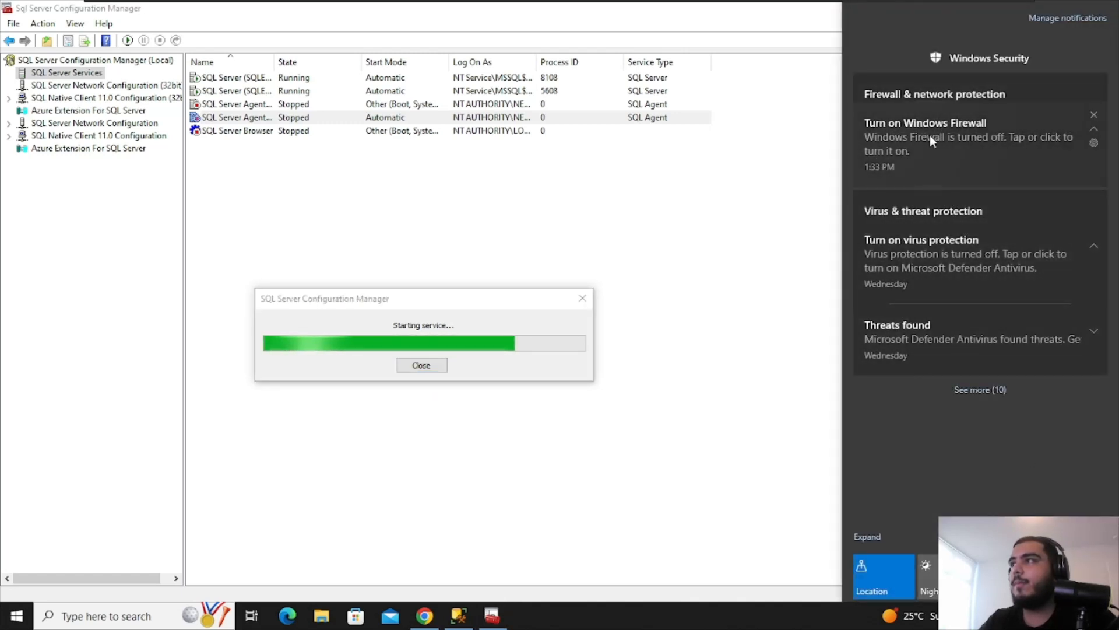
pyautogui.click(741, 295)
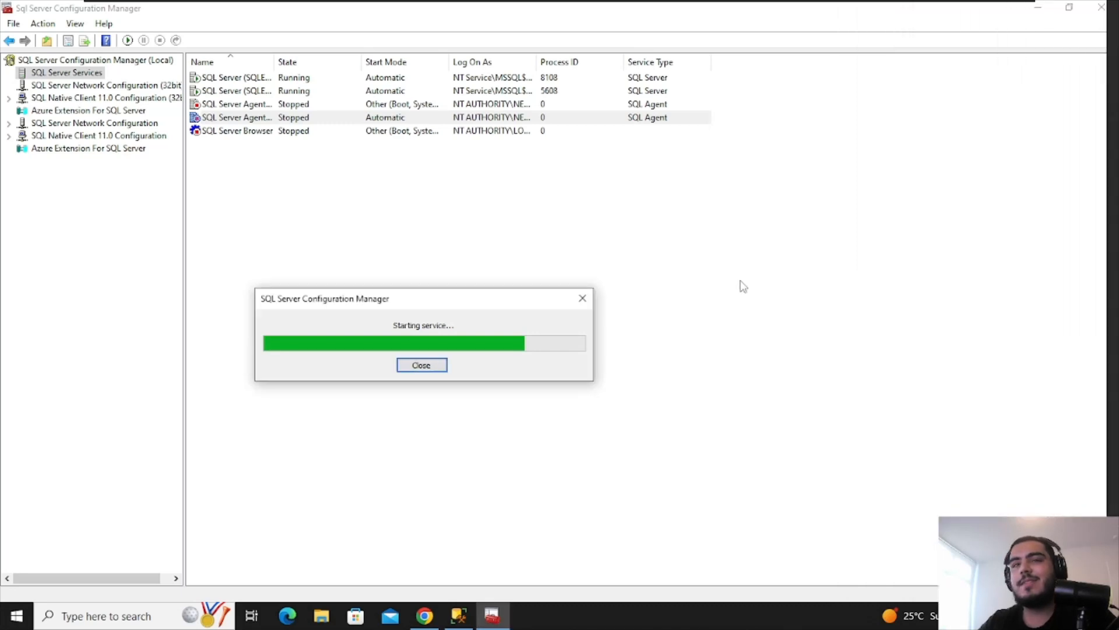
pyautogui.click(26, 615)
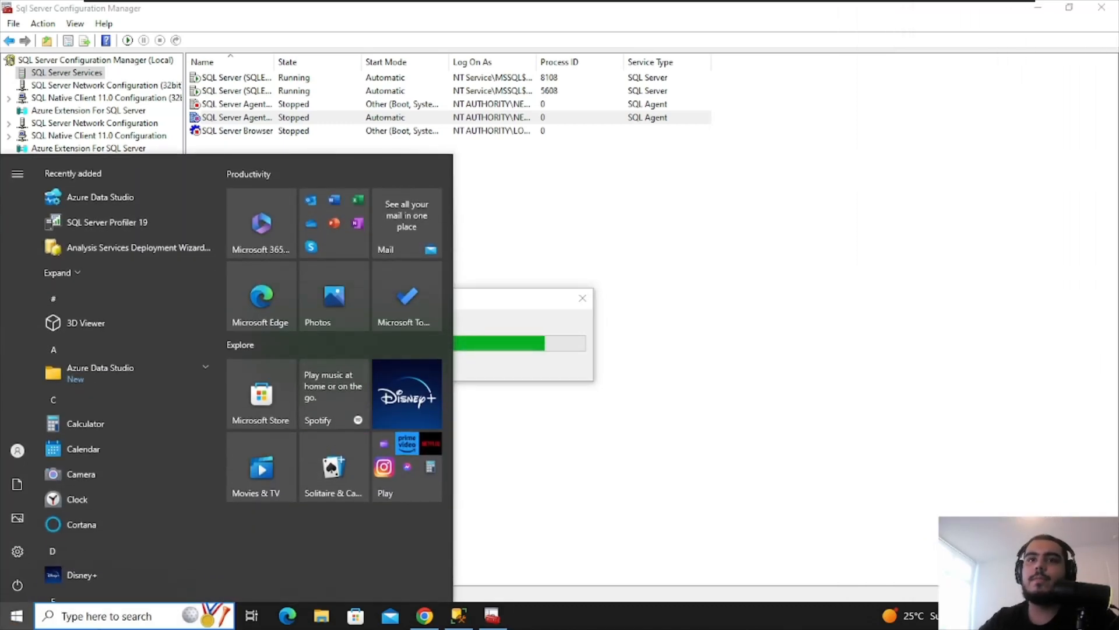
pyautogui.click(775, 431)
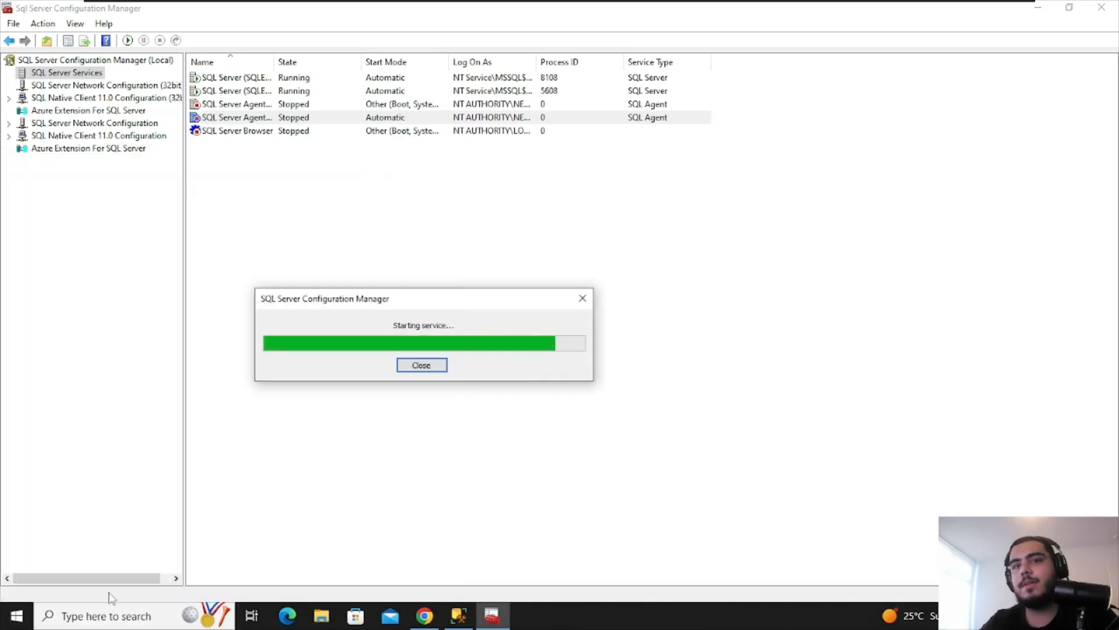
pyautogui.click(16, 616)
pyautogui.click(611, 337)
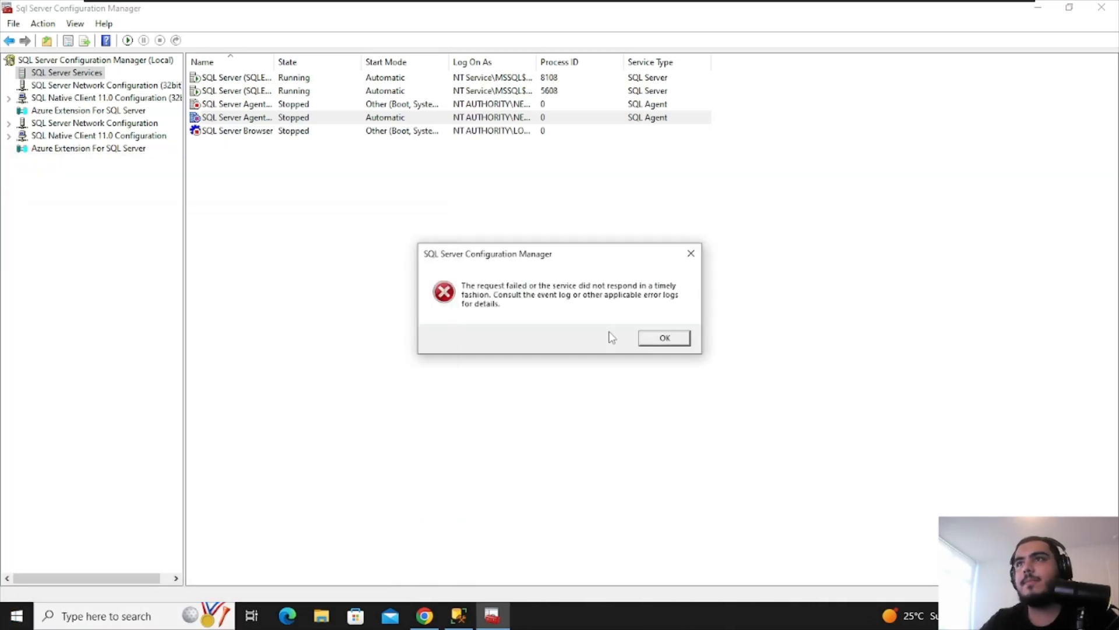
# Dismiss the error and retry starting SQL Server Agent (SQLEXPRESS01), which times out again
pyautogui.click(663, 340)
pyautogui.rightClick(384, 123)
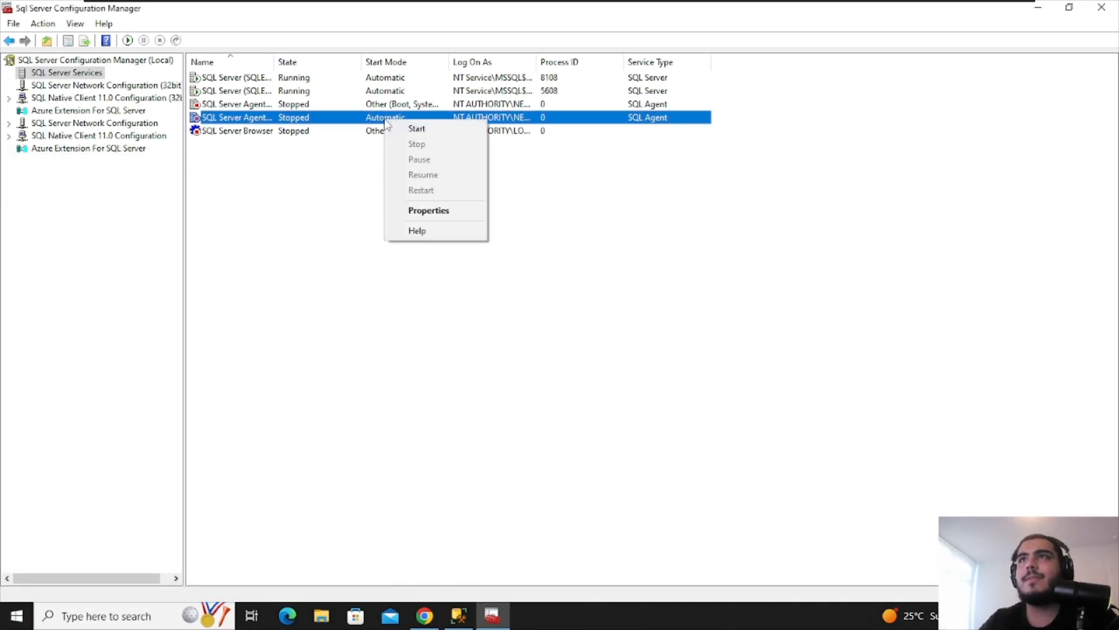
pyautogui.click(395, 127)
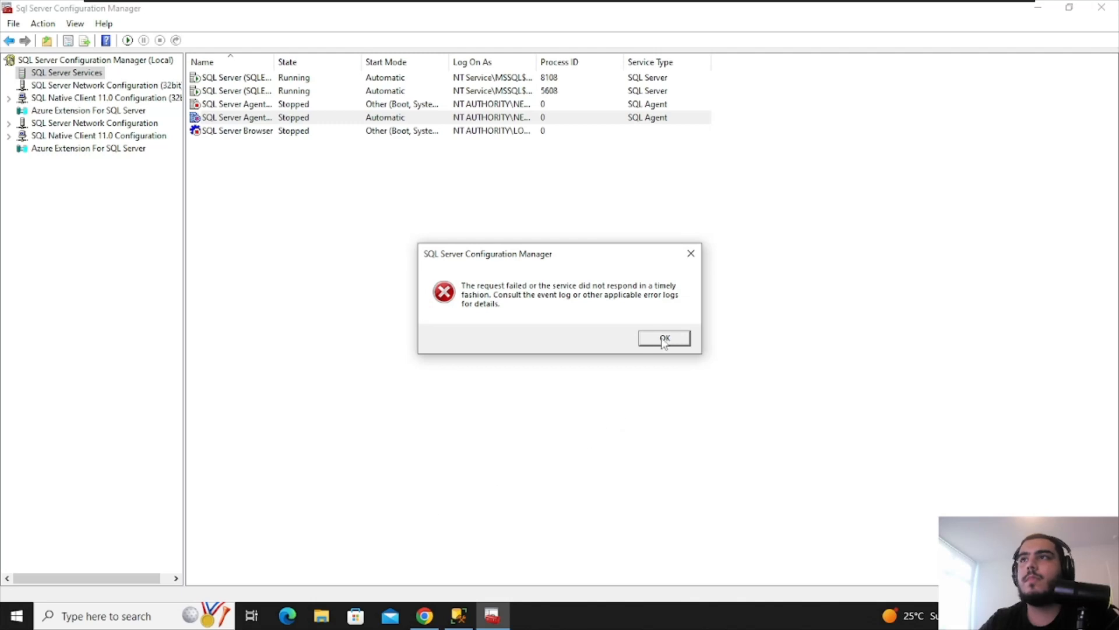
pyautogui.click(663, 339)
pyautogui.click(371, 104)
# Open SQL Server Agent (SQLEXPRESS) properties and review its advanced settings, keeping Error Reporting at Yes
pyautogui.rightClick(372, 104)
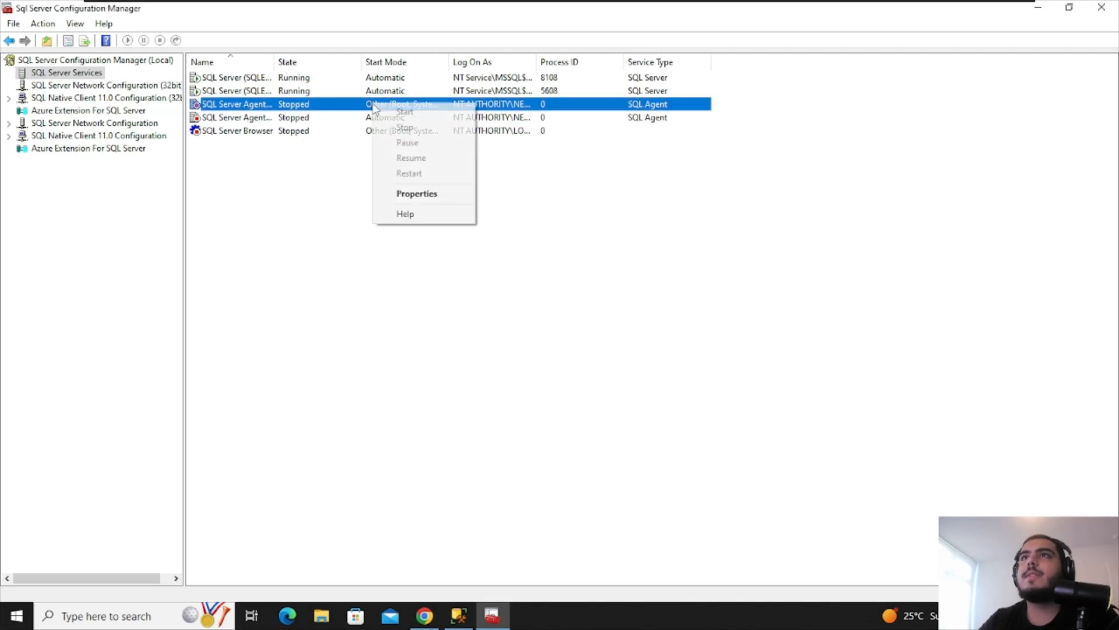
pyautogui.click(428, 195)
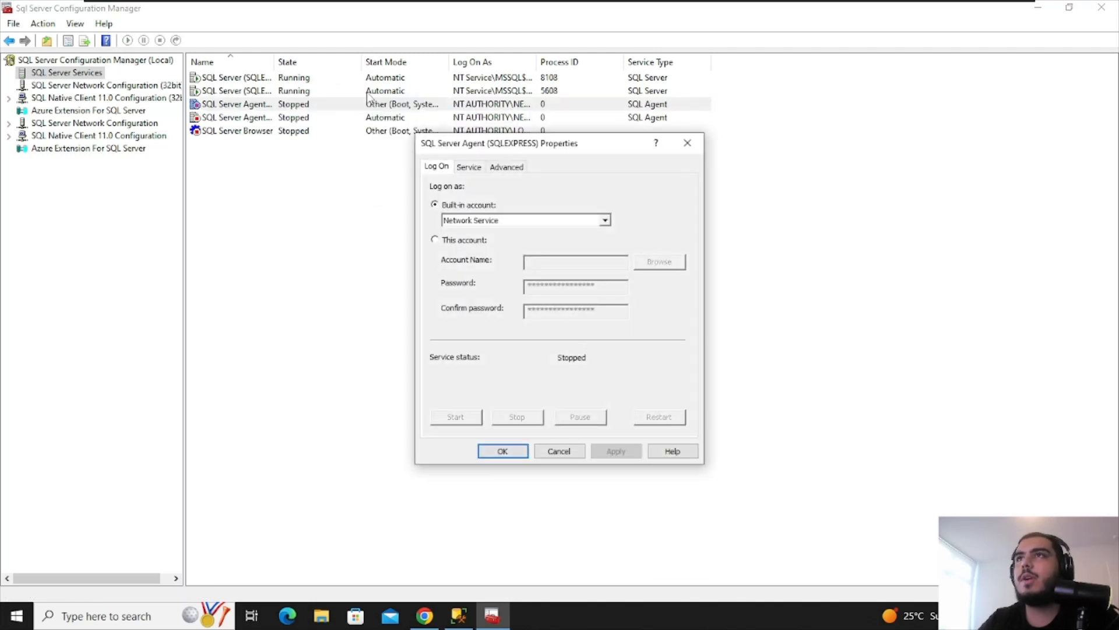
pyautogui.click(515, 168)
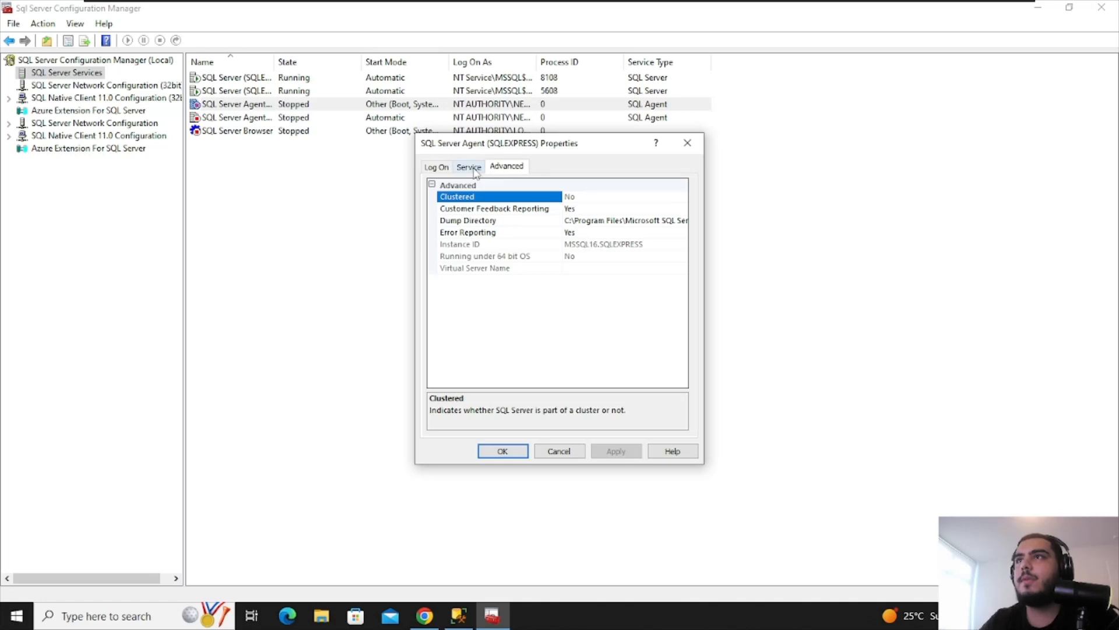
pyautogui.click(533, 223)
pyautogui.click(524, 236)
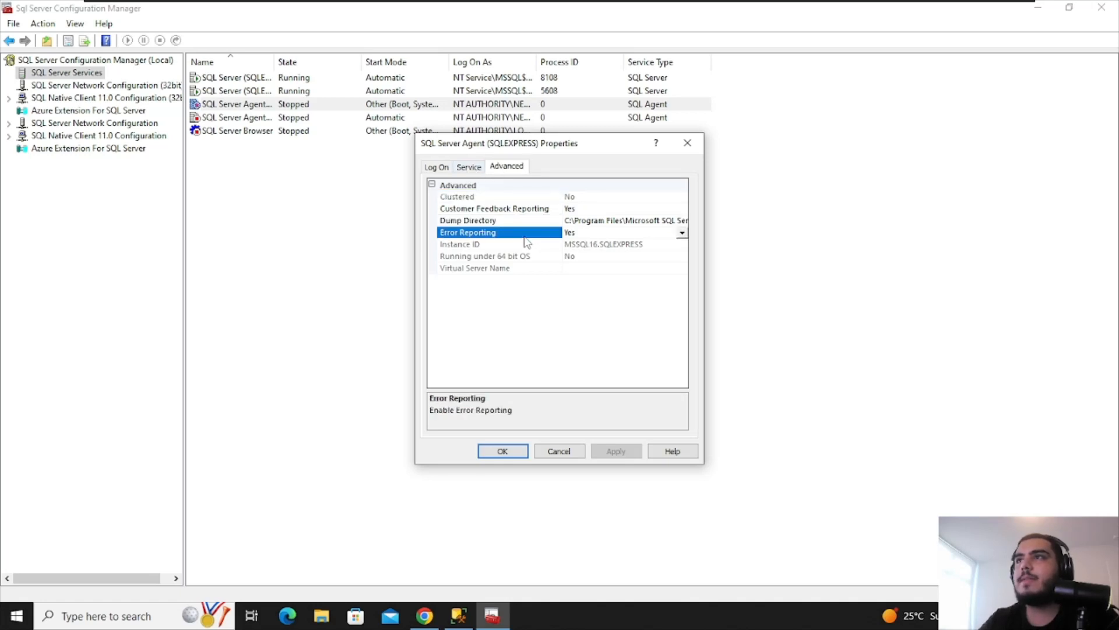
pyautogui.click(683, 234)
pyautogui.click(683, 297)
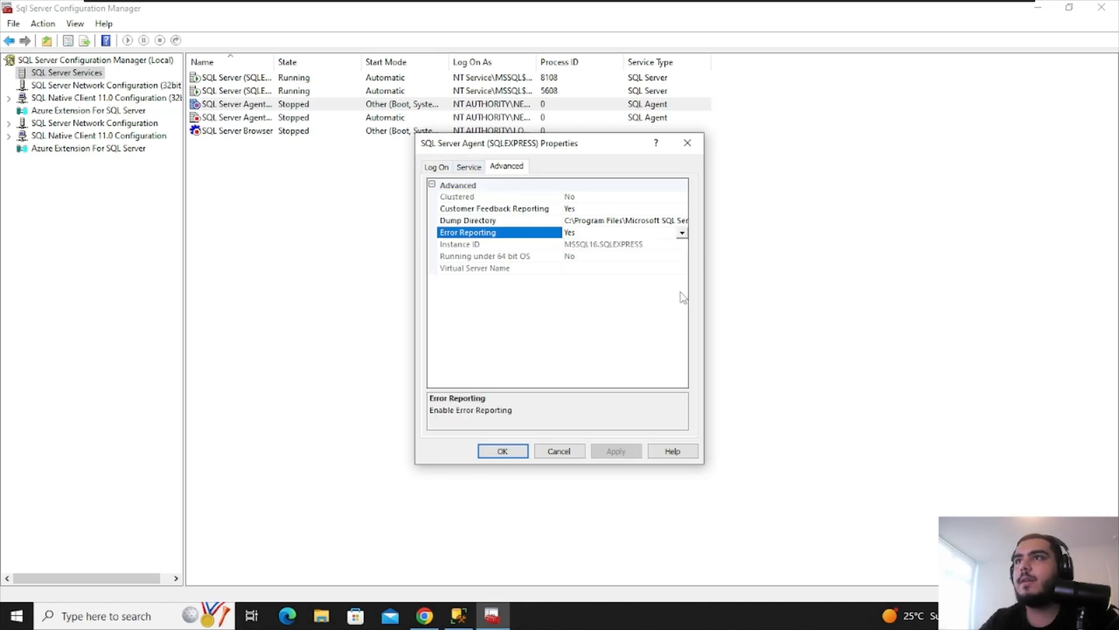
pyautogui.click(501, 210)
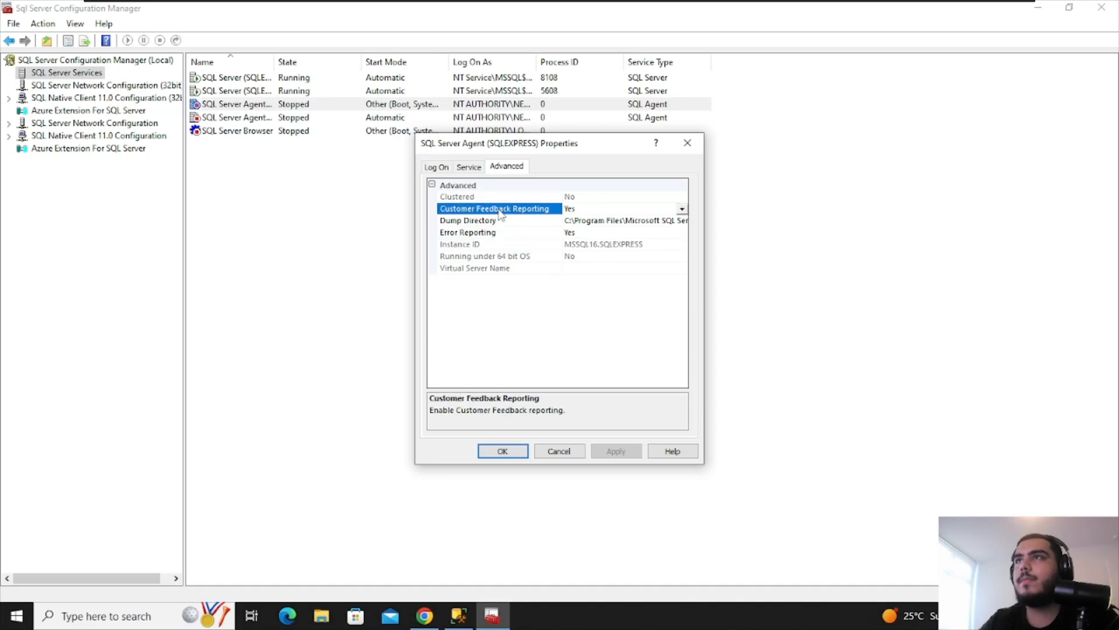
pyautogui.click(665, 233)
pyautogui.click(634, 278)
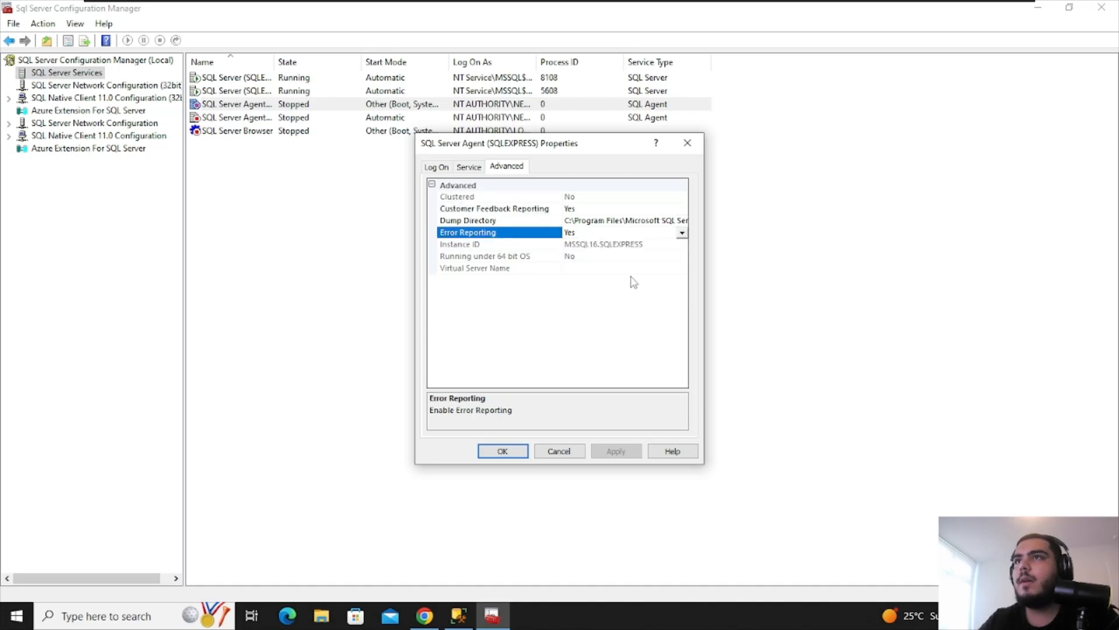
pyautogui.click(470, 168)
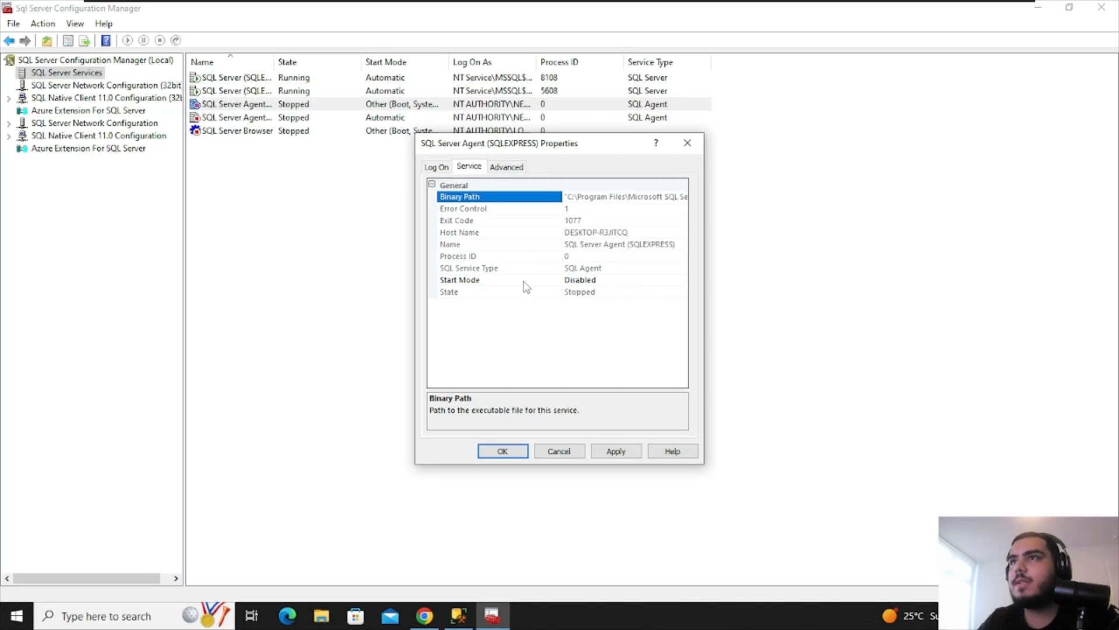
# Set the agent's Start Mode to Manual, apply it and close the properties
pyautogui.click(496, 281)
pyautogui.click(681, 281)
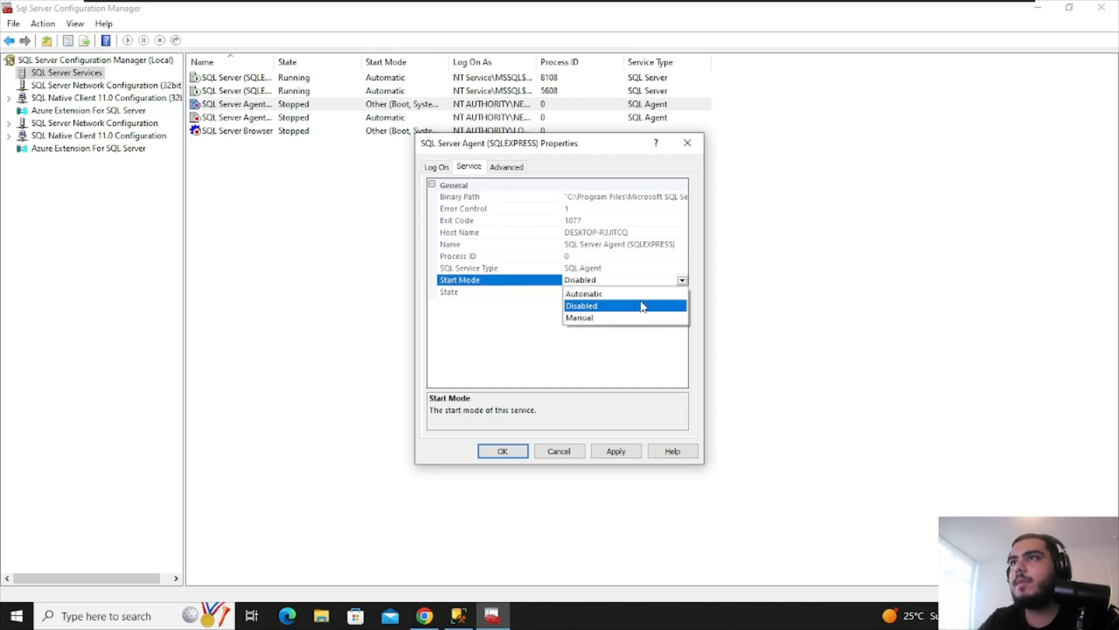
pyautogui.click(622, 294)
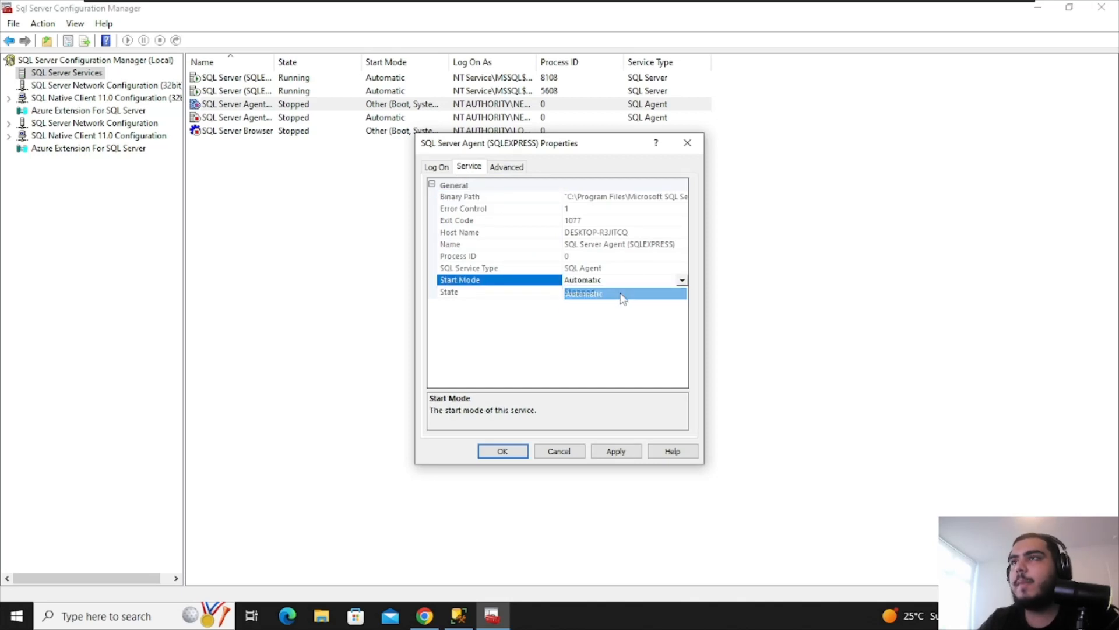
pyautogui.click(630, 452)
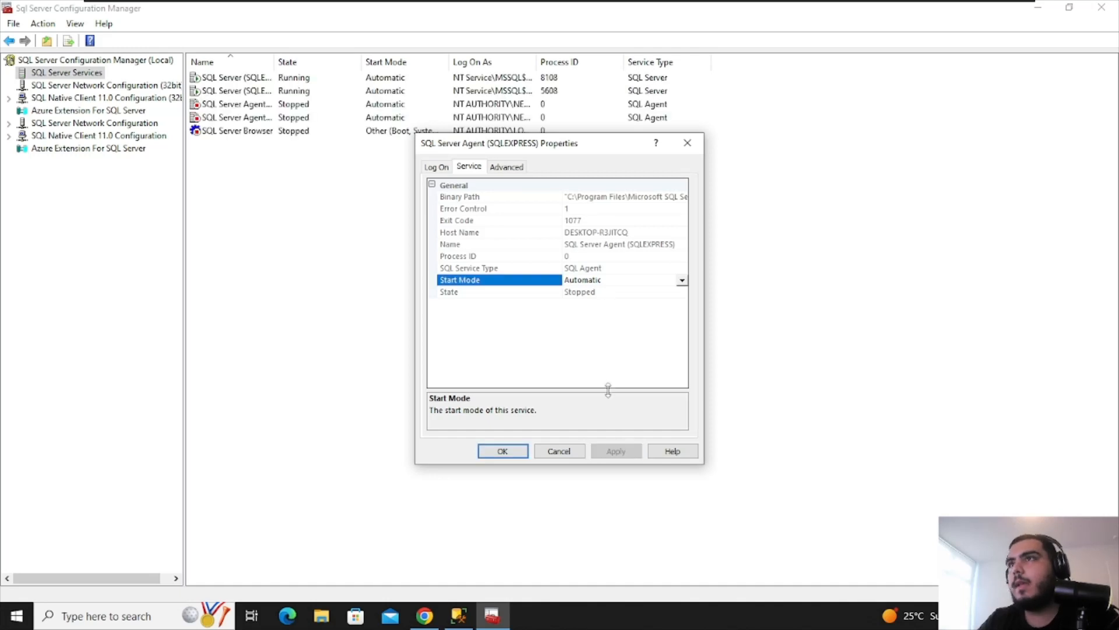
pyautogui.click(681, 280)
pyautogui.click(619, 319)
pyautogui.click(615, 452)
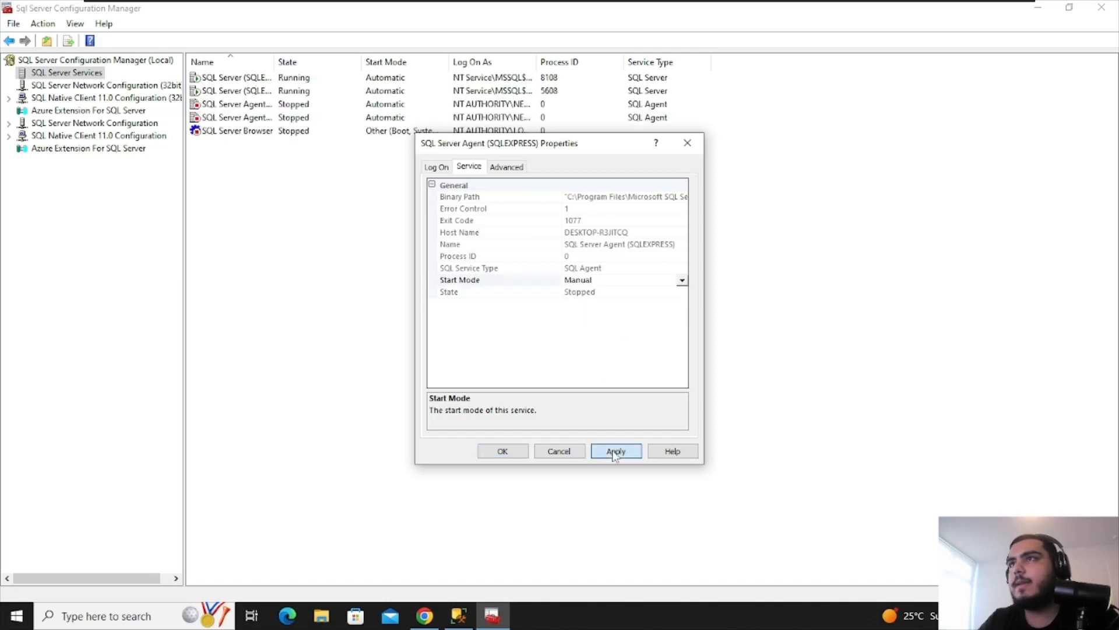
pyautogui.click(541, 450)
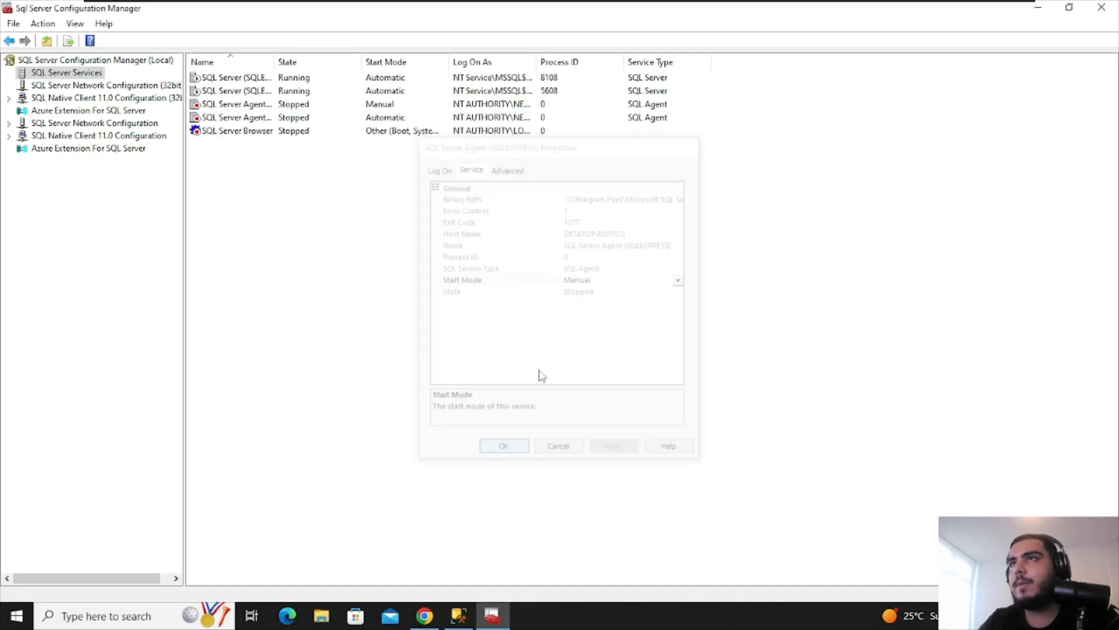
# Try starting the SQL Server Agent (SQLEXPRESS) service and dismiss the resulting timeout error
pyautogui.rightClick(289, 110)
pyautogui.click(344, 113)
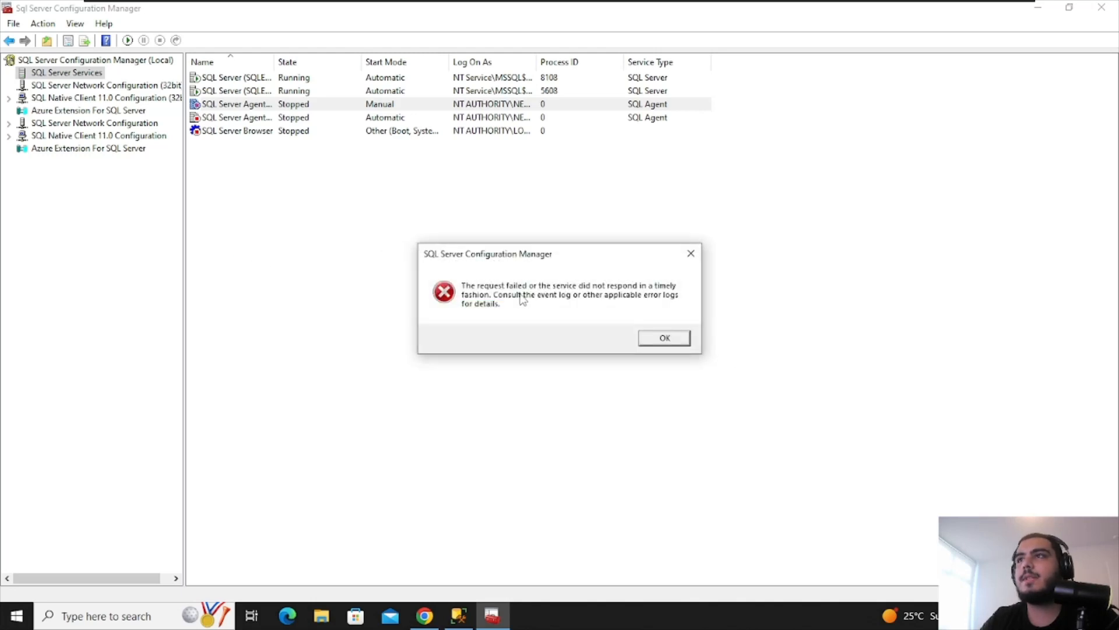
pyautogui.click(664, 338)
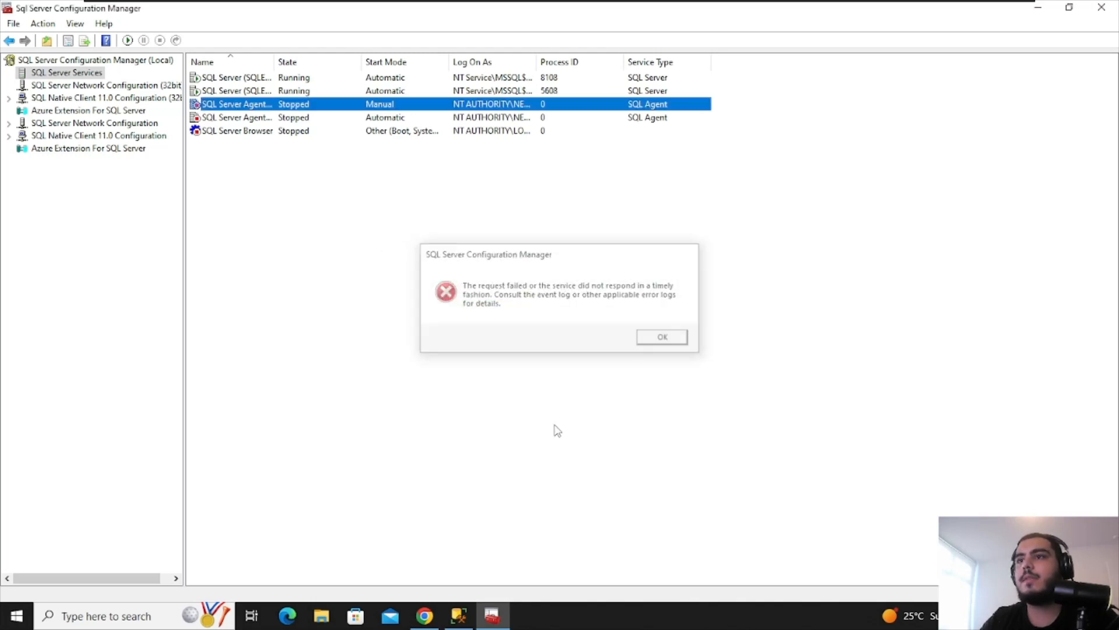
pyautogui.click(459, 615)
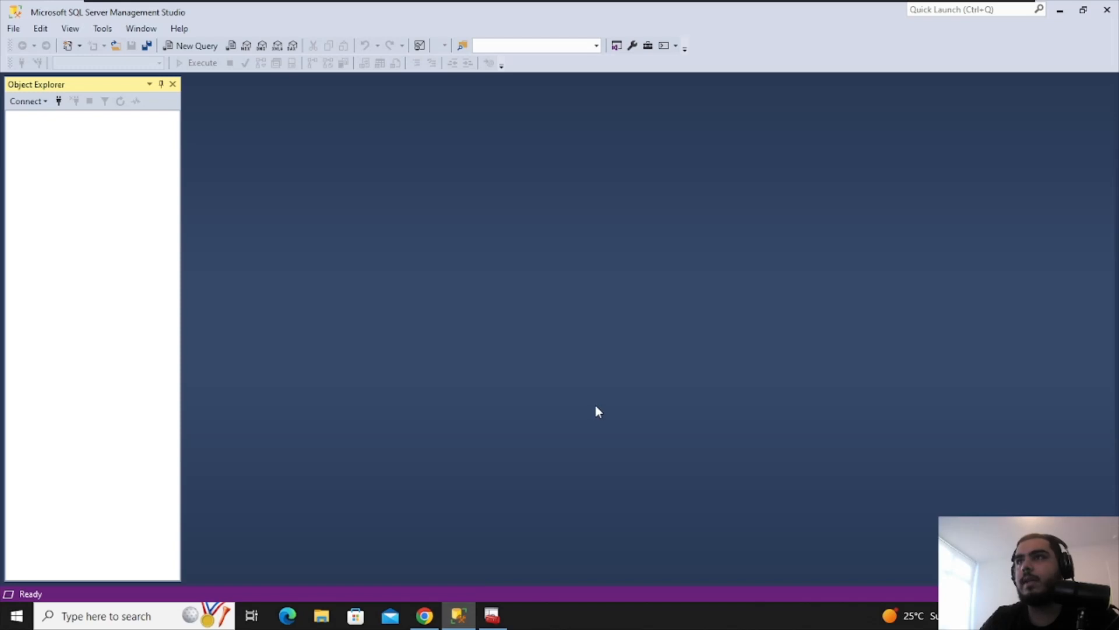
# Close and relaunch Management Studio, restoring Configuration Manager from full screen
pyautogui.click(1107, 10)
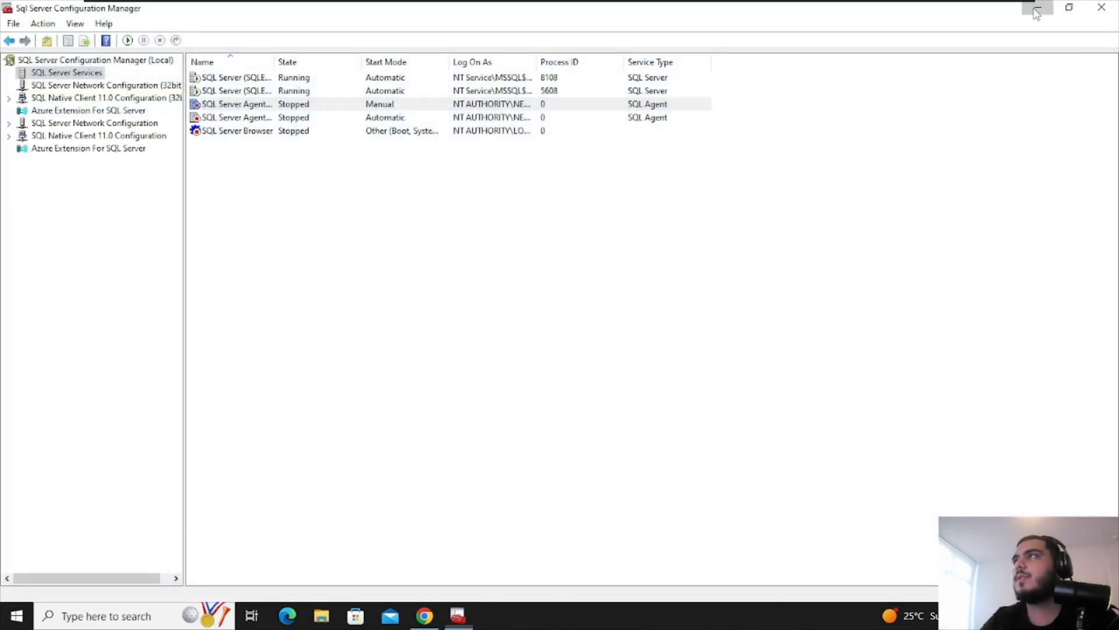
pyautogui.click(1038, 9)
pyautogui.click(1037, 8)
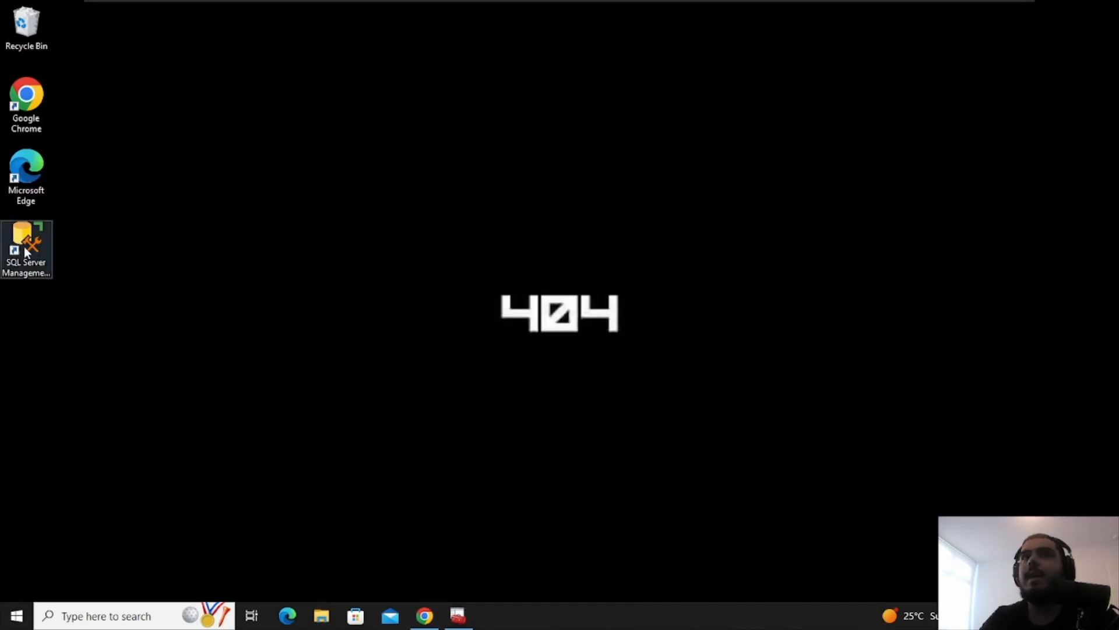
pyautogui.doubleClick(24, 246)
pyautogui.click(458, 615)
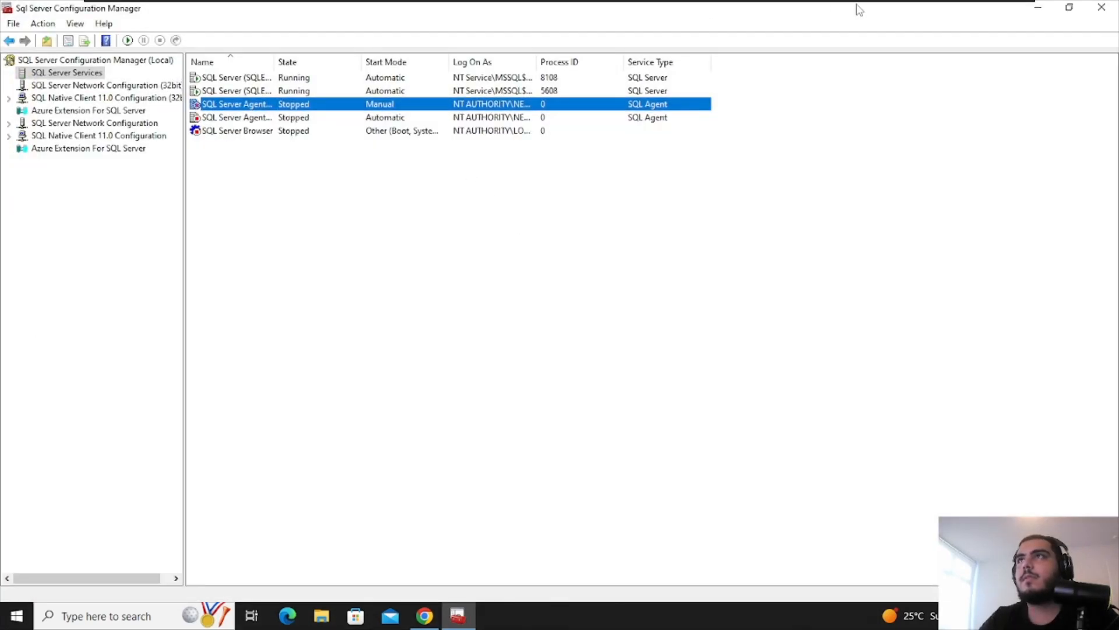
pyautogui.click(1069, 7)
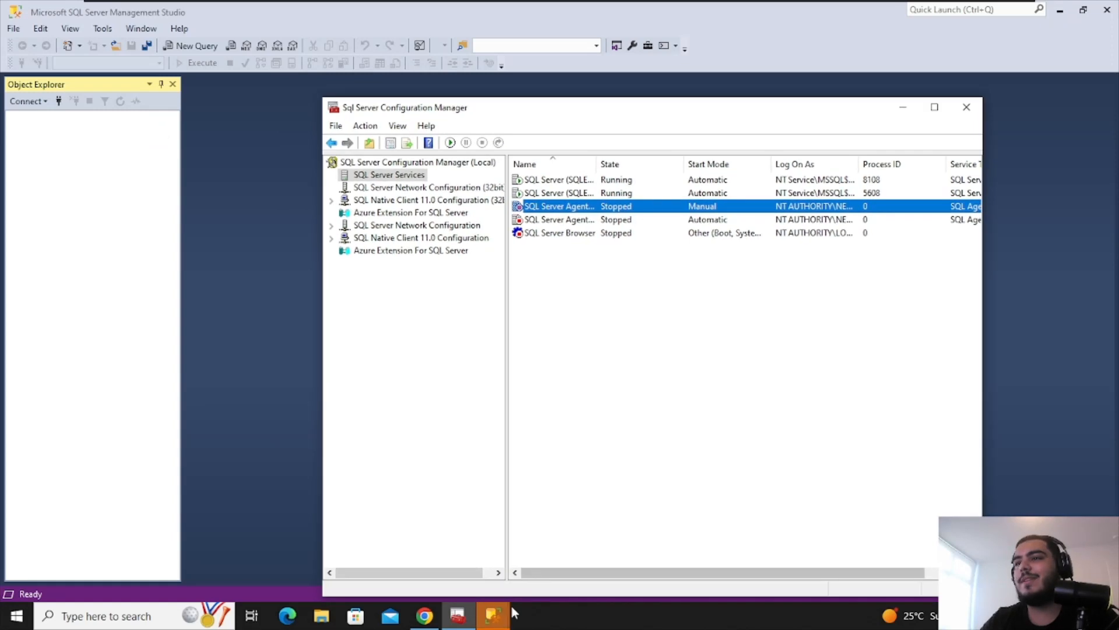
pyautogui.moveTo(493, 615)
pyautogui.click(556, 554)
# Connect to the browsed local SQLEXPRESS instance using Windows Authentication
pyautogui.click(712, 222)
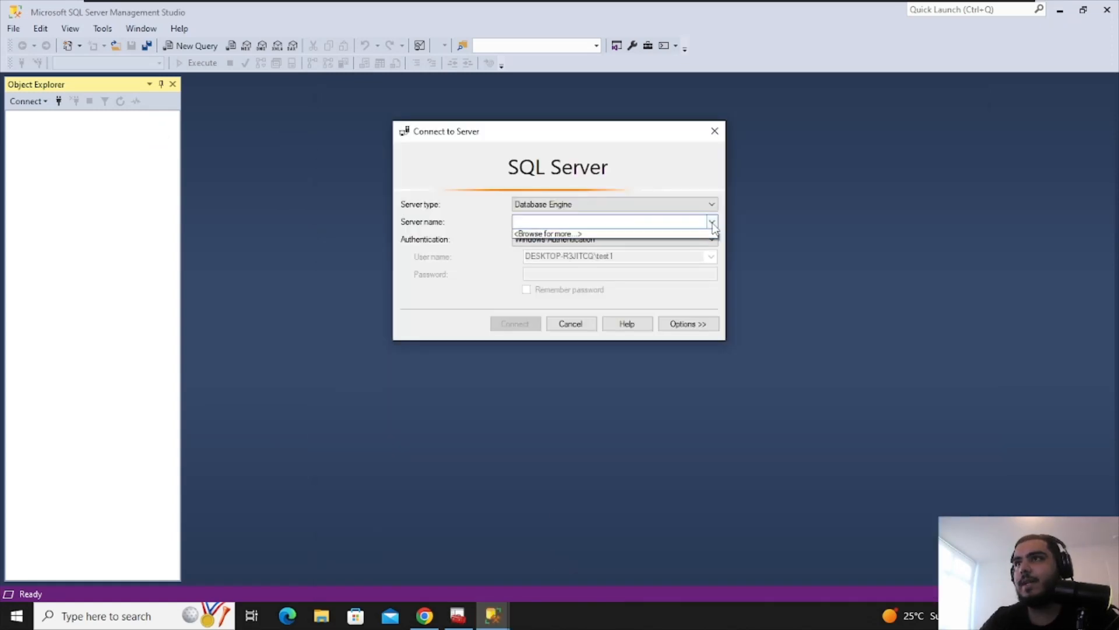
pyautogui.click(600, 234)
pyautogui.doubleClick(467, 166)
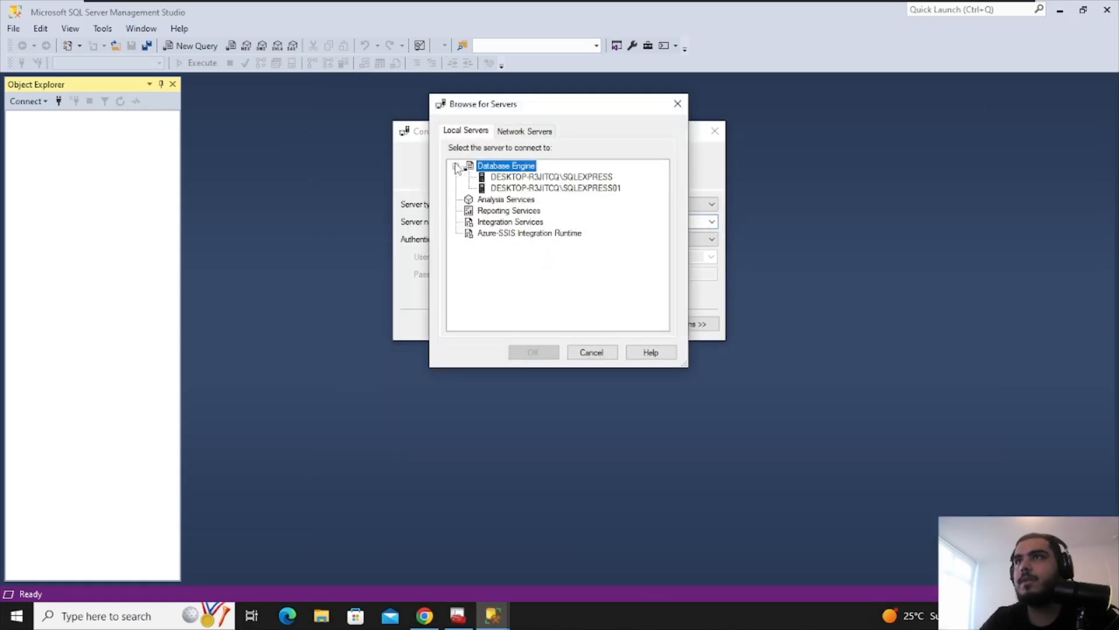
pyautogui.click(487, 177)
pyautogui.click(533, 352)
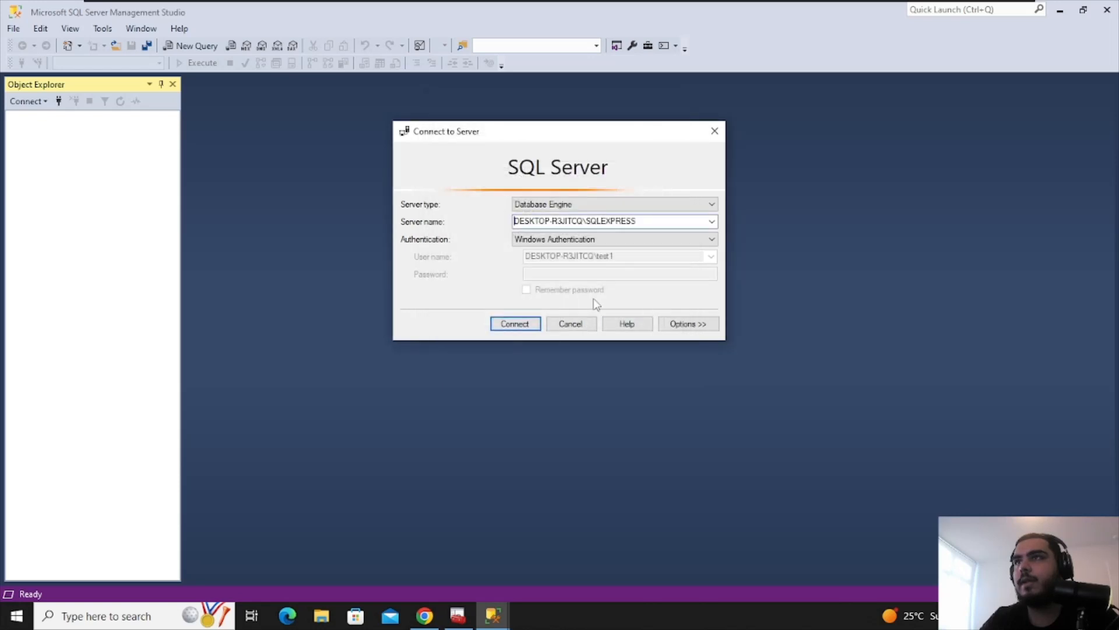
pyautogui.click(560, 240)
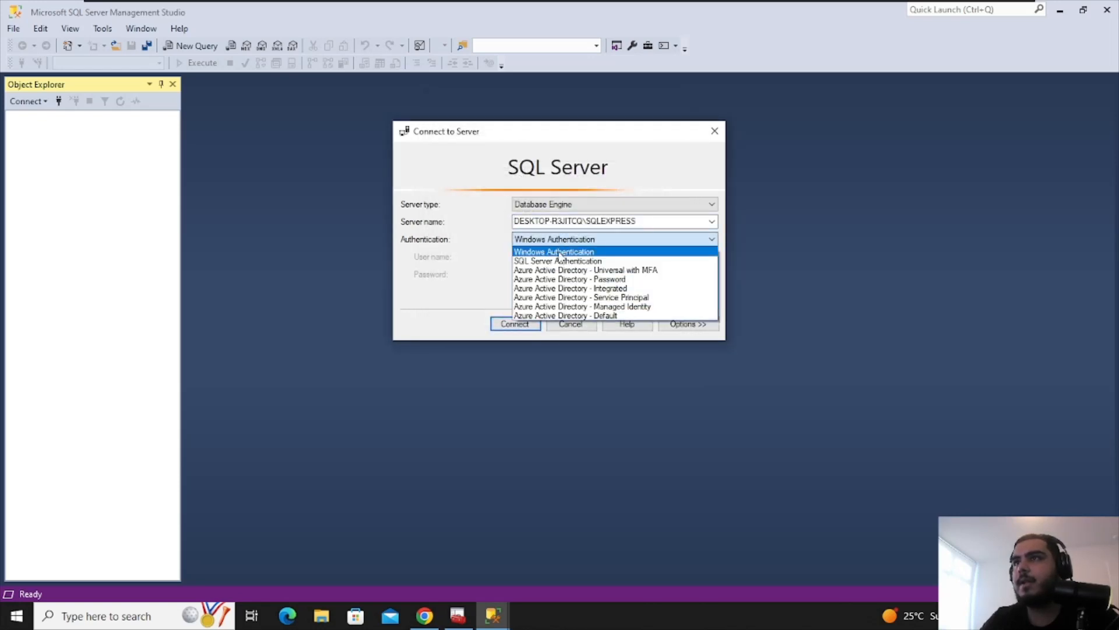
pyautogui.click(558, 252)
pyautogui.click(523, 324)
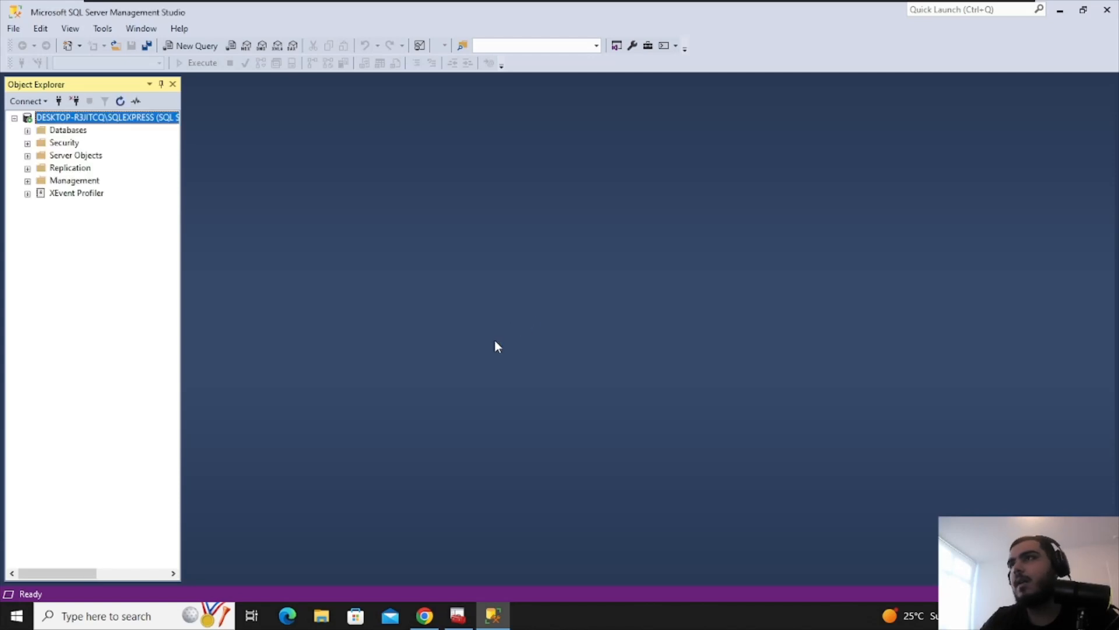
pyautogui.click(29, 132)
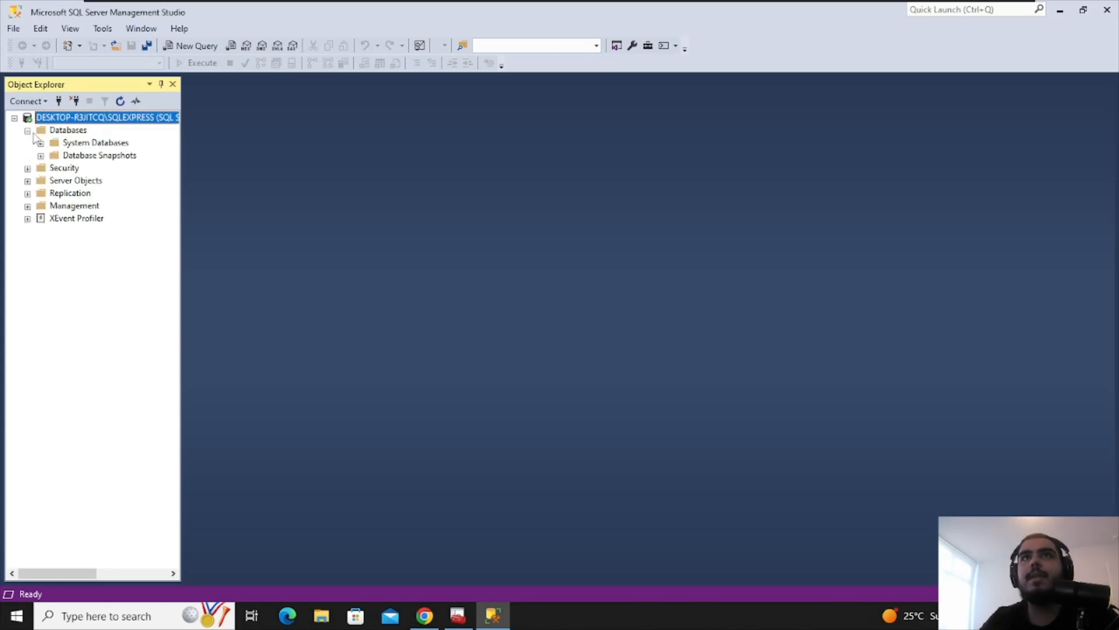
pyautogui.click(66, 147)
pyautogui.click(30, 132)
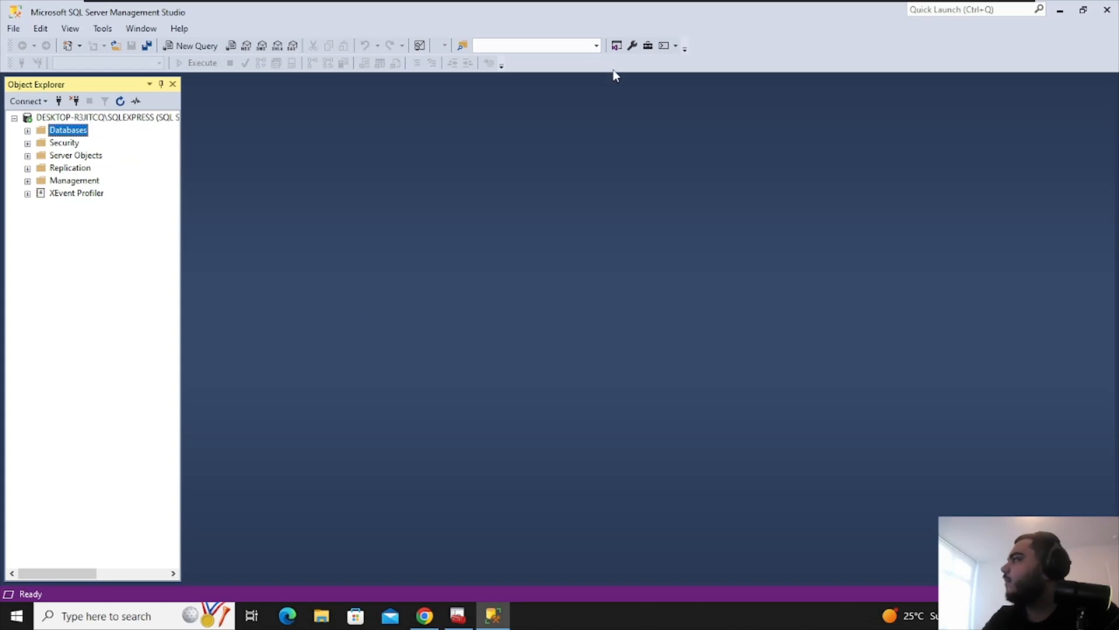
pyautogui.click(458, 616)
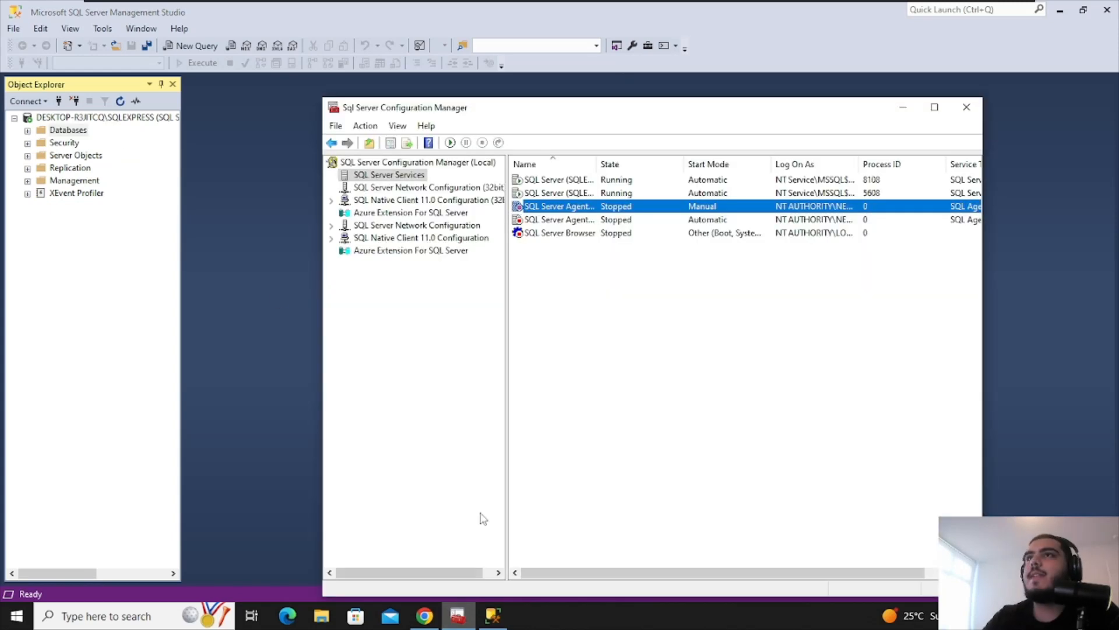
pyautogui.click(576, 210)
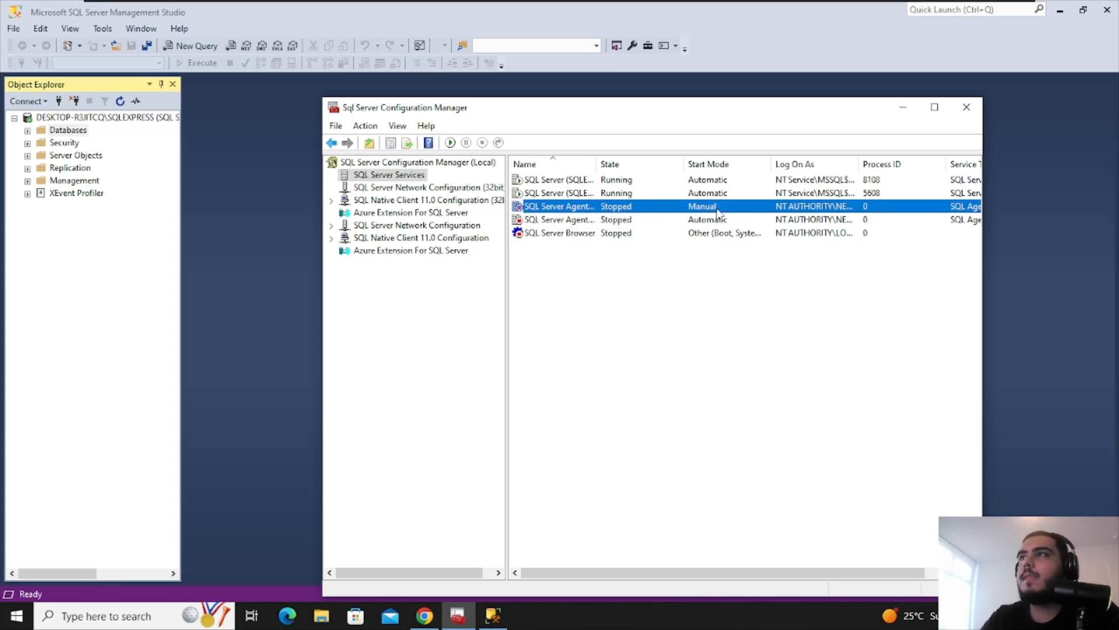
pyautogui.click(903, 107)
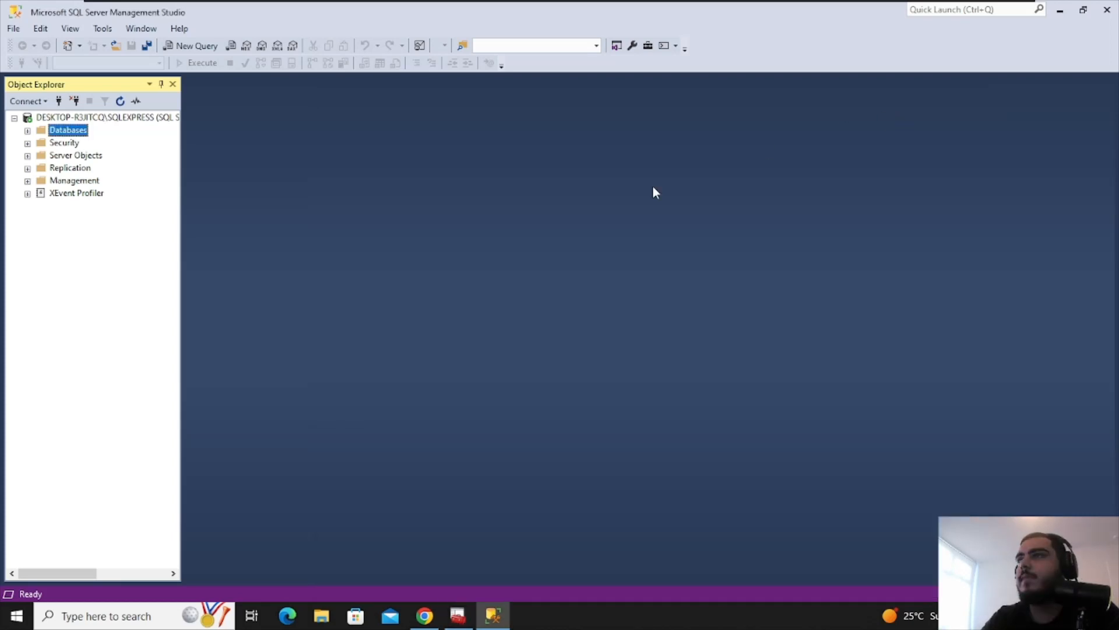
pyautogui.click(73, 118)
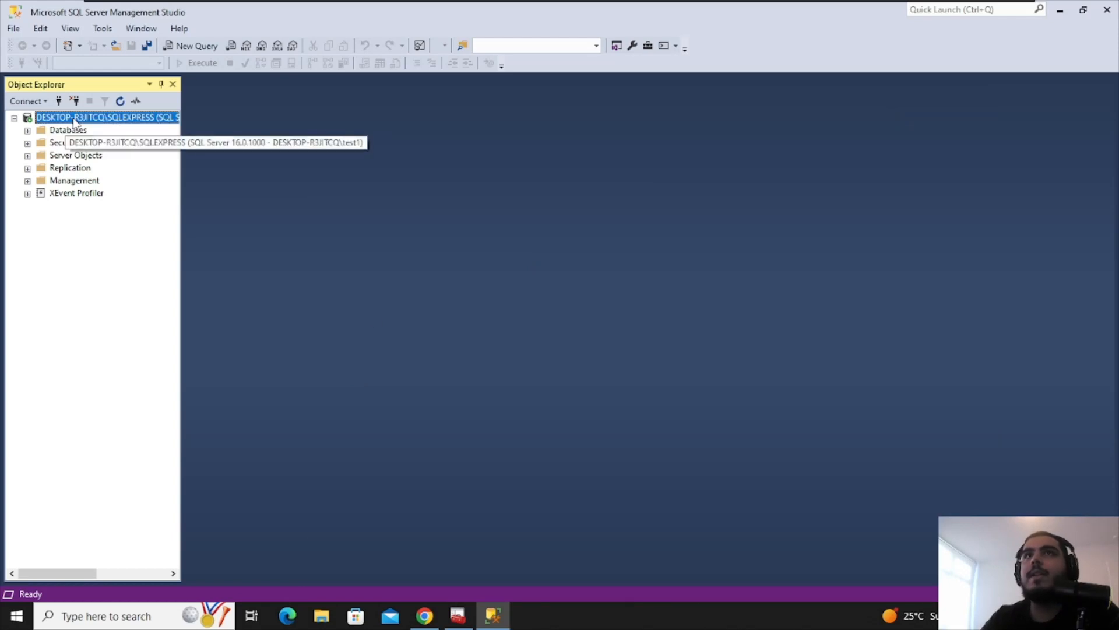
pyautogui.rightClick(76, 116)
pyautogui.click(47, 169)
pyautogui.rightClick(67, 117)
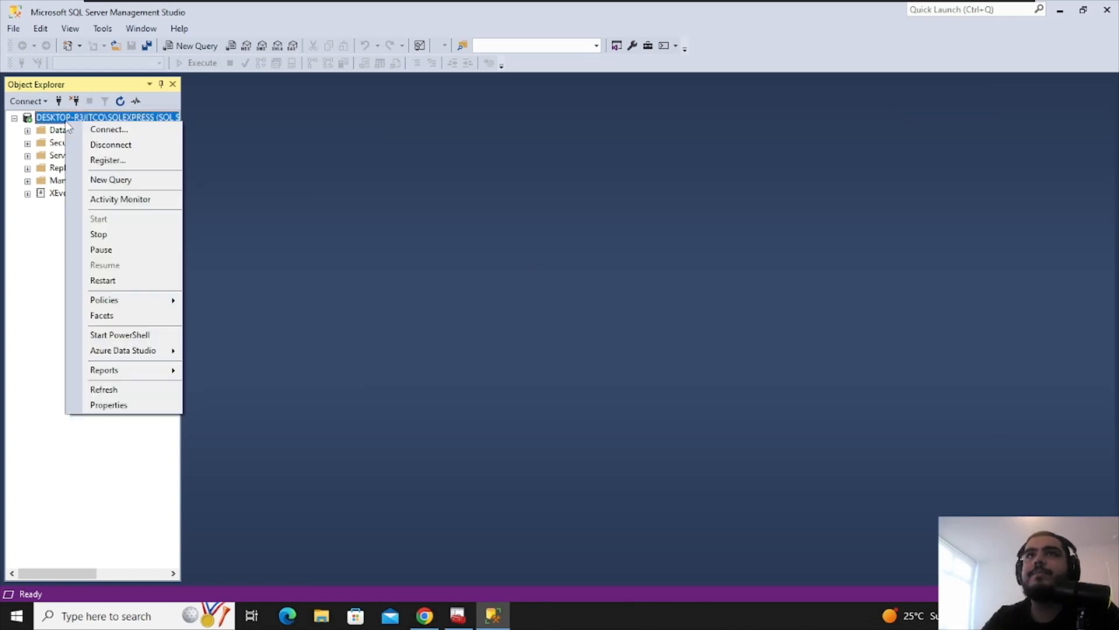
pyautogui.click(99, 127)
pyautogui.click(553, 324)
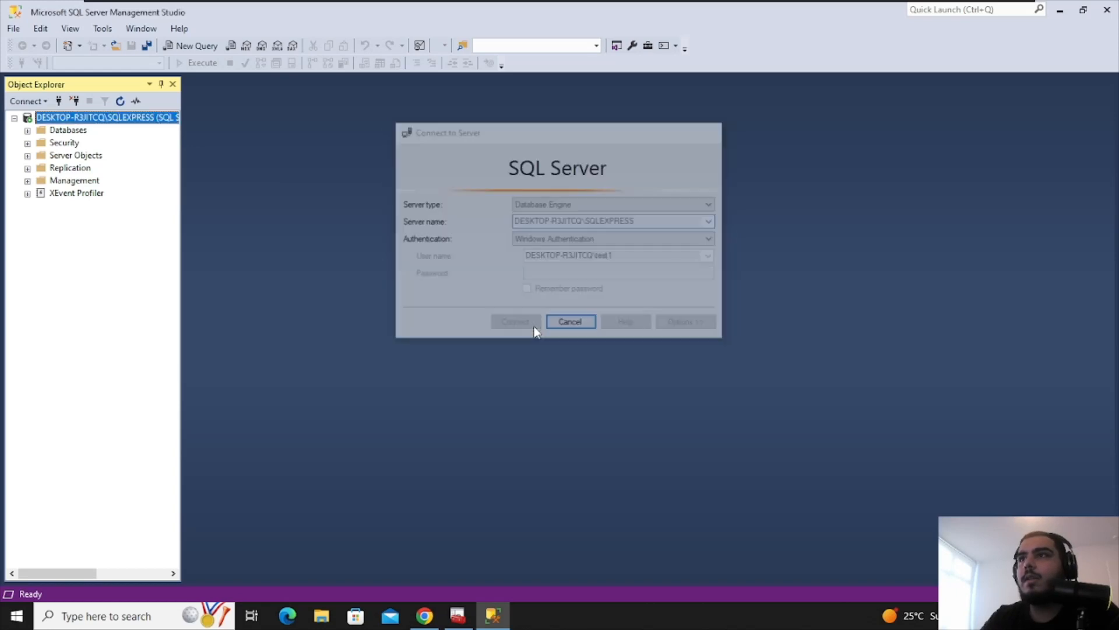
pyautogui.rightClick(78, 129)
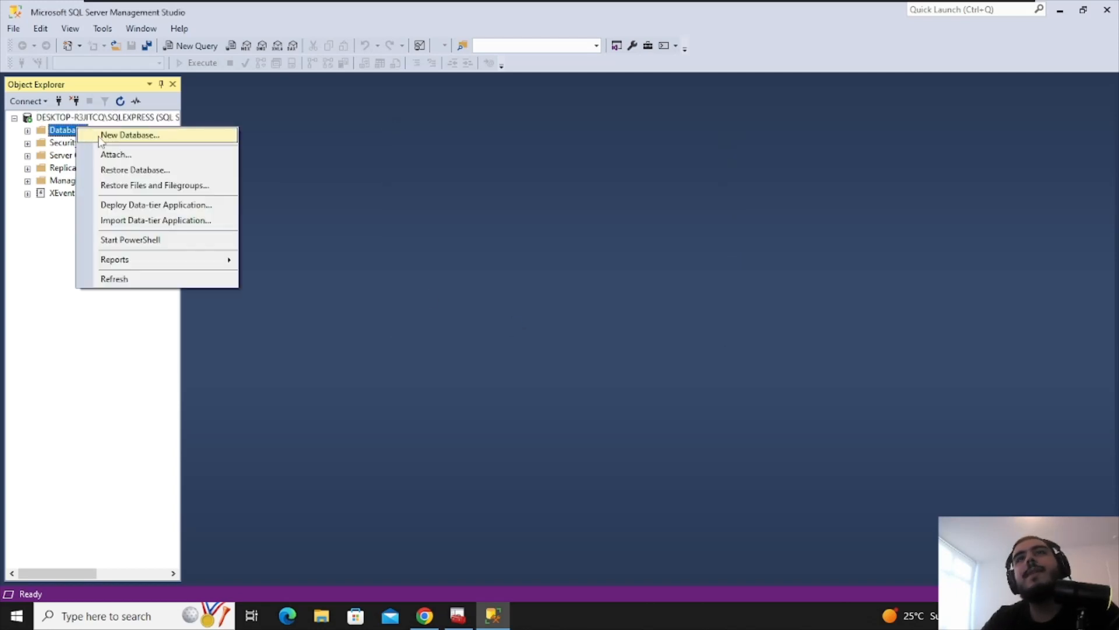
# Create a new database named 'sadsasdas' and open a blank query window
pyautogui.click(79, 133)
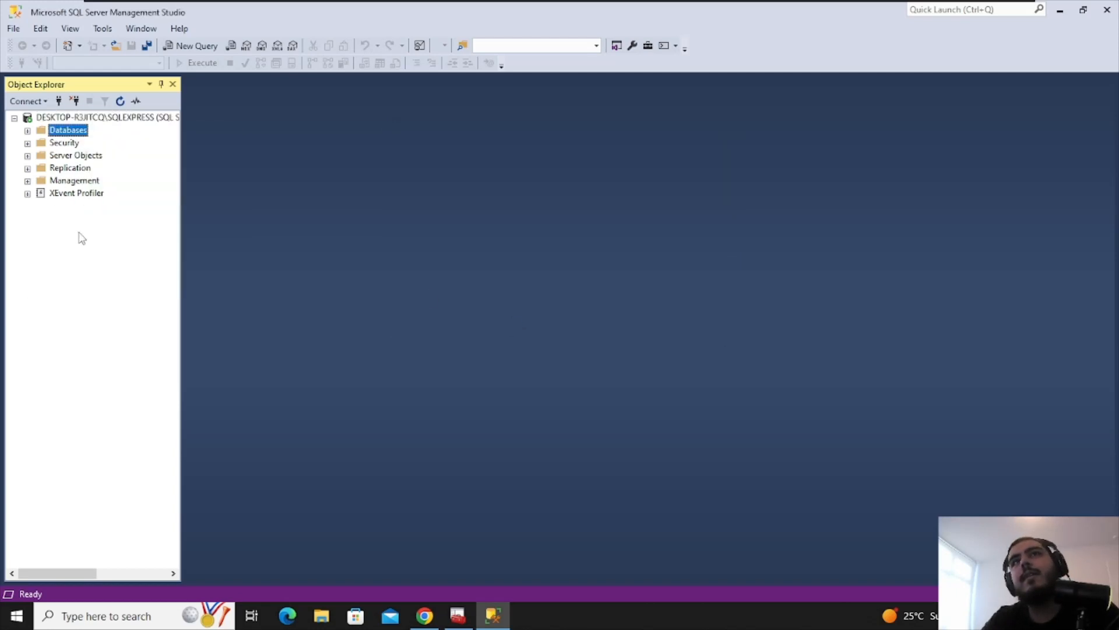
pyautogui.rightClick(74, 135)
pyautogui.click(117, 142)
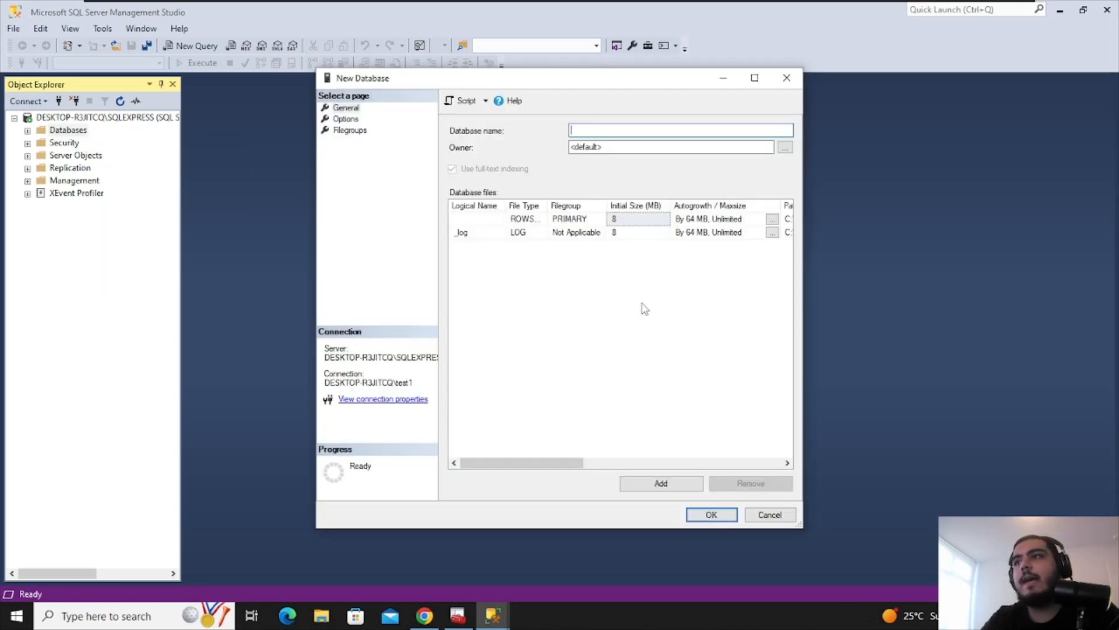
pyautogui.write('sadsasdas')
pyautogui.click(707, 514)
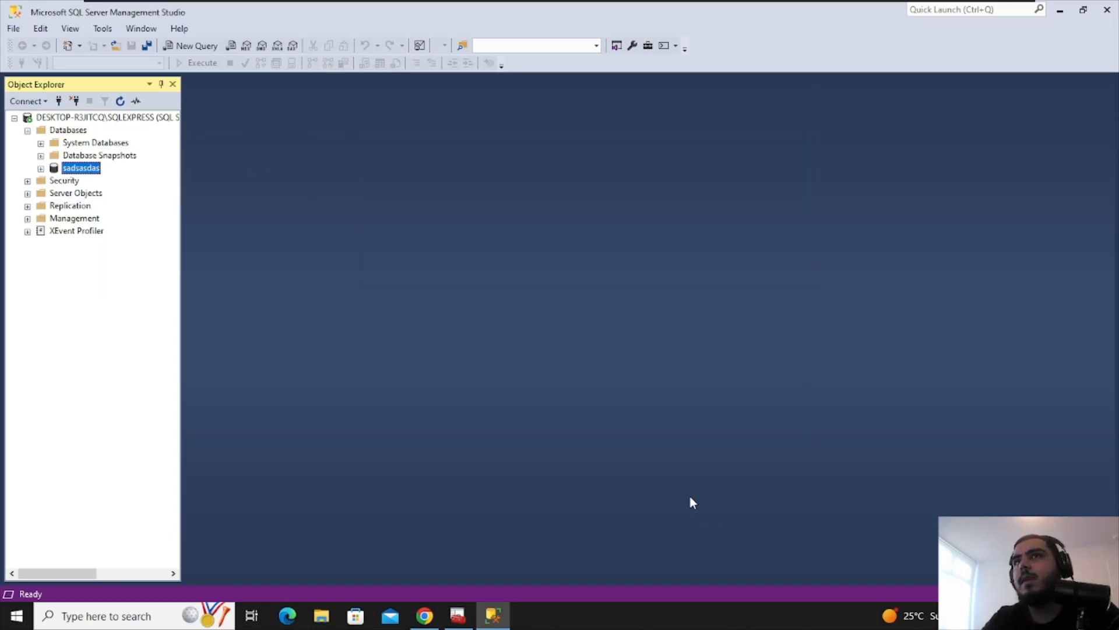
pyautogui.click(204, 46)
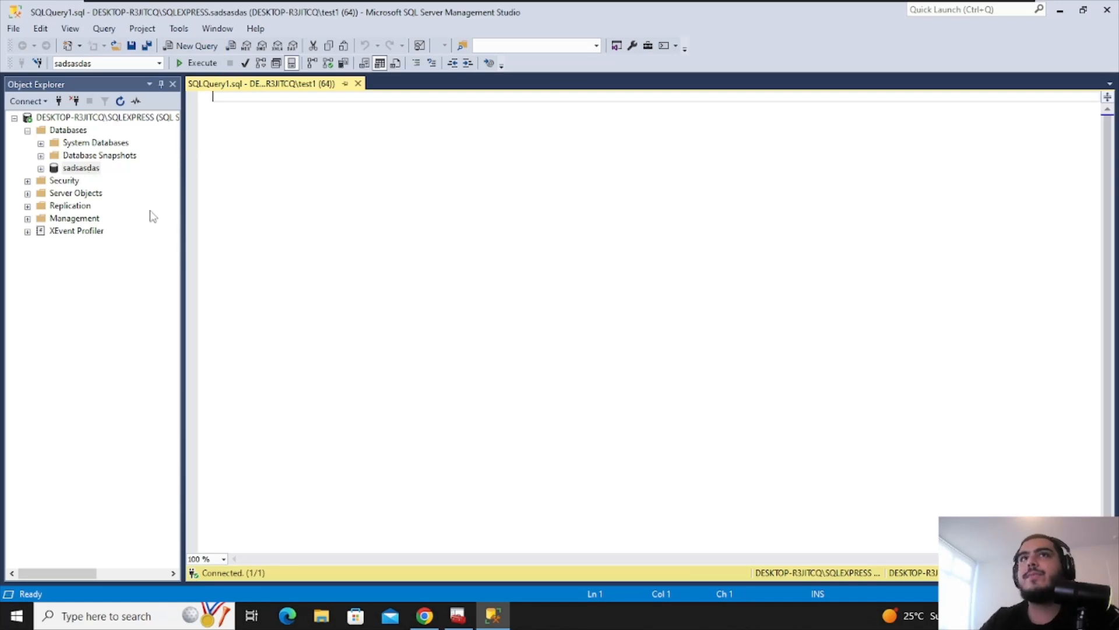
# Delete the sadsasdas database with existing connections closed
pyautogui.rightClick(99, 169)
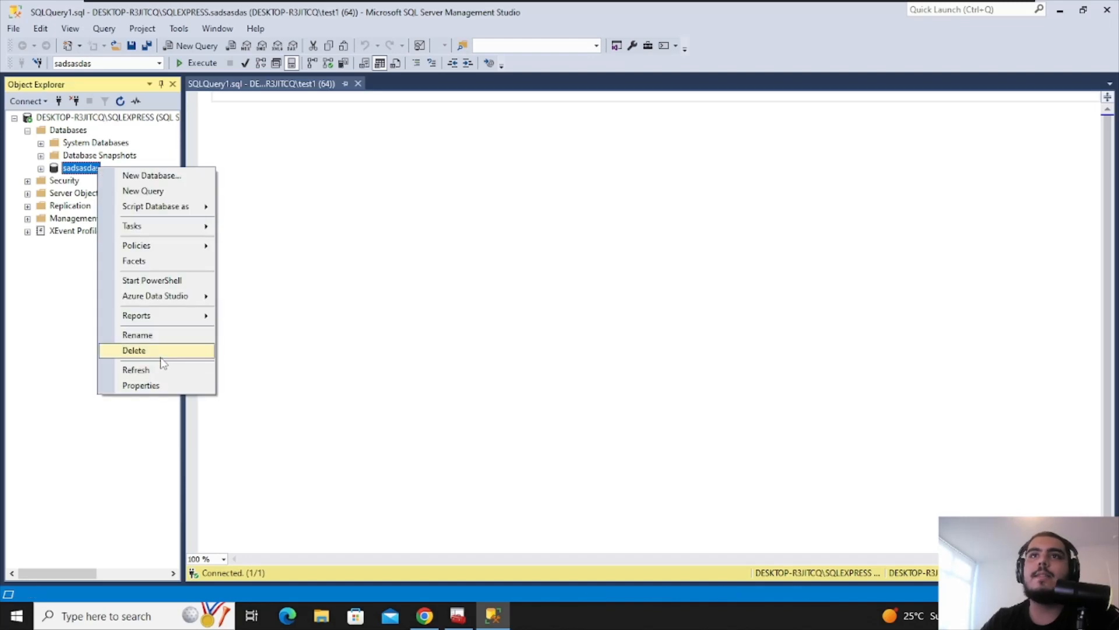
pyautogui.click(161, 352)
pyautogui.click(504, 483)
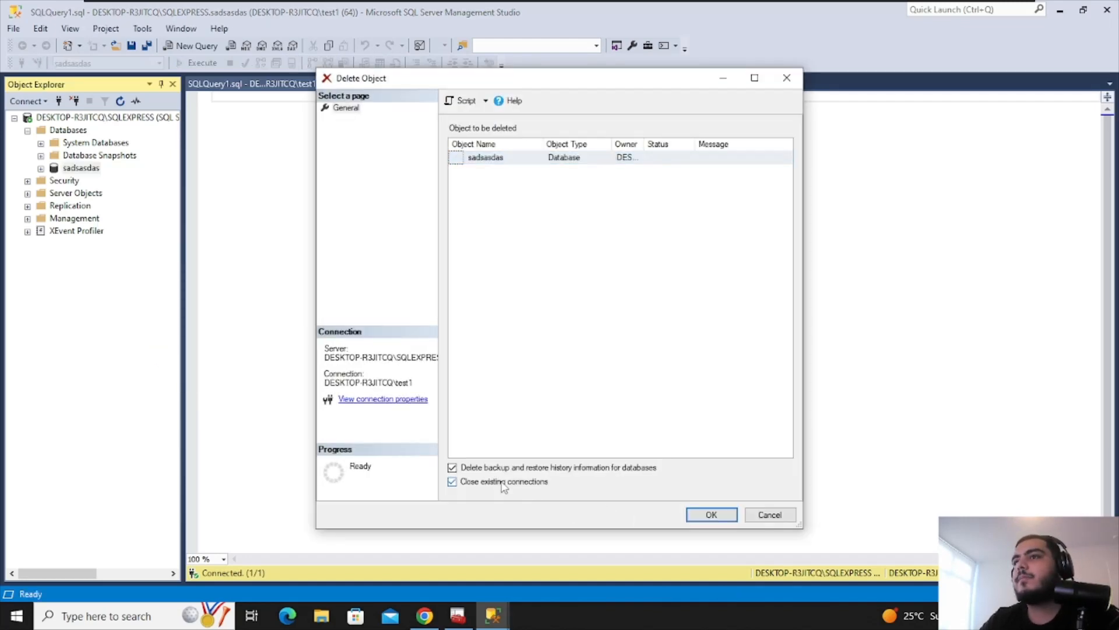
pyautogui.click(692, 514)
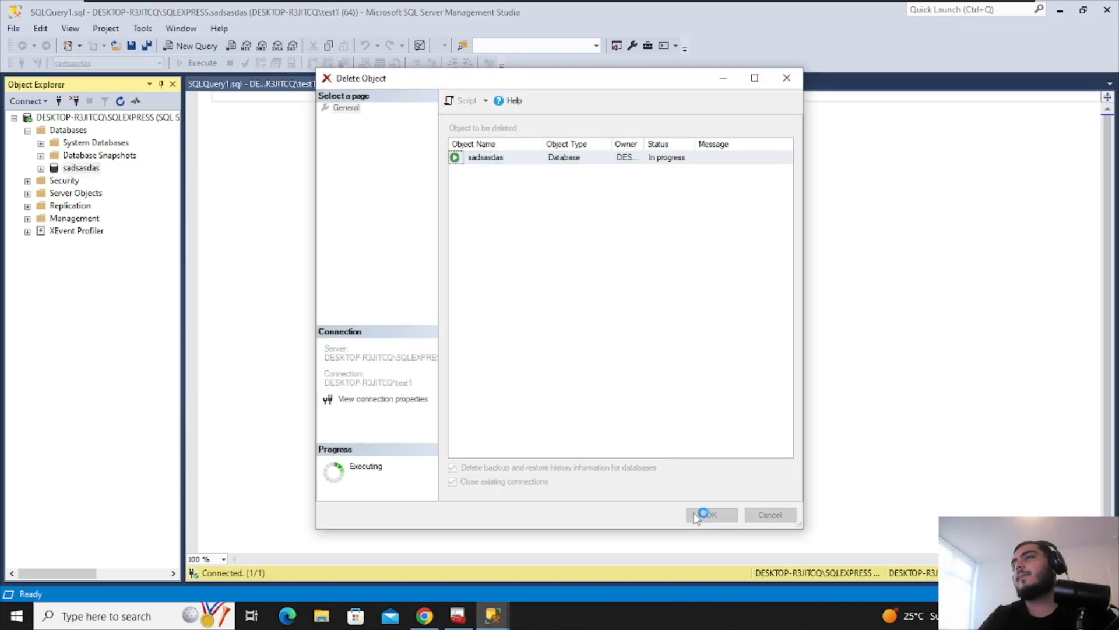